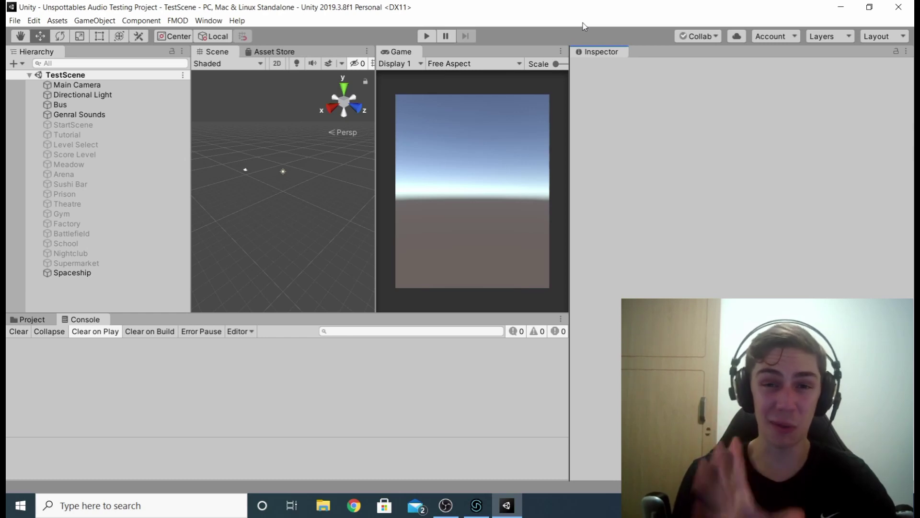
- Switch to FMOD Studio to view the project's event folders, and return to Unity
{"action": "key", "text": "alt+Tab"}
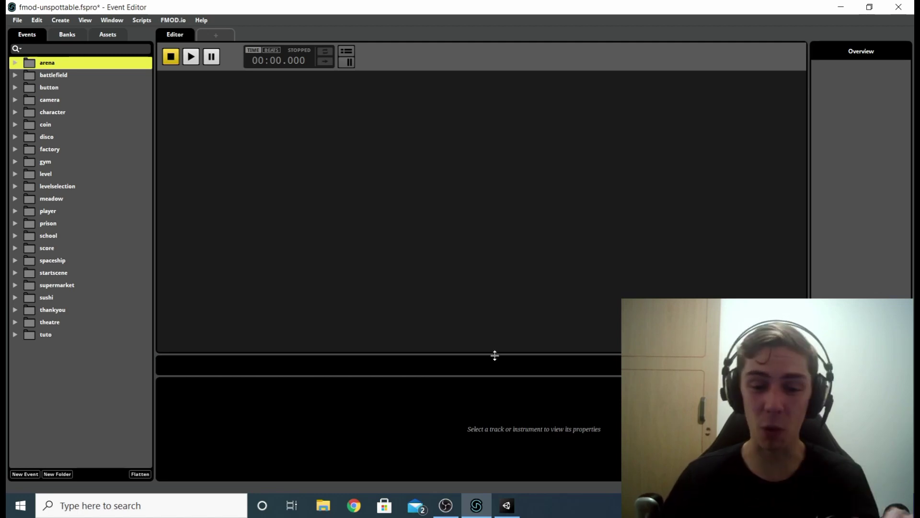
{"action": "left_click", "coordinate": [507, 505]}
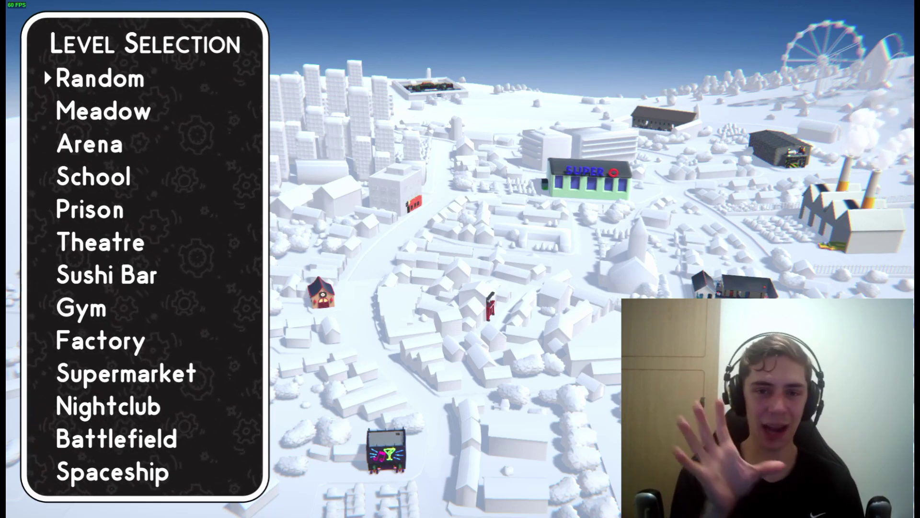
- Browse the game's level selection through the Meadow, Arena, School and Prison levels
{"action": "key", "text": "Down"}
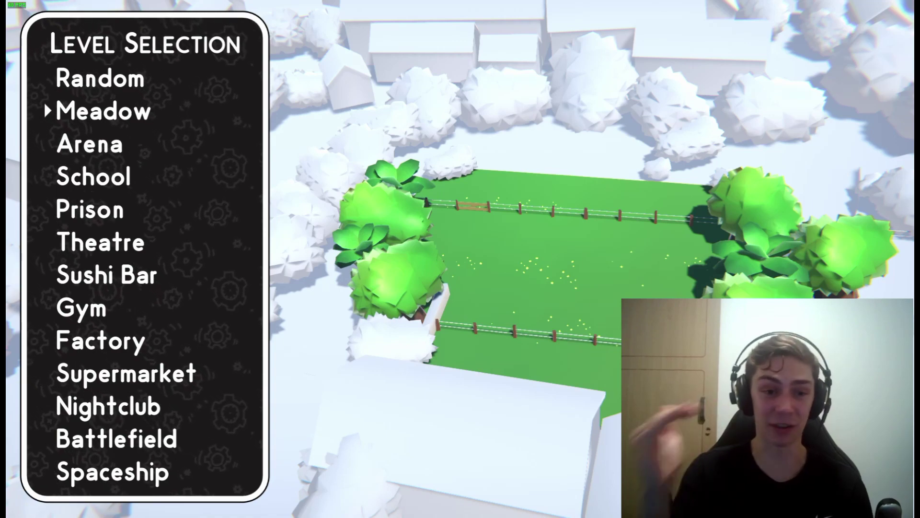
{"action": "left_click", "coordinate": [89, 144]}
{"action": "left_click", "coordinate": [93, 176]}
{"action": "left_click", "coordinate": [90, 209]}
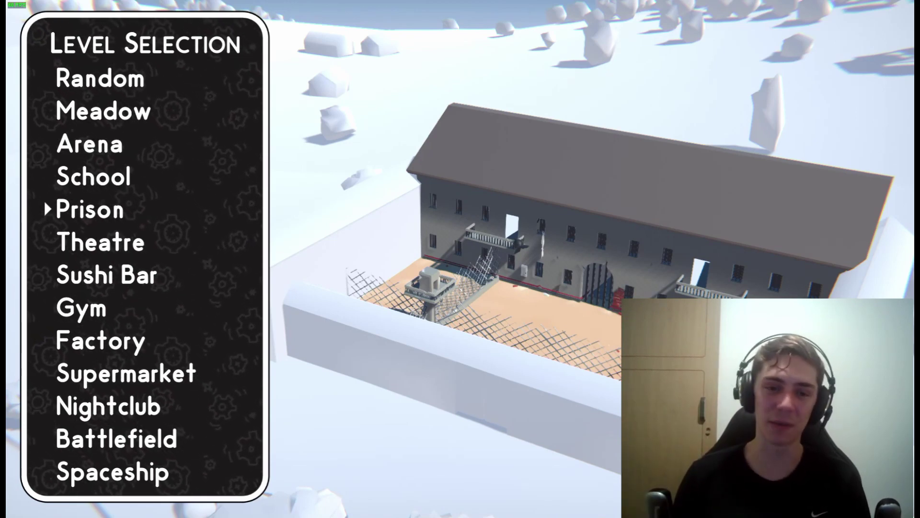
- Switch to FMOD Studio and examine the battlefield, meadow, school and button event folders and the contents of the camera folder
{"action": "key", "text": "alt+Tab"}
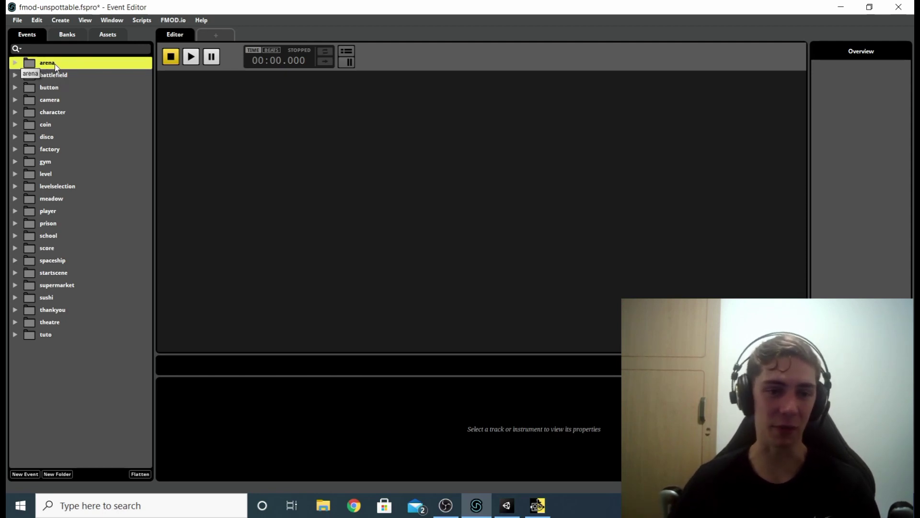
{"action": "left_click", "coordinate": [70, 76]}
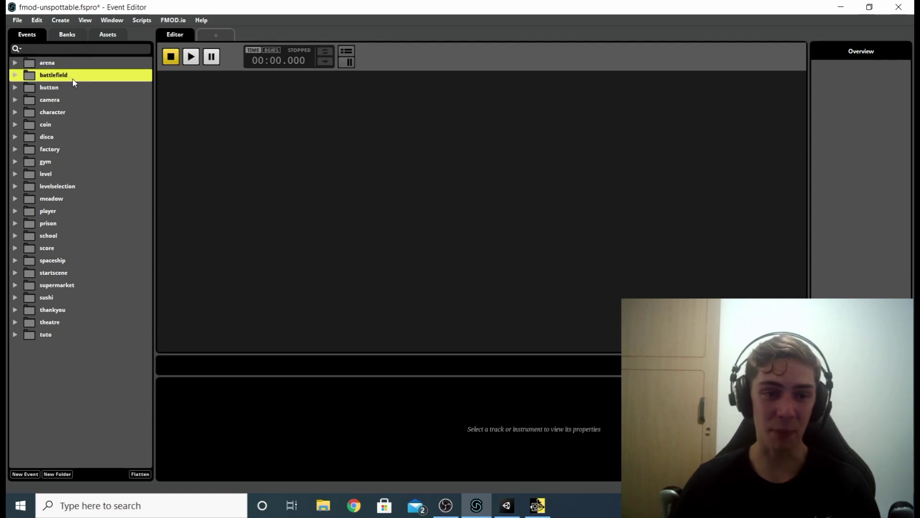
{"action": "left_click", "coordinate": [62, 199]}
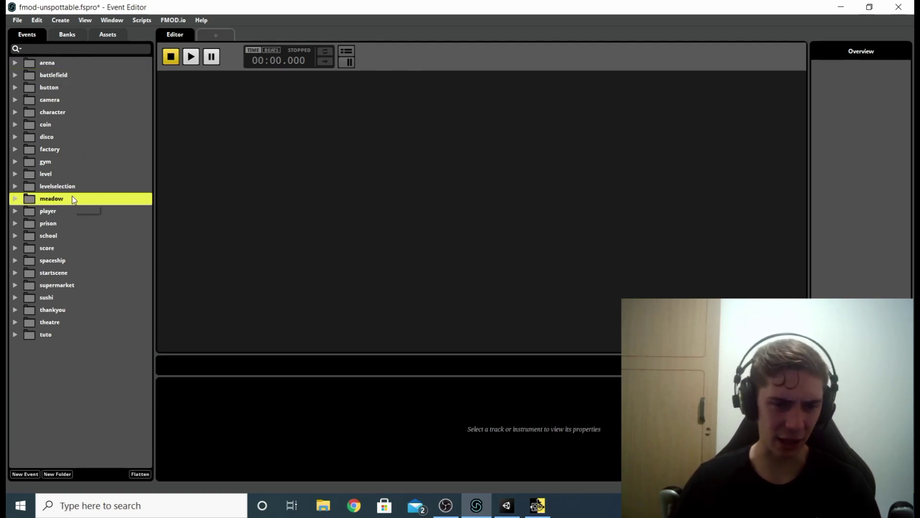
{"action": "left_click", "coordinate": [59, 234]}
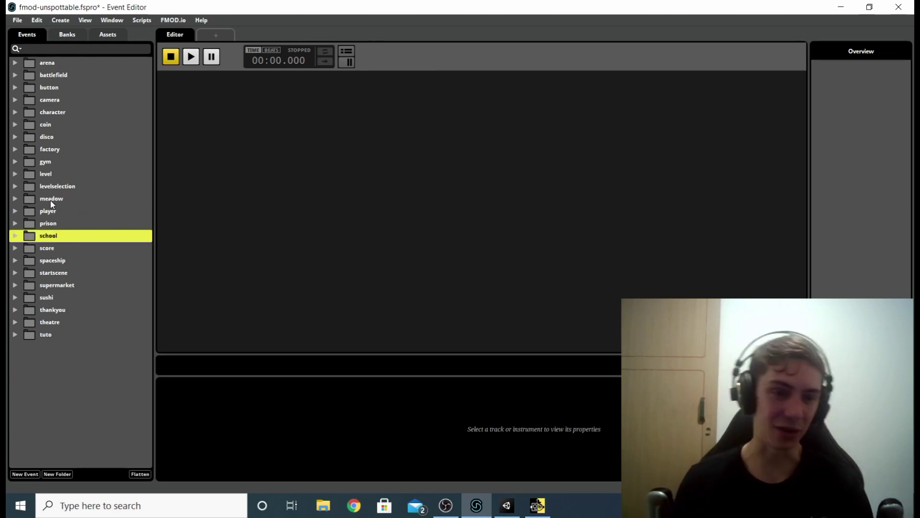
{"action": "left_click", "coordinate": [64, 101]}
{"action": "left_click", "coordinate": [15, 100]}
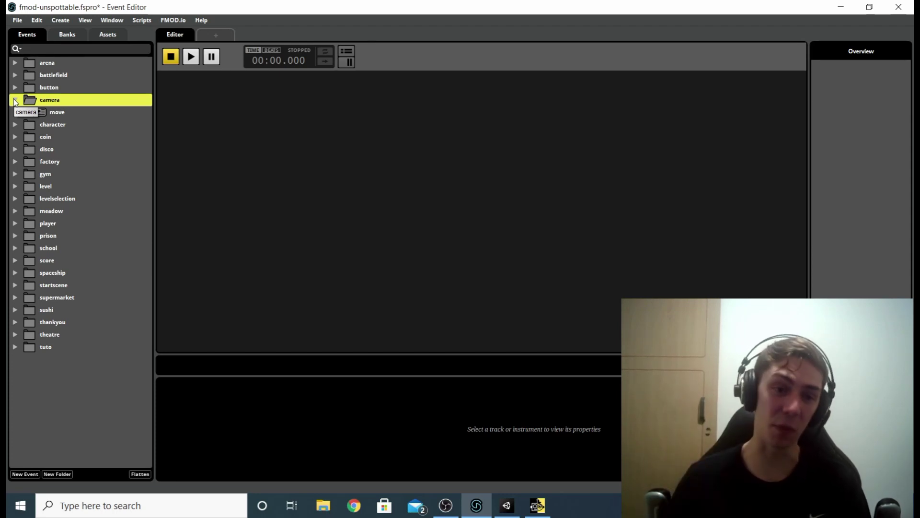
{"action": "left_click", "coordinate": [15, 100]}
{"action": "left_click", "coordinate": [59, 90]}
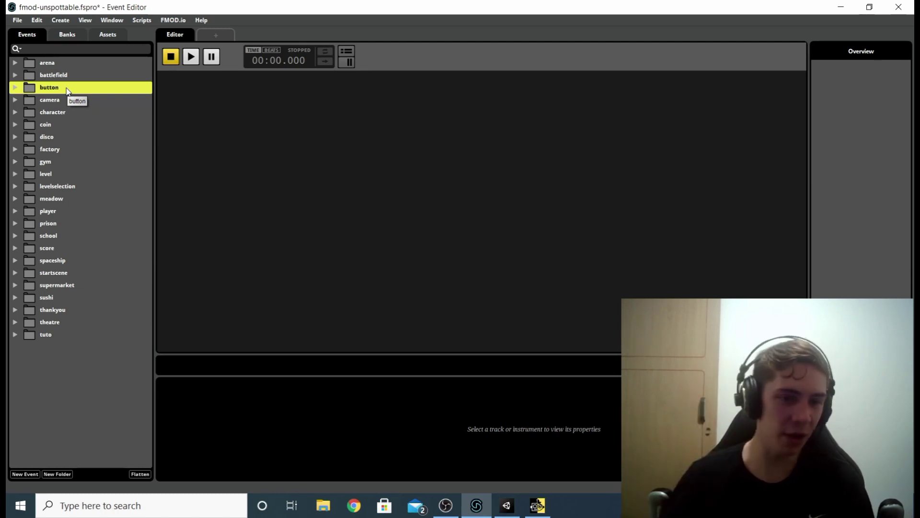
- Look over the score and tuto event folders and expand the player folder to view its events
{"action": "left_click", "coordinate": [54, 249]}
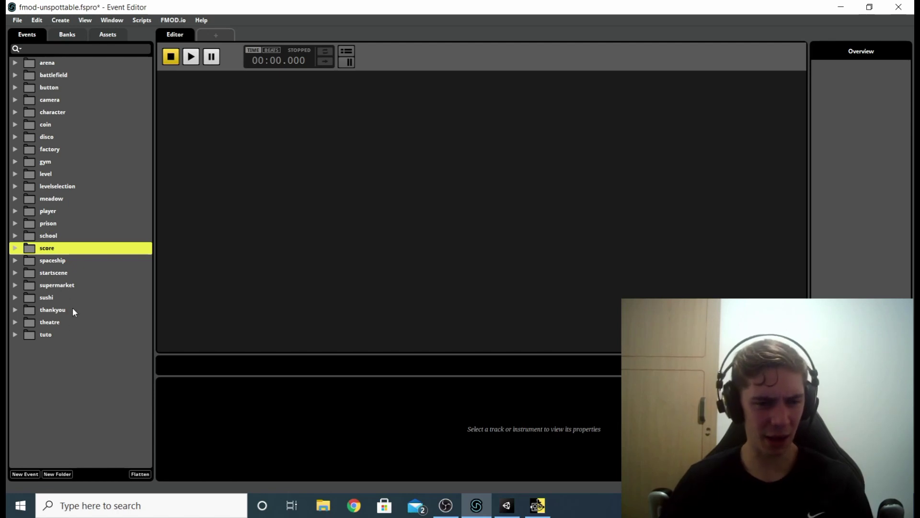
{"action": "left_click", "coordinate": [64, 334]}
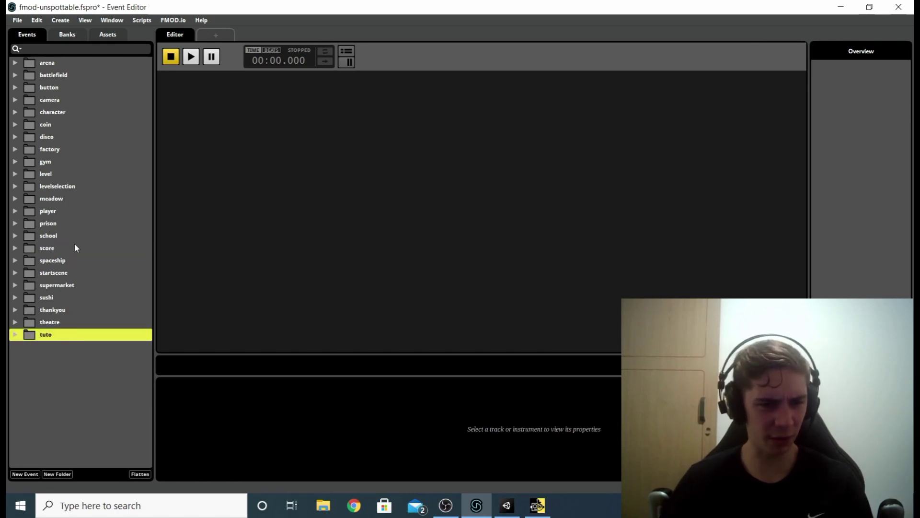
{"action": "left_click", "coordinate": [60, 211]}
{"action": "left_click", "coordinate": [15, 211]}
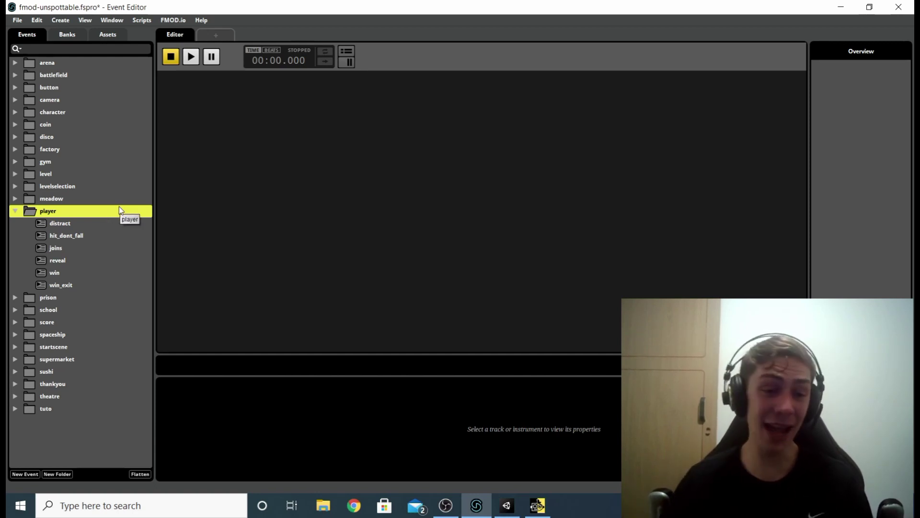
- Switch to Unity and examine the music and SFX player components on the scene objects from Genral Sounds through Theatre
{"action": "key", "text": "alt+Tab"}
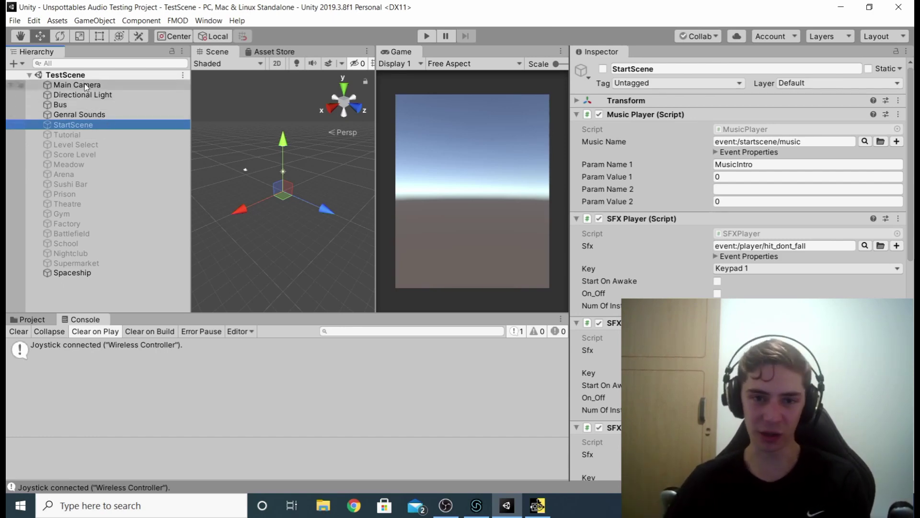
{"action": "left_click", "coordinate": [113, 116]}
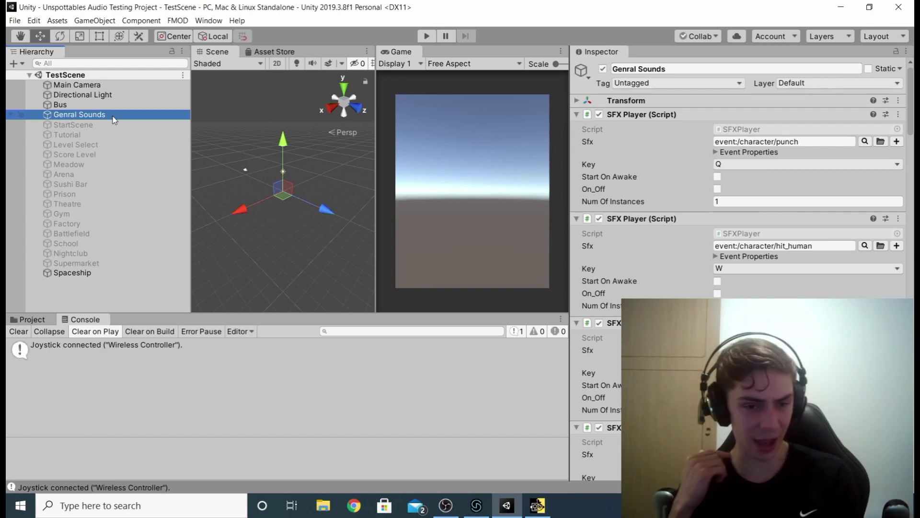
{"action": "key", "text": "Down"}
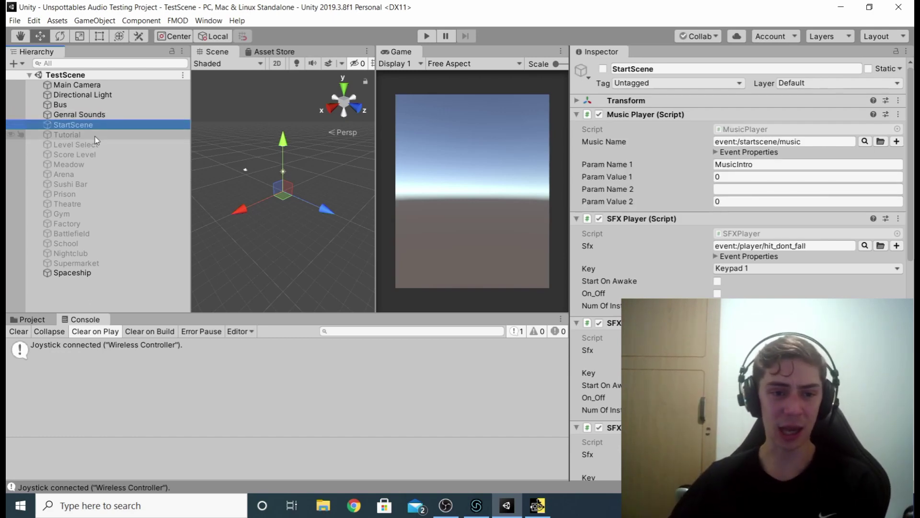
{"action": "key", "text": "Up"}
{"action": "key", "text": "Down"}
{"action": "key", "text": "Down"}
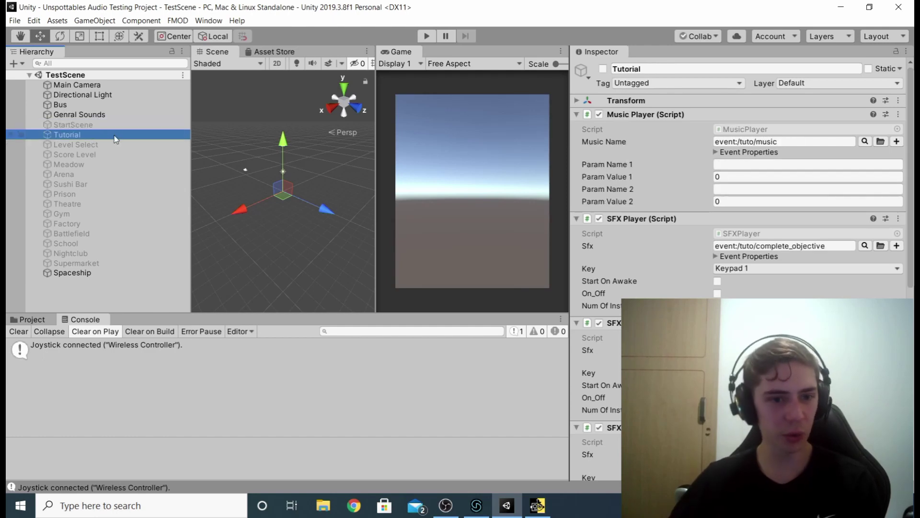
{"action": "key", "text": "Down"}
{"action": "key", "text": "Down"}
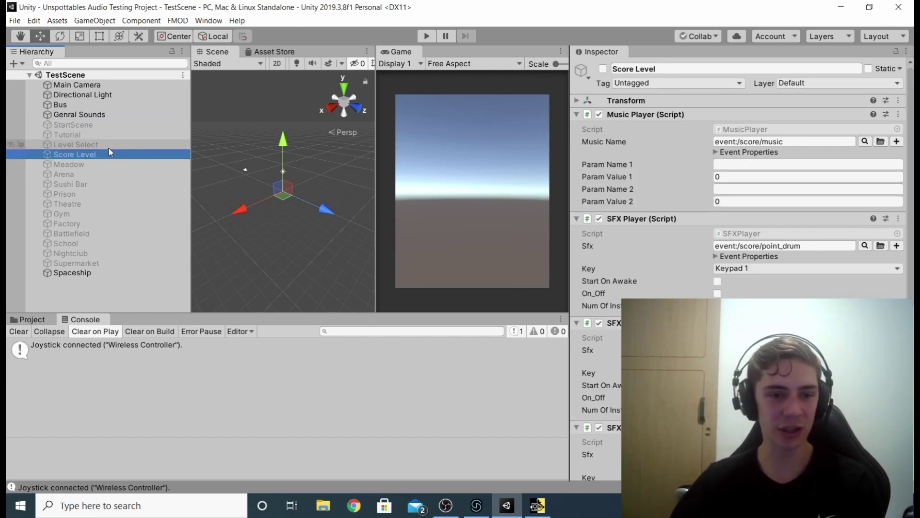
{"action": "key", "text": "Down"}
{"action": "key", "text": "Down"}
{"action": "key", "text": "Down"}
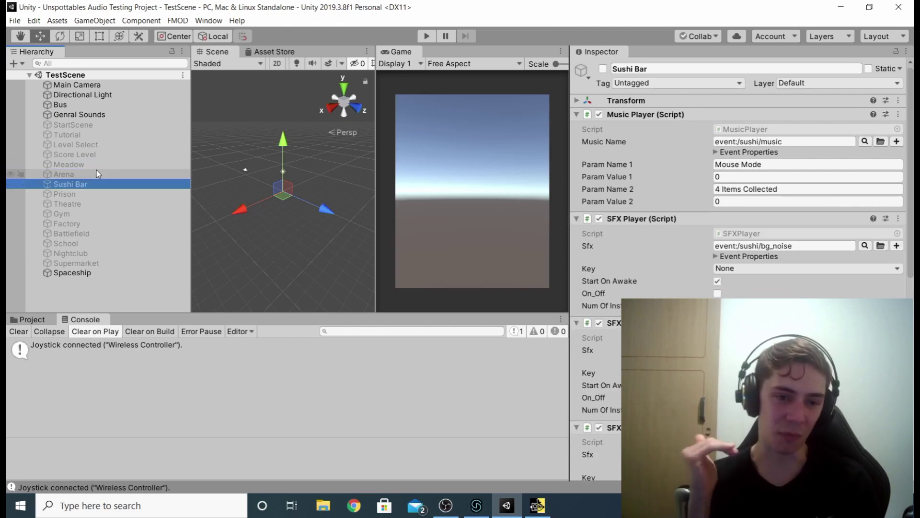
{"action": "key", "text": "Down"}
{"action": "key", "text": "Down"}
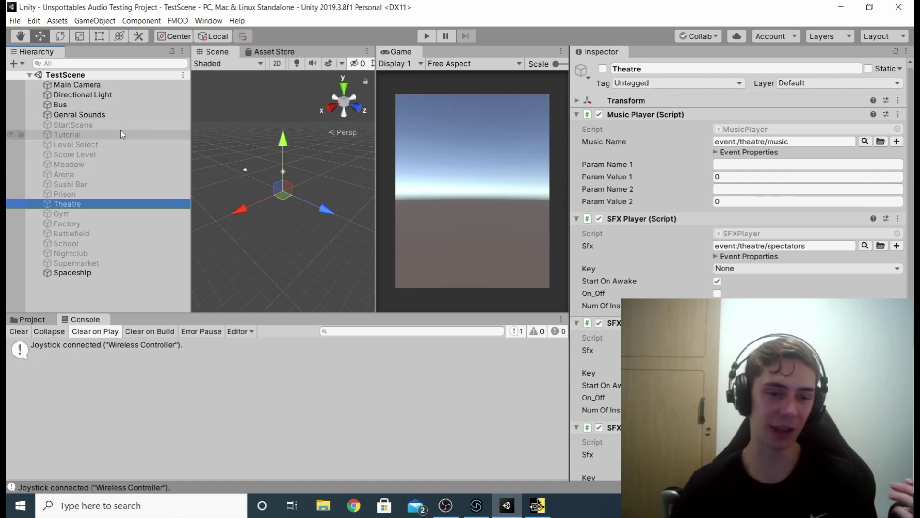
- Deactivate the Spaceship object and activate the Meadow object in the scene
{"action": "left_click", "coordinate": [96, 165]}
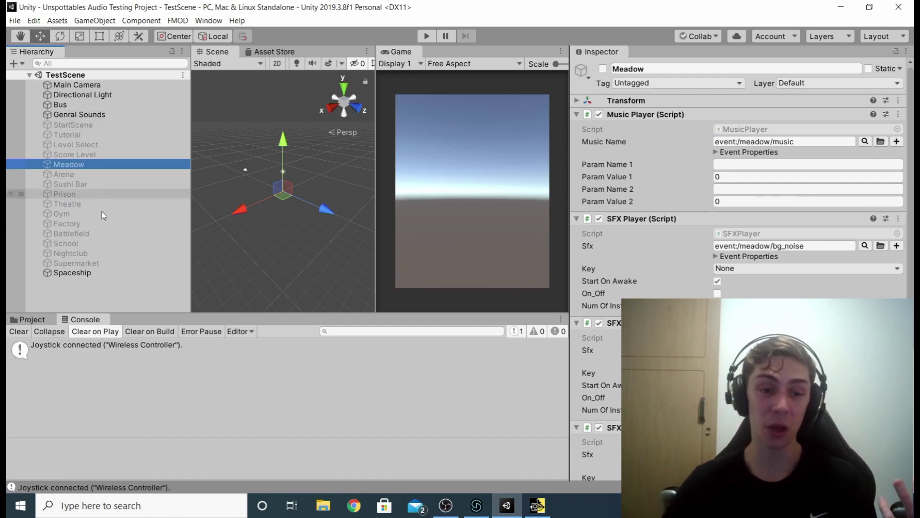
{"action": "left_click", "coordinate": [77, 272]}
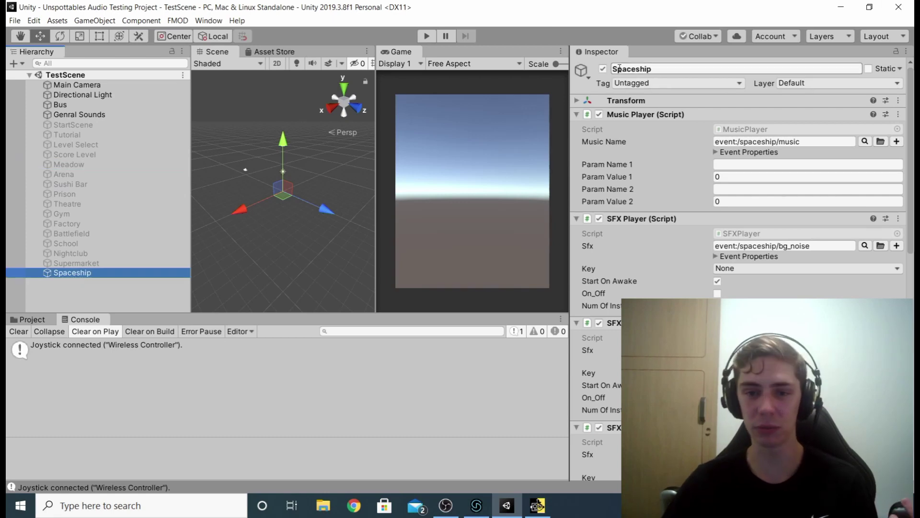
{"action": "left_click", "coordinate": [602, 69]}
{"action": "left_click", "coordinate": [97, 164]}
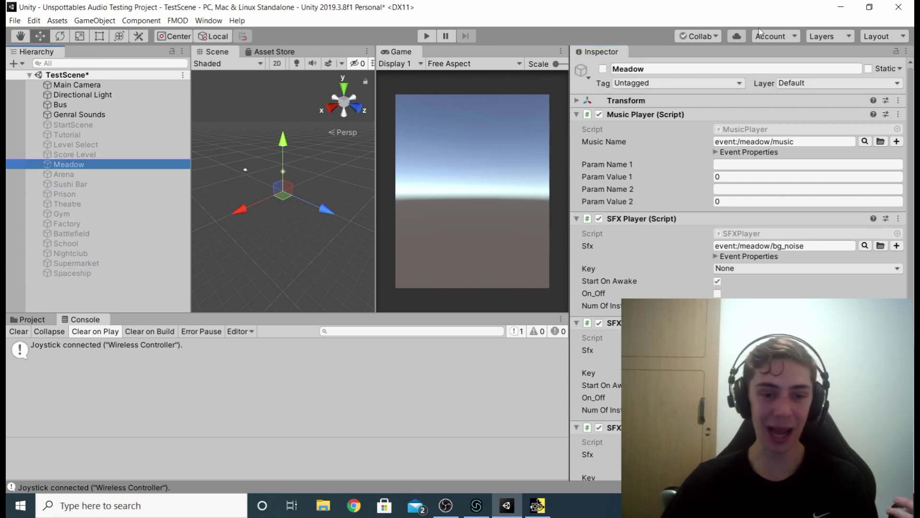
{"action": "left_click", "coordinate": [603, 68]}
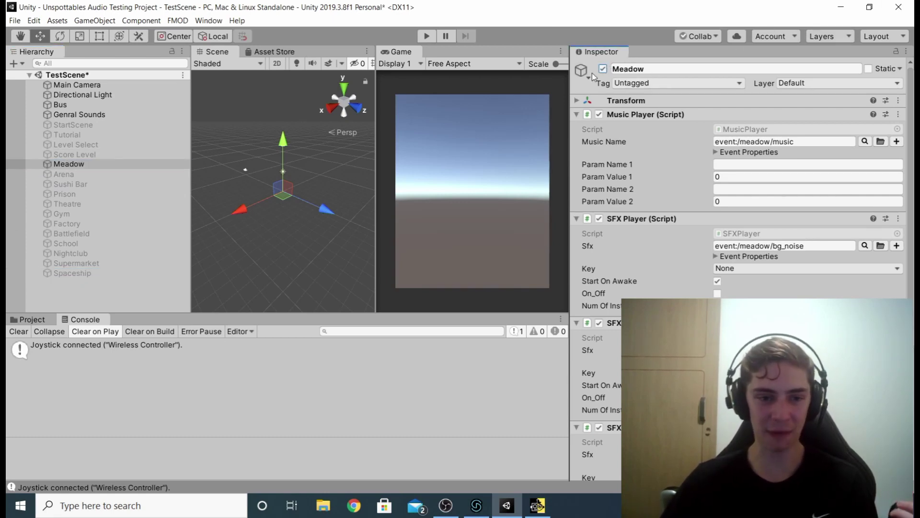
- Examine the SFX players on Genral Sounds and the music, background noise and Cow events on Meadow, including their trigger settings
{"action": "left_click", "coordinate": [131, 116]}
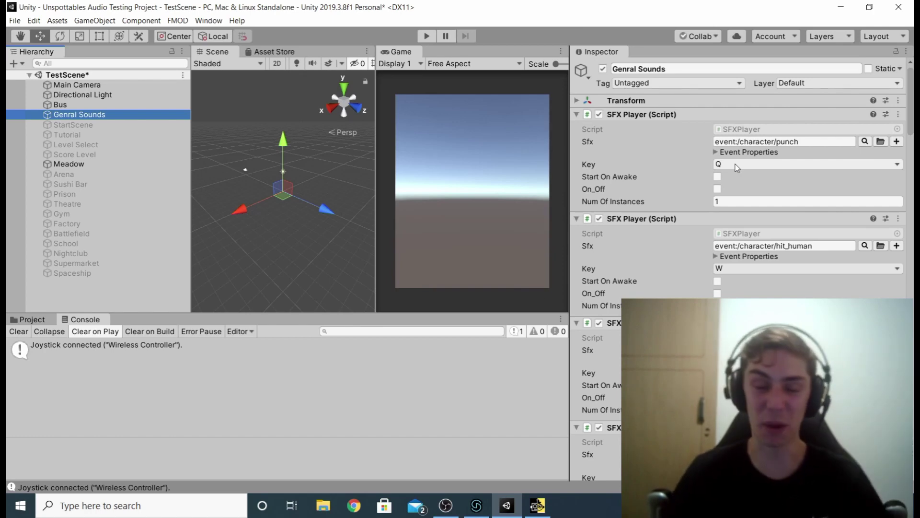
{"action": "left_click", "coordinate": [114, 166]}
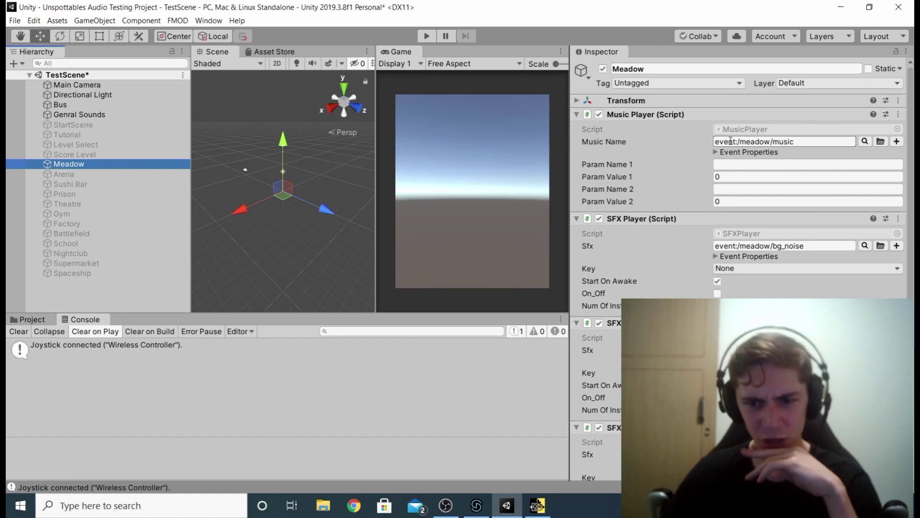
{"action": "scroll", "coordinate": [708, 169], "scroll_direction": "down", "scroll_amount": 4}
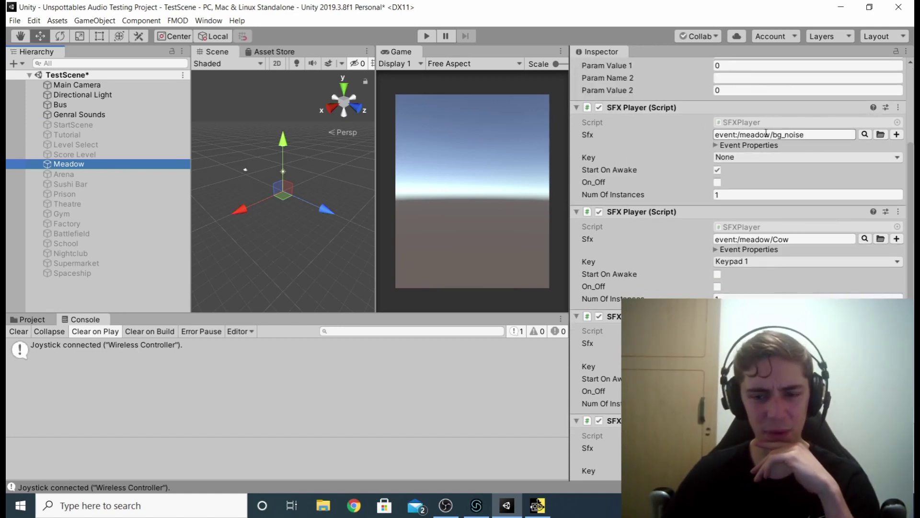
{"action": "left_click", "coordinate": [717, 170]}
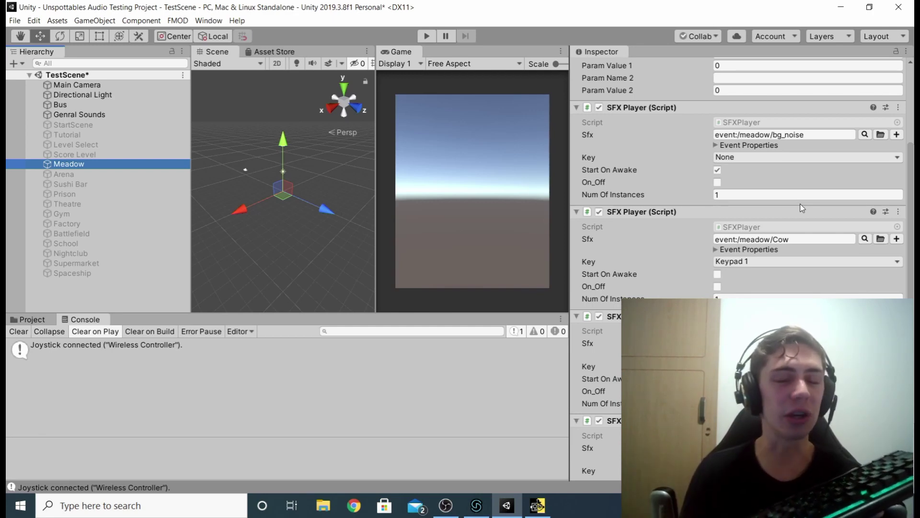
{"action": "scroll", "coordinate": [801, 207], "scroll_direction": "up", "scroll_amount": 3}
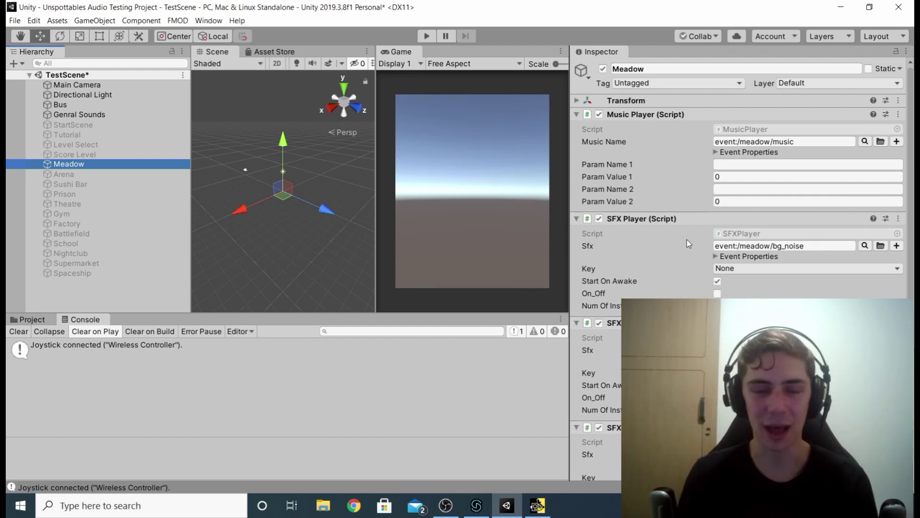
- Toggle the Meadow object off and back on, and review its sound components and those of Genral Sounds
{"action": "left_click", "coordinate": [603, 69]}
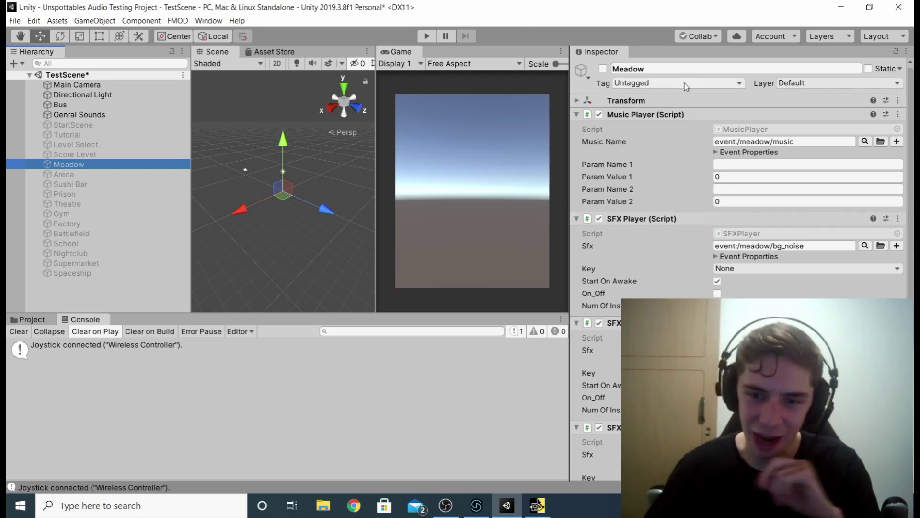
{"action": "left_click", "coordinate": [603, 69]}
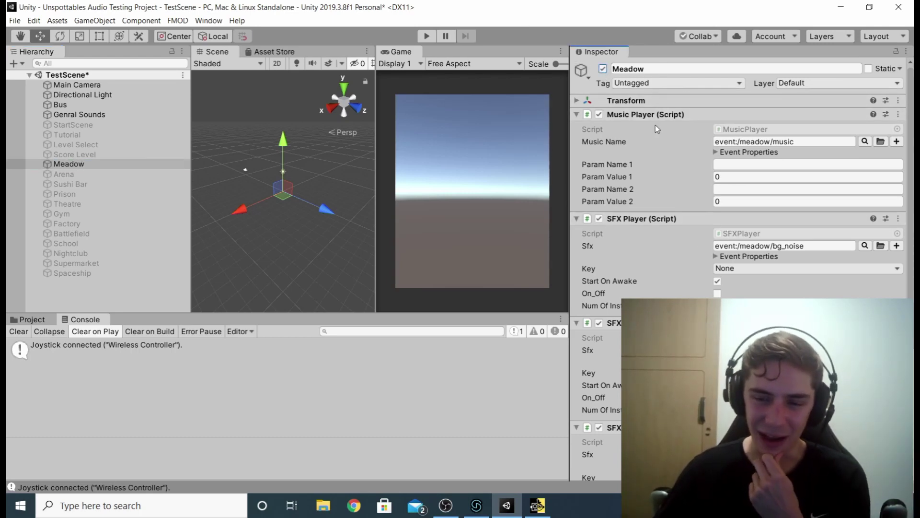
{"action": "scroll", "coordinate": [654, 126], "scroll_direction": "down", "scroll_amount": 5}
{"action": "scroll", "coordinate": [654, 125], "scroll_direction": "up", "scroll_amount": 5}
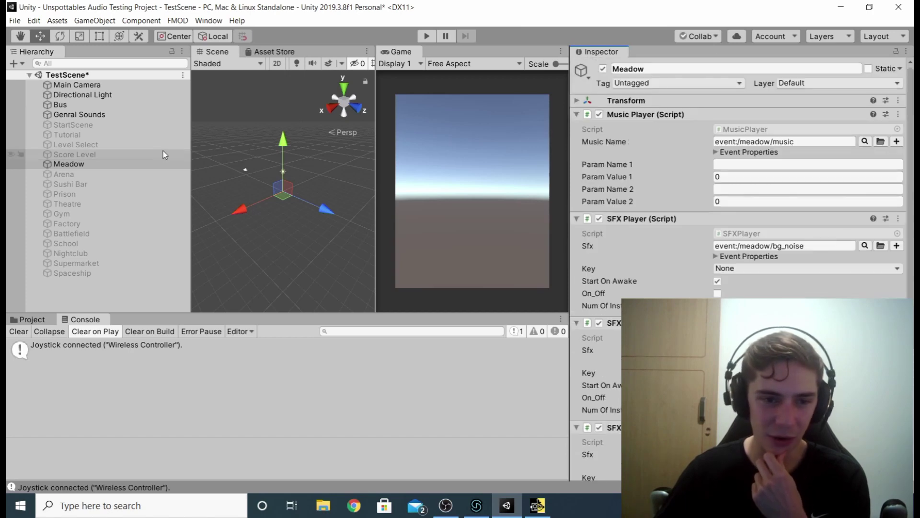
{"action": "left_click", "coordinate": [125, 113]}
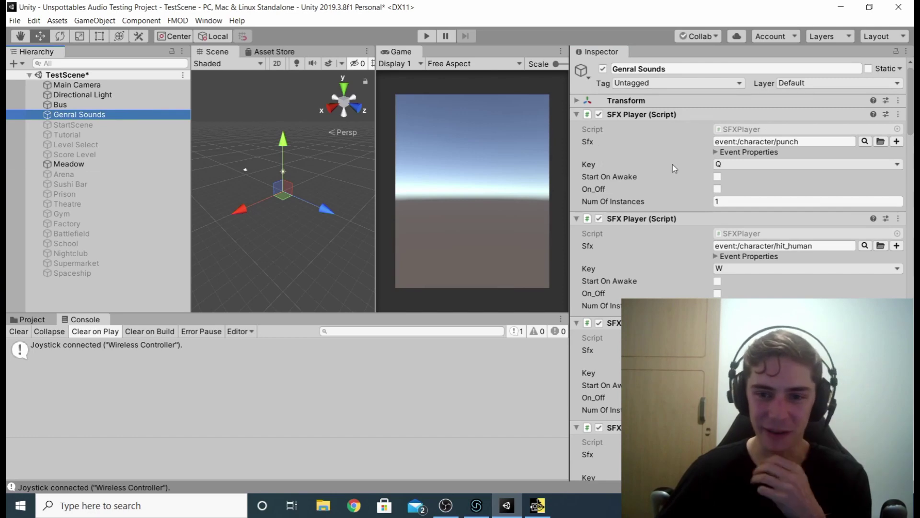
- Run the scene in Play mode to test the Meadow audio, and stop playback
{"action": "left_click", "coordinate": [426, 36]}
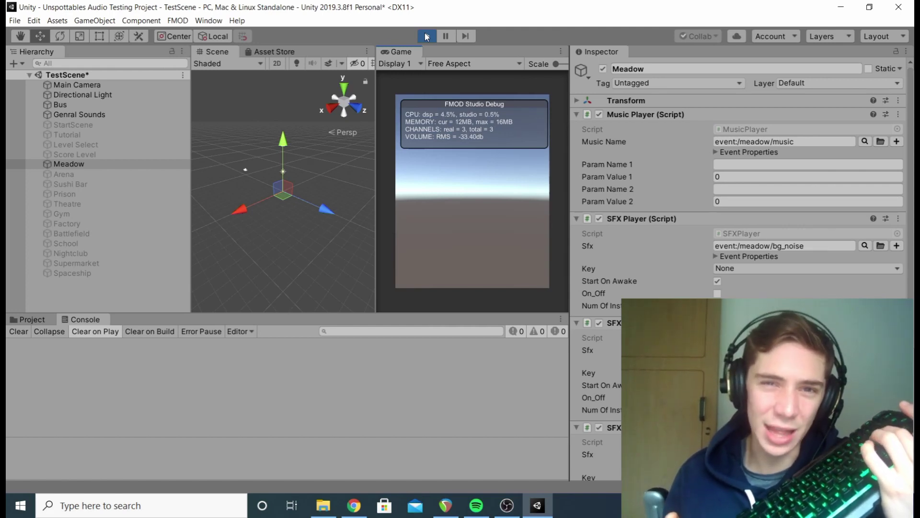
{"action": "left_click", "coordinate": [426, 37]}
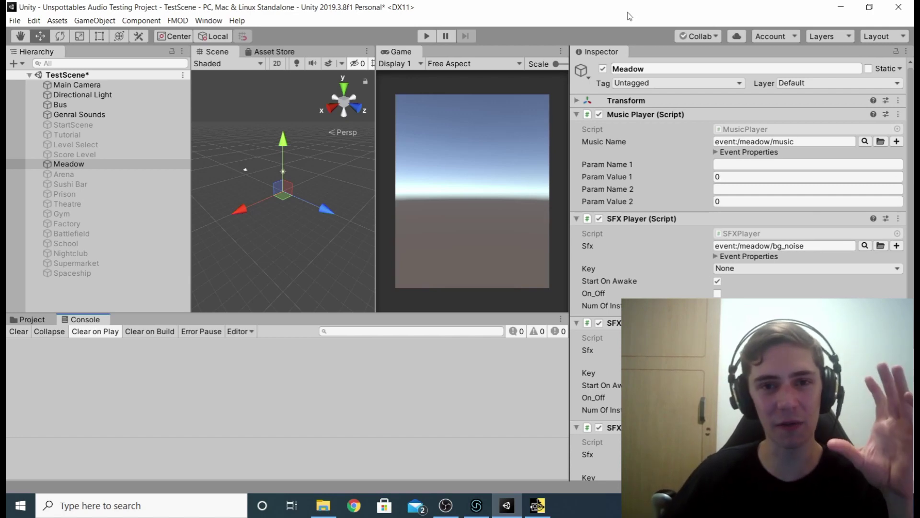
- Activate the Prison object in the Unity scene and start Play mode
{"action": "left_click", "coordinate": [477, 506]}
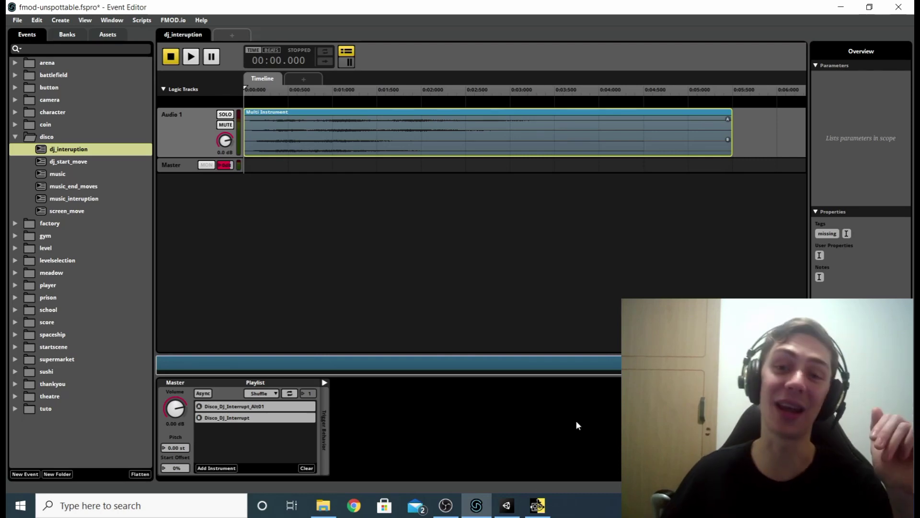
{"action": "key", "text": "alt+Tab"}
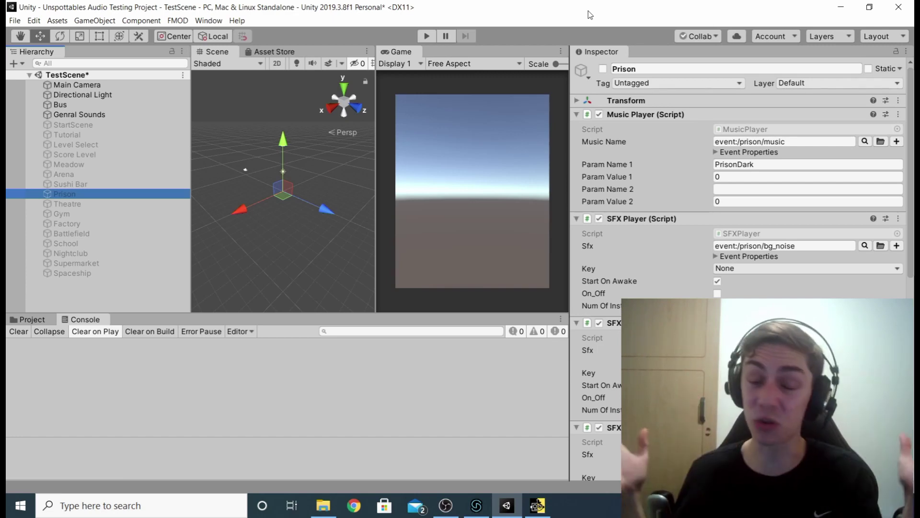
{"action": "left_click", "coordinate": [602, 69]}
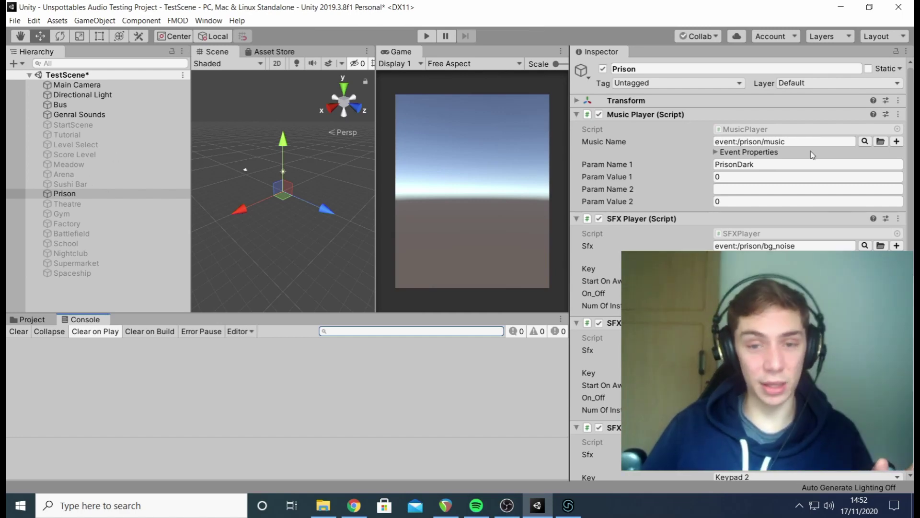
{"action": "left_click", "coordinate": [420, 36]}
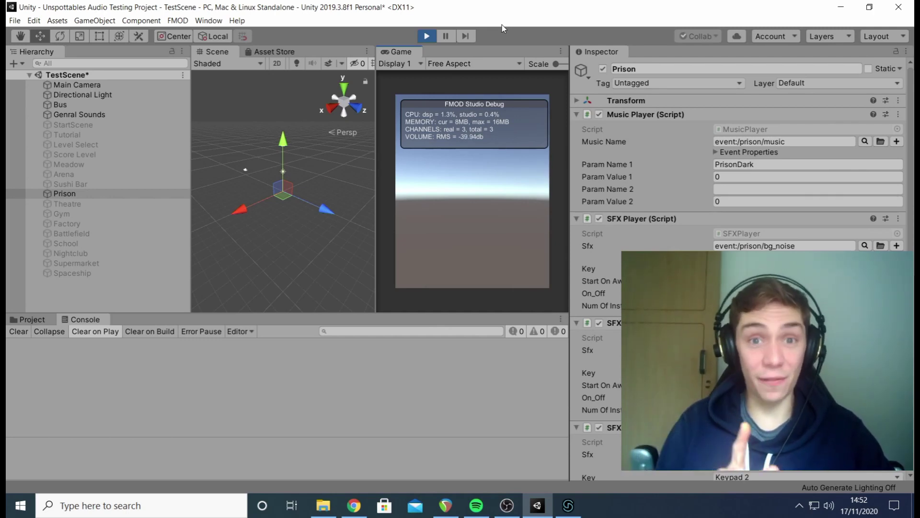
- Switch to FMOD Studio, review the address options for Live Update and connect to the running game at localhost
{"action": "left_click", "coordinate": [568, 505]}
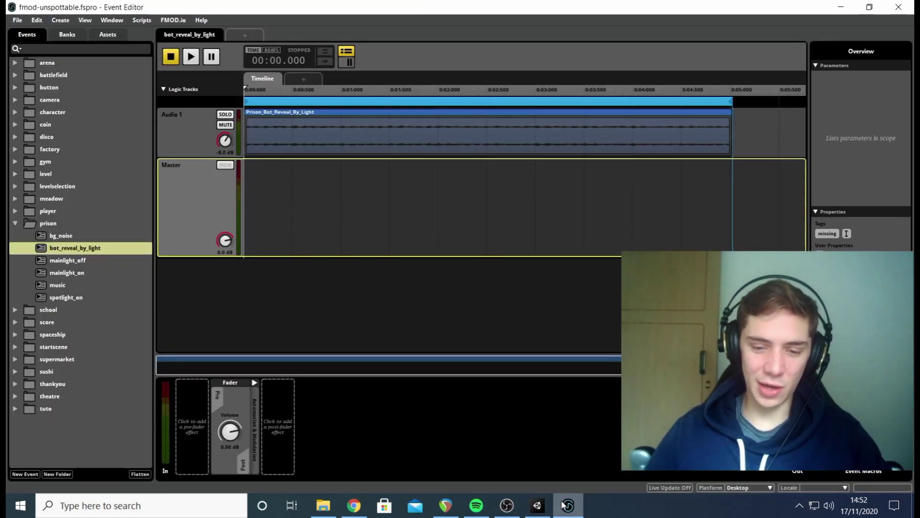
{"action": "left_click", "coordinate": [659, 488]}
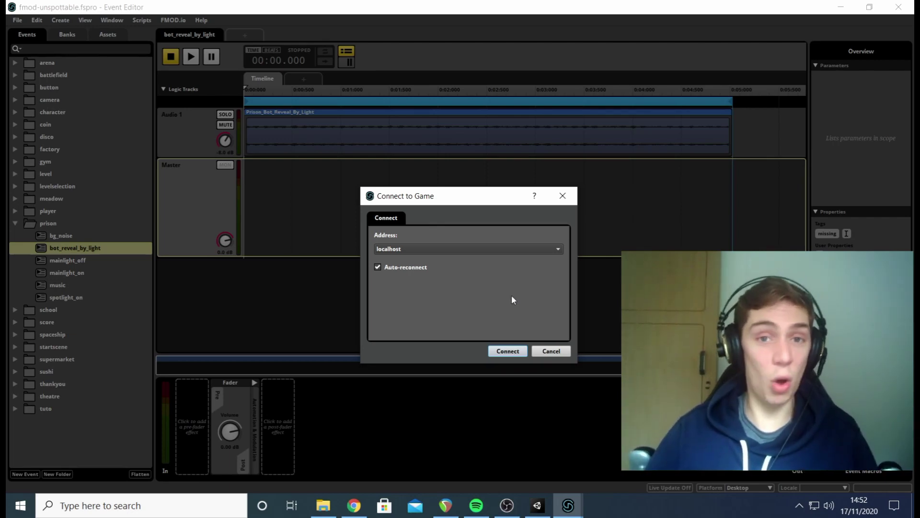
{"action": "left_click", "coordinate": [463, 248]}
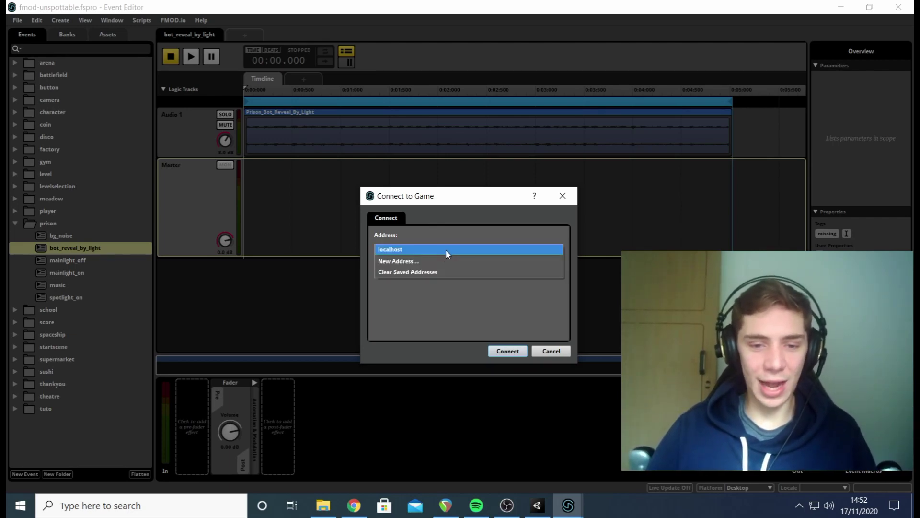
{"action": "left_click", "coordinate": [433, 260]}
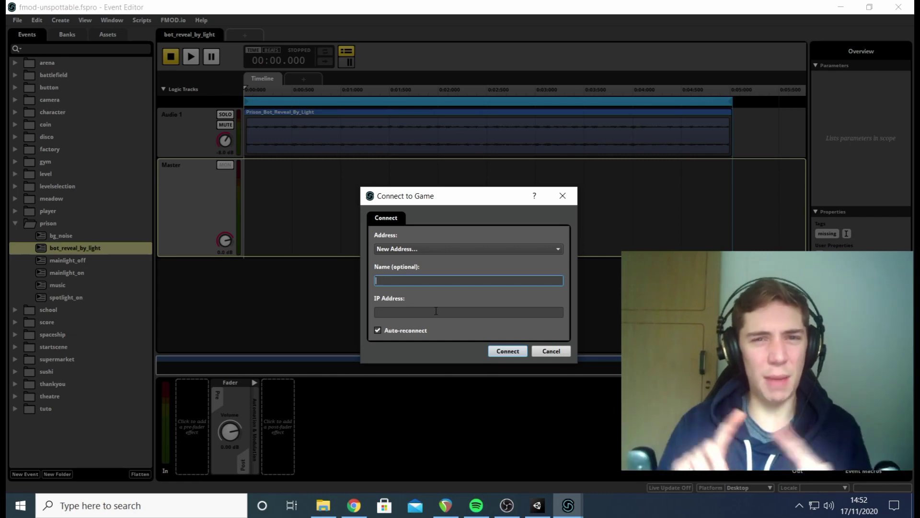
{"action": "left_click", "coordinate": [422, 249]}
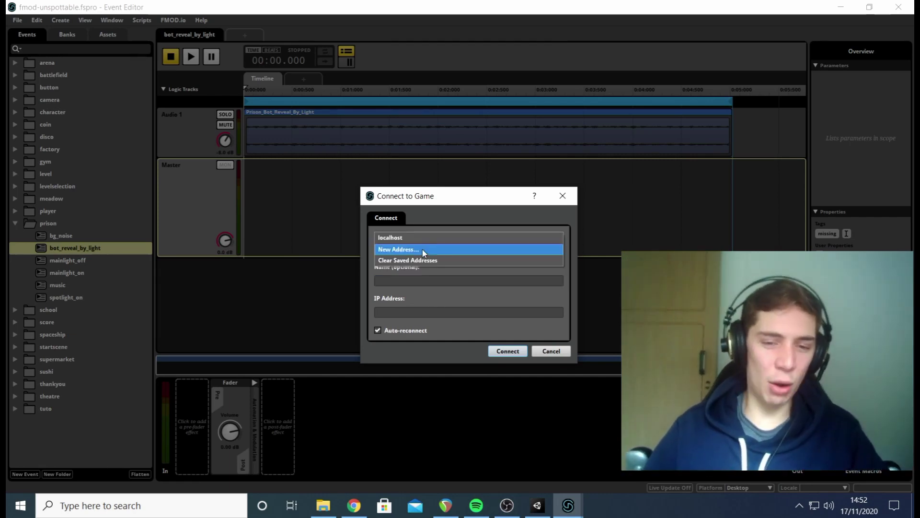
{"action": "left_click", "coordinate": [420, 241]}
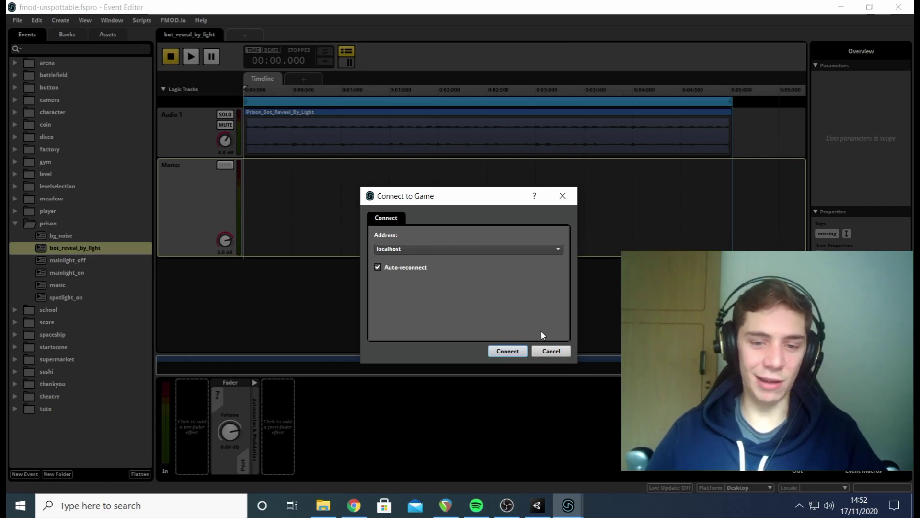
{"action": "left_click", "coordinate": [503, 347]}
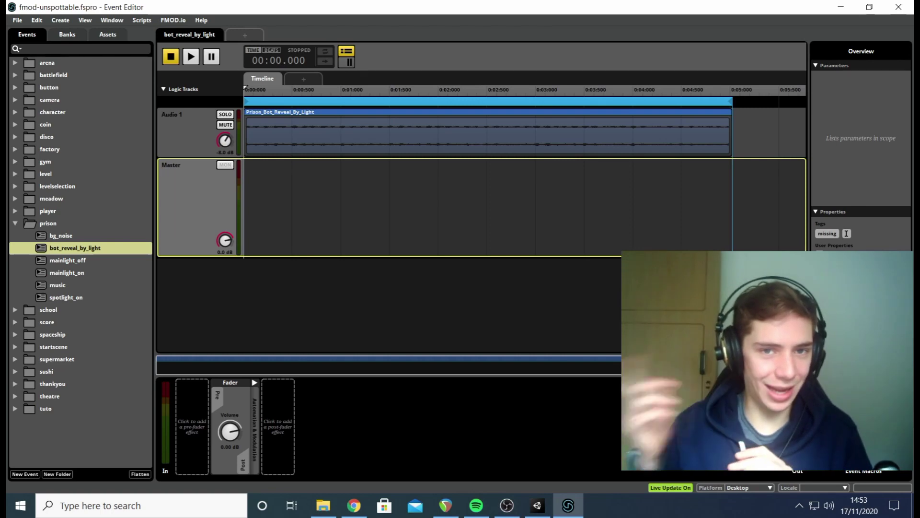
- Turn the prison music event's master volume fully down, and raise it to about -8.5 dB
{"action": "left_click", "coordinate": [50, 284]}
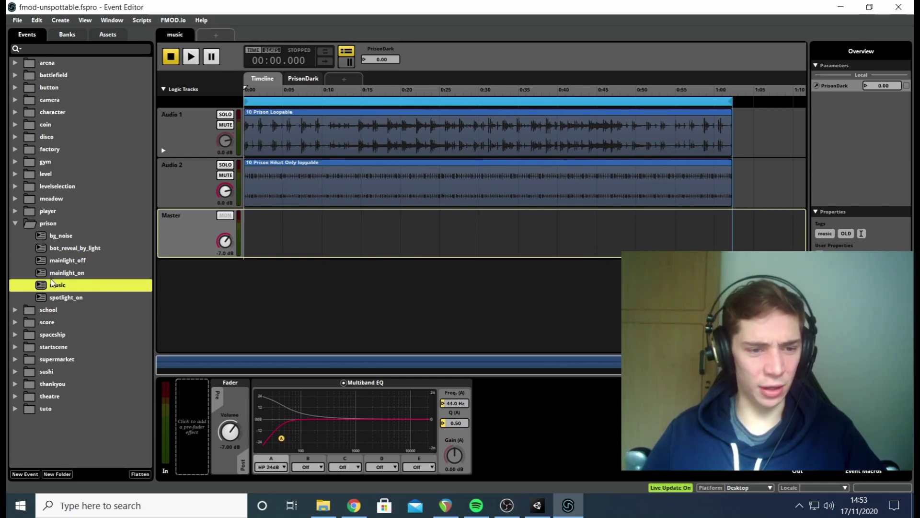
{"action": "left_click", "coordinate": [226, 247]}
{"action": "mouse_move", "coordinate": [226, 247]}
{"action": "left_mouse_down"}
{"action": "mouse_move", "coordinate": [225, 268]}
{"action": "mouse_move", "coordinate": [228, 246]}
{"action": "left_mouse_up"}
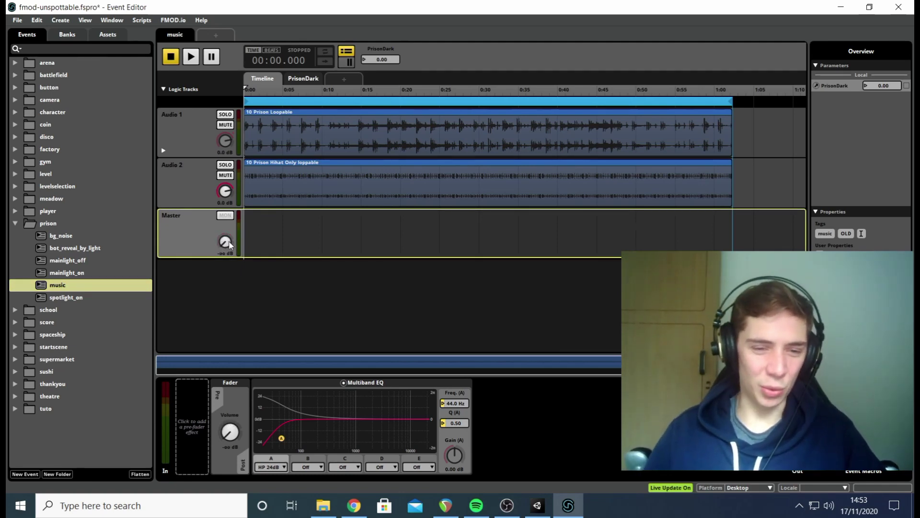
{"action": "left_click_drag", "start_coordinate": [230, 244], "coordinate": [230, 233]}
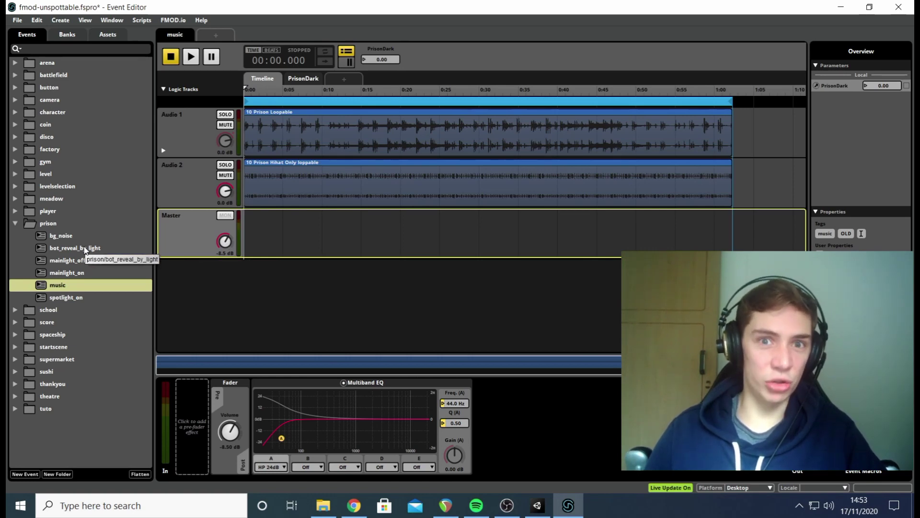
- Switch to Unity and trigger the Prison sound effect assigned to Keypad 2 in the running scene
{"action": "left_click", "coordinate": [538, 505]}
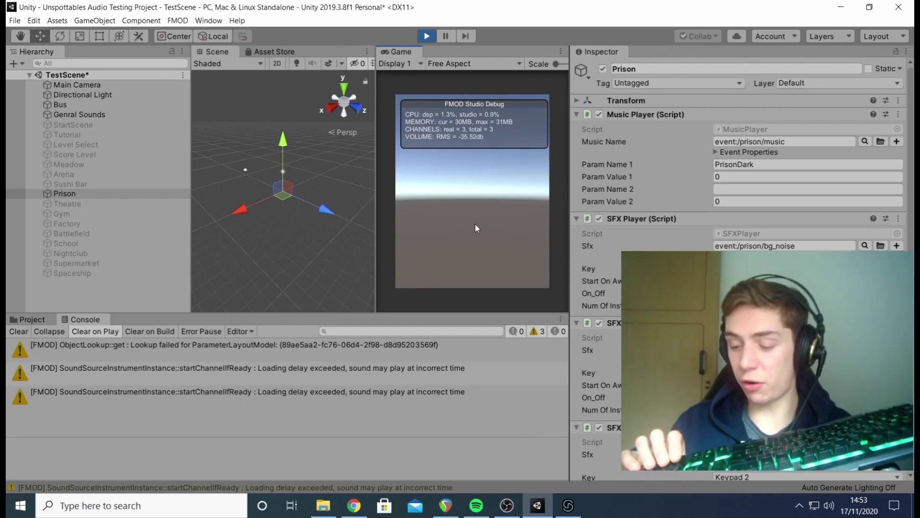
{"action": "key", "text": "KP_2"}
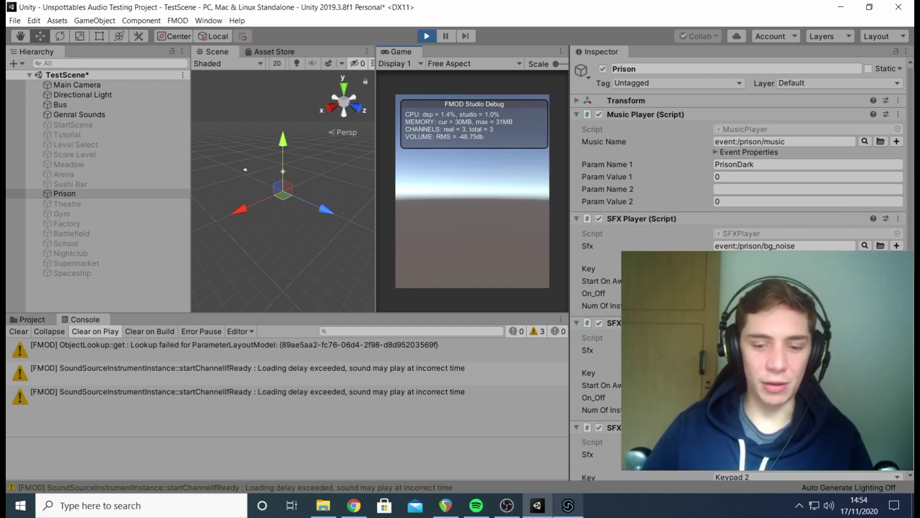
- Set the master volume of the prison bot_reveal_by_light event to 10 dB in FMOD Studio and return to the running Unity scene
{"action": "left_click", "coordinate": [567, 506]}
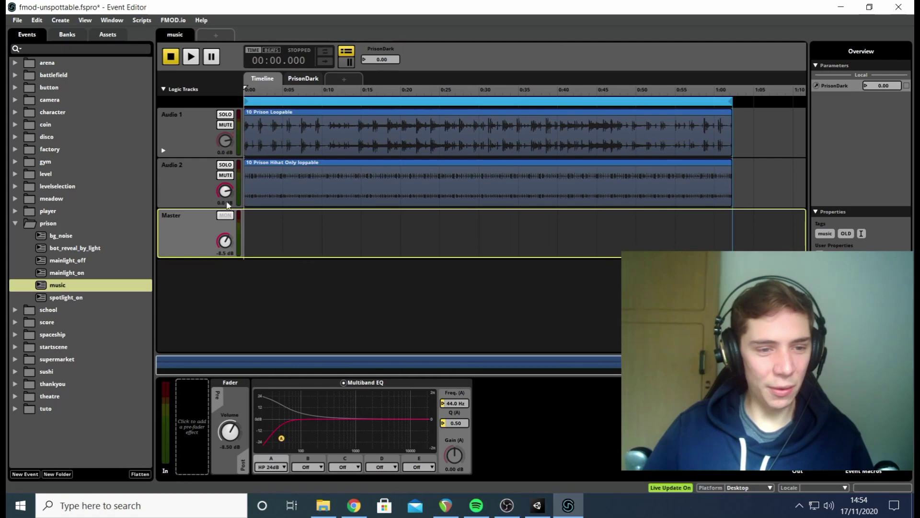
{"action": "left_click", "coordinate": [84, 248]}
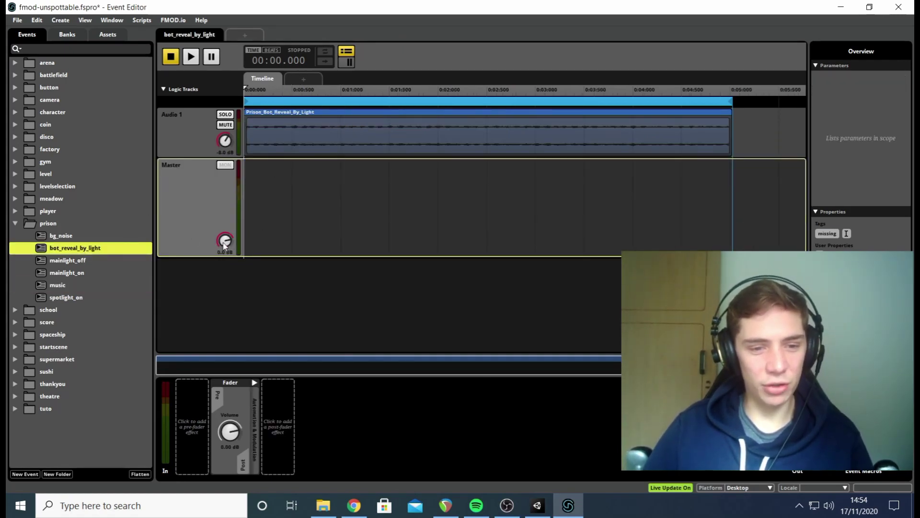
{"action": "left_click_drag", "start_coordinate": [224, 245], "coordinate": [224, 216]}
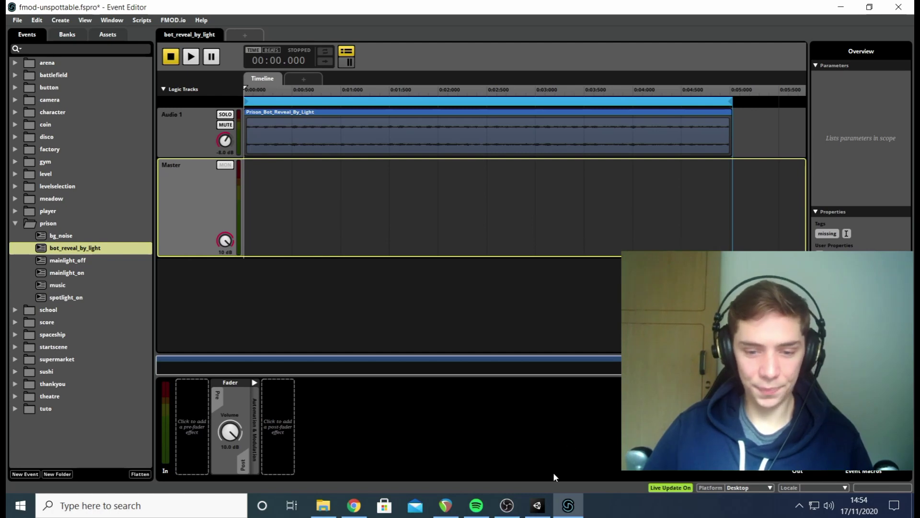
{"action": "left_click", "coordinate": [537, 506]}
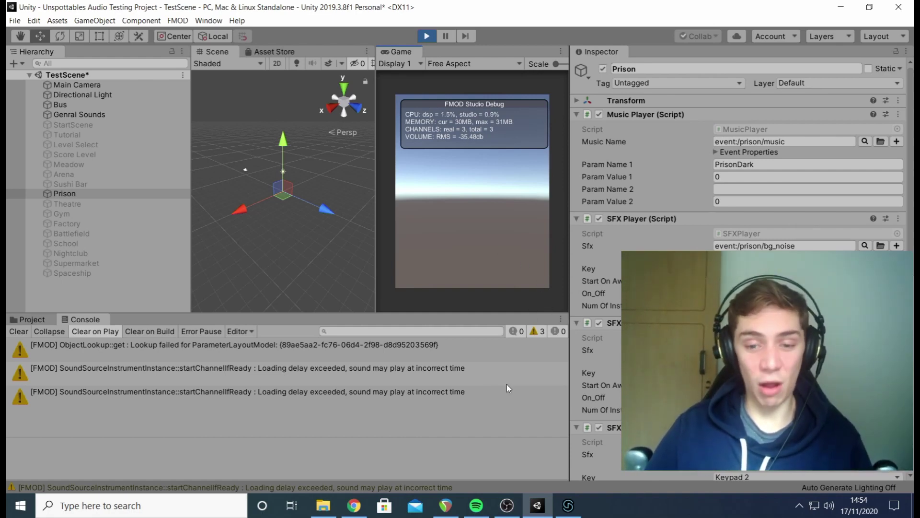
- Save the FMOD Studio project, and stop Play mode in Unity
{"action": "left_click", "coordinate": [568, 505]}
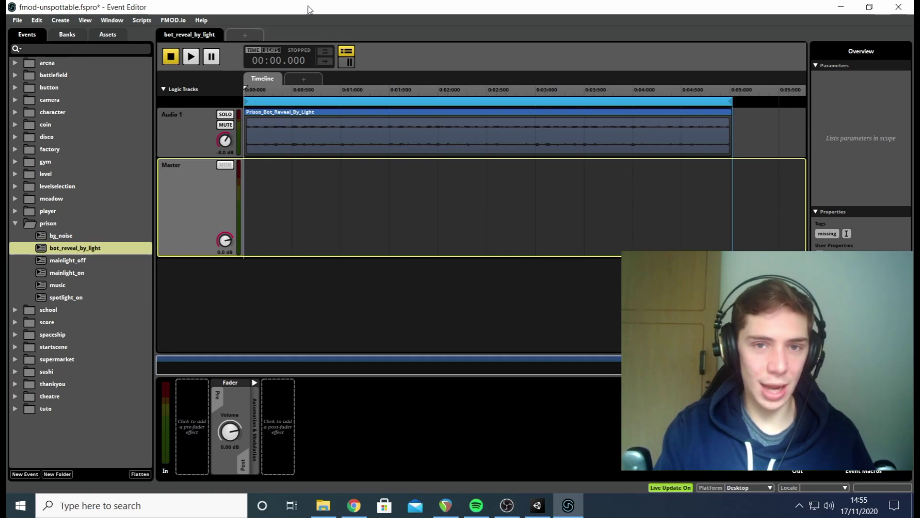
{"action": "key", "text": "ctrl+s"}
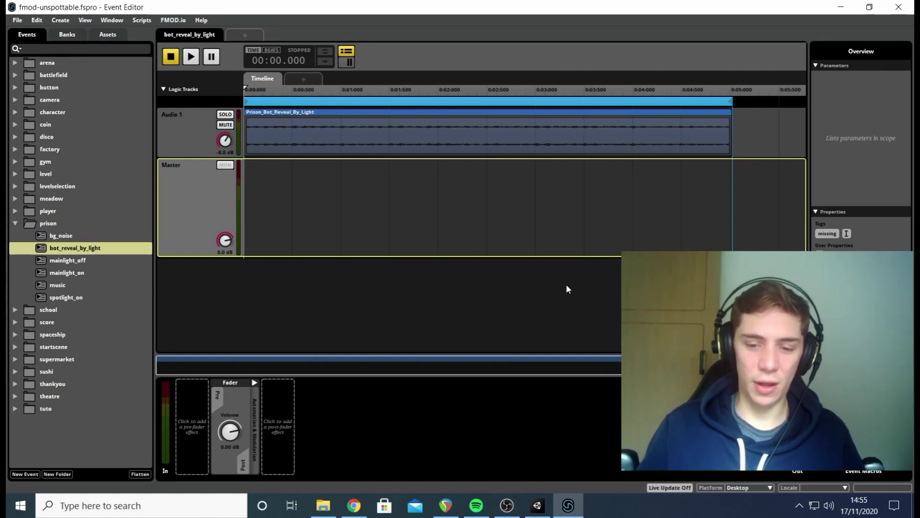
{"action": "left_click", "coordinate": [538, 505]}
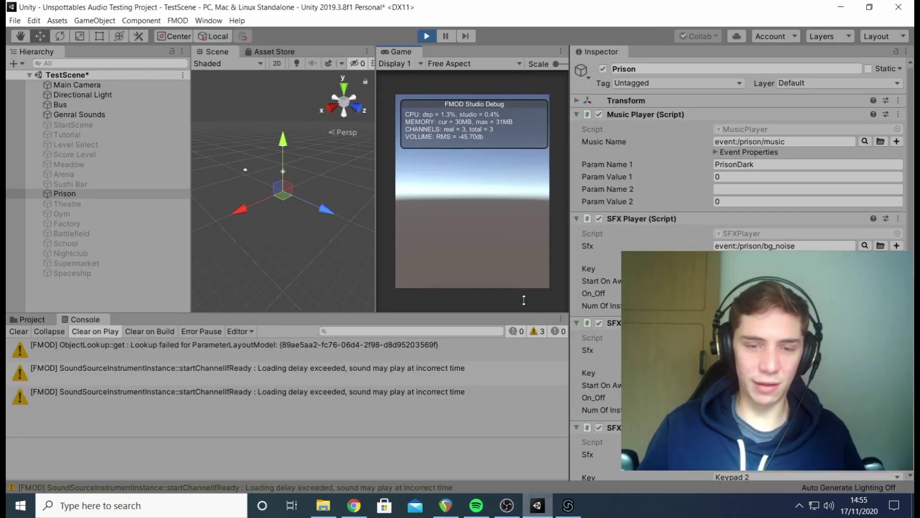
{"action": "left_click", "coordinate": [428, 37]}
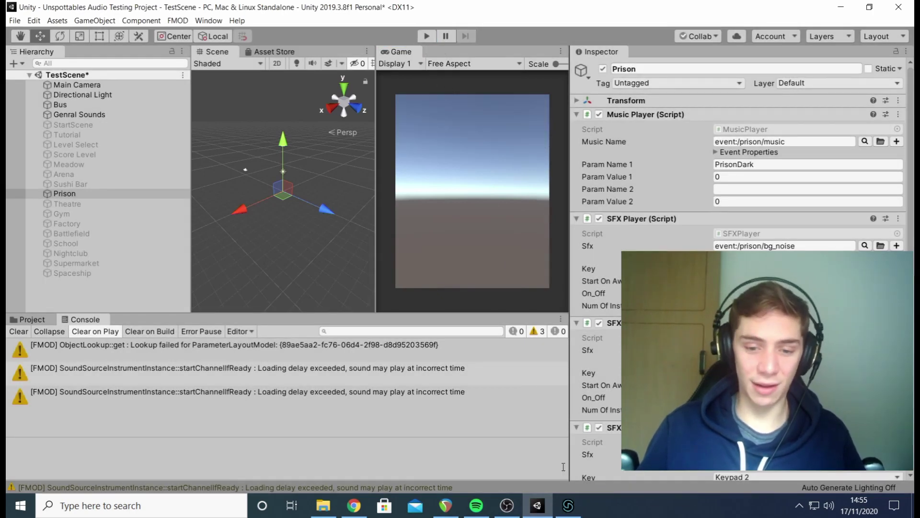
- Switch to FMOD Studio and build the project's banks
{"action": "left_click", "coordinate": [568, 506]}
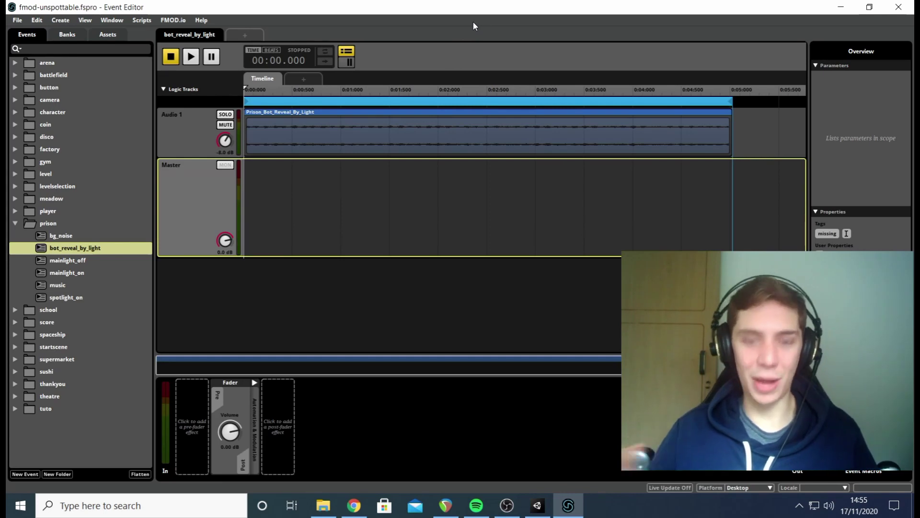
{"action": "key", "text": "F7"}
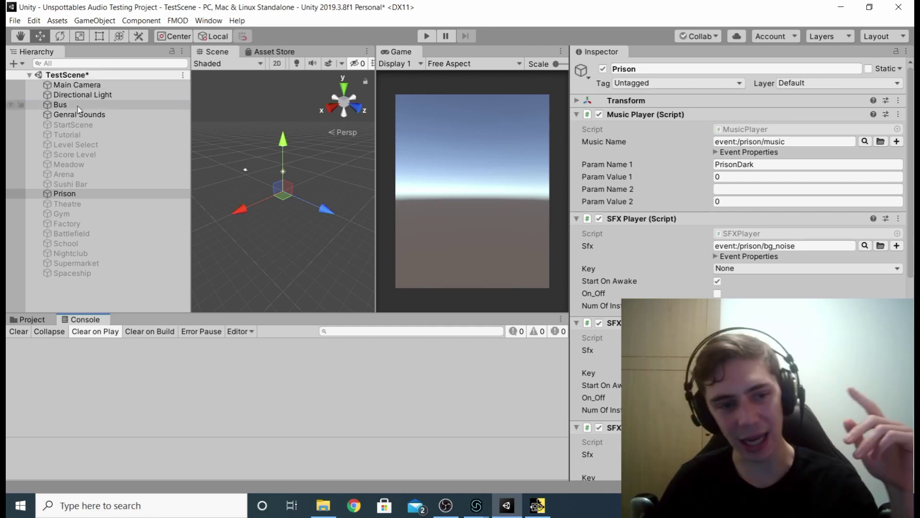
- Examine the Music and SFX volume controls on the Bus object, and the matching Music and Sound FX settings in the Unspottable game
{"action": "left_click", "coordinate": [60, 105]}
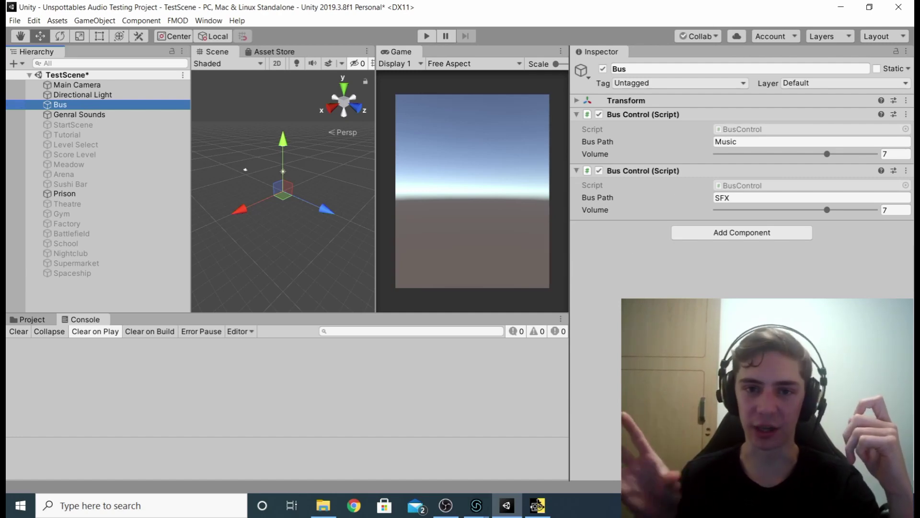
{"action": "left_click", "coordinate": [537, 505]}
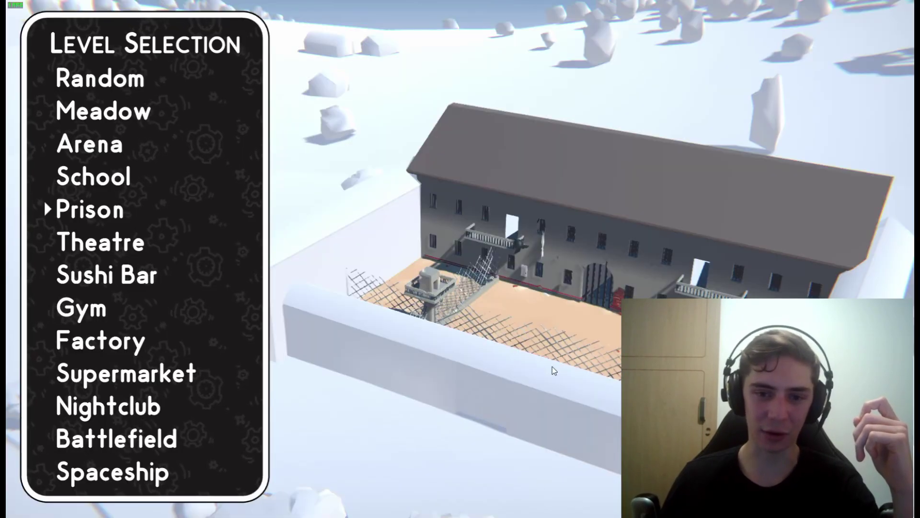
{"action": "key", "text": "Escape"}
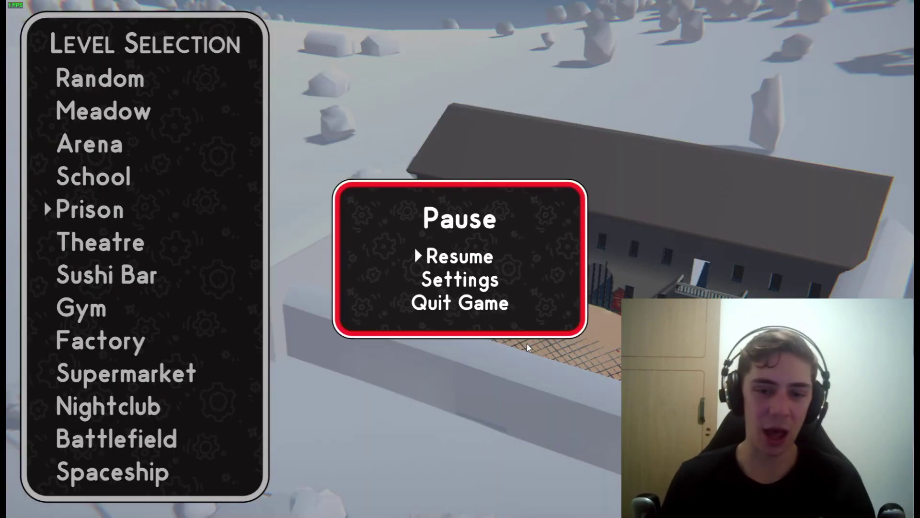
{"action": "key", "text": "Down"}
{"action": "key", "text": "Return"}
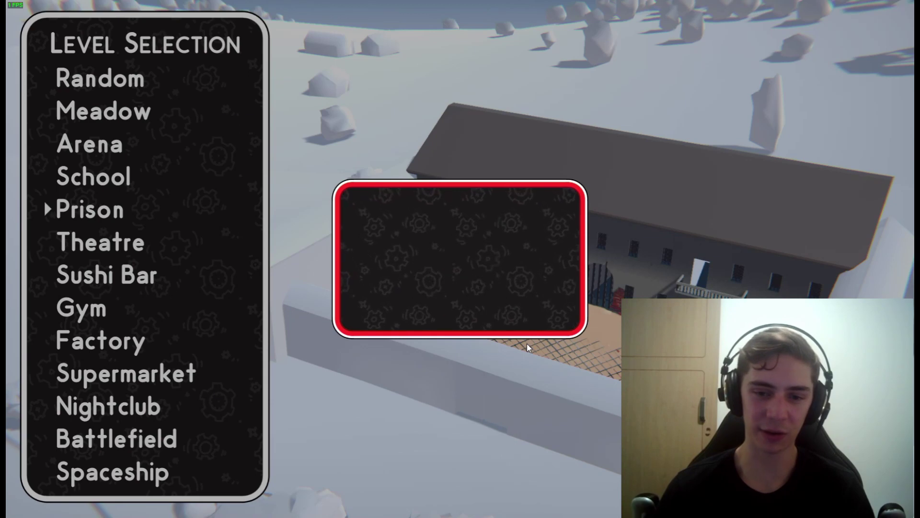
{"action": "key", "text": "Down"}
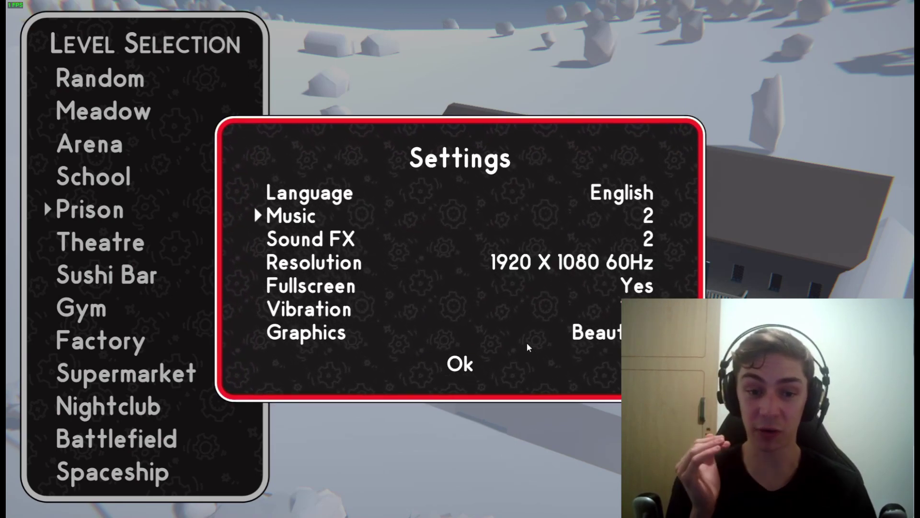
{"action": "key", "text": "Down"}
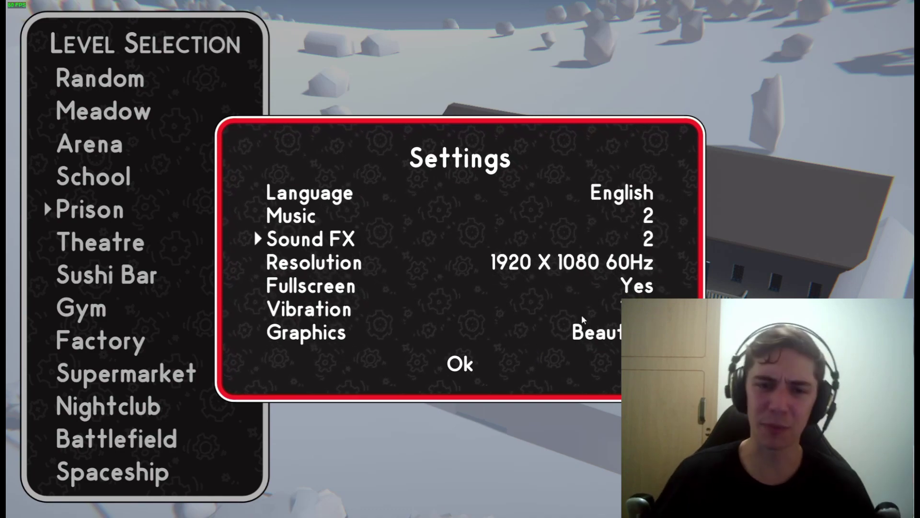
- Switch to the FMOD Studio Mixer to view its group buses, and list the windows that can be opened
{"action": "key", "text": "super+Tab"}
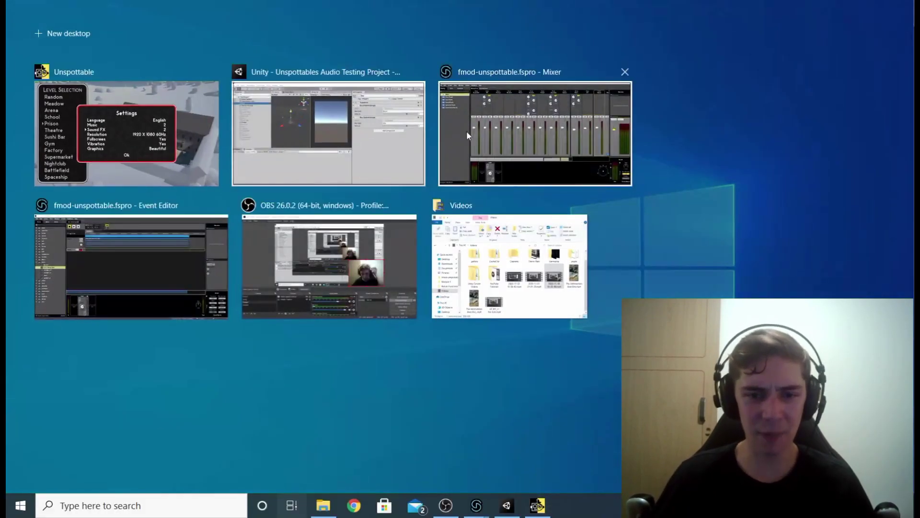
{"action": "left_click", "coordinate": [470, 130]}
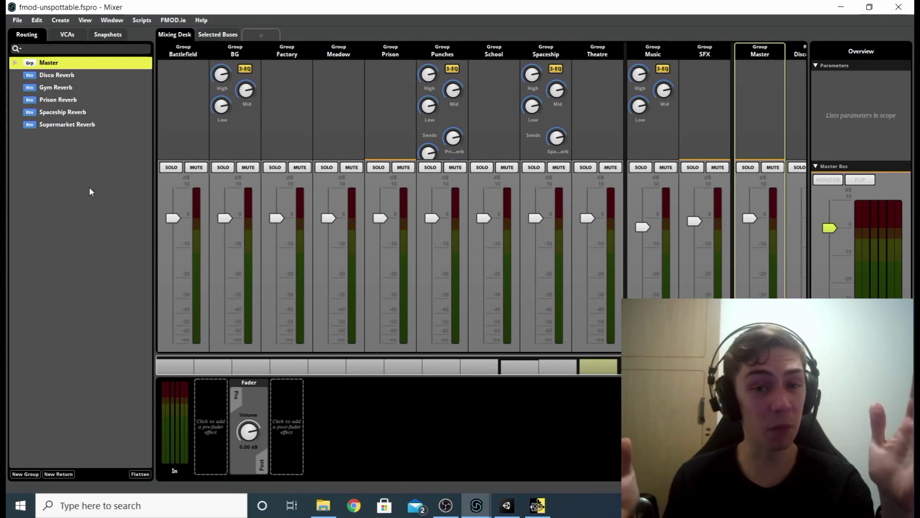
{"action": "left_click", "coordinate": [121, 24]}
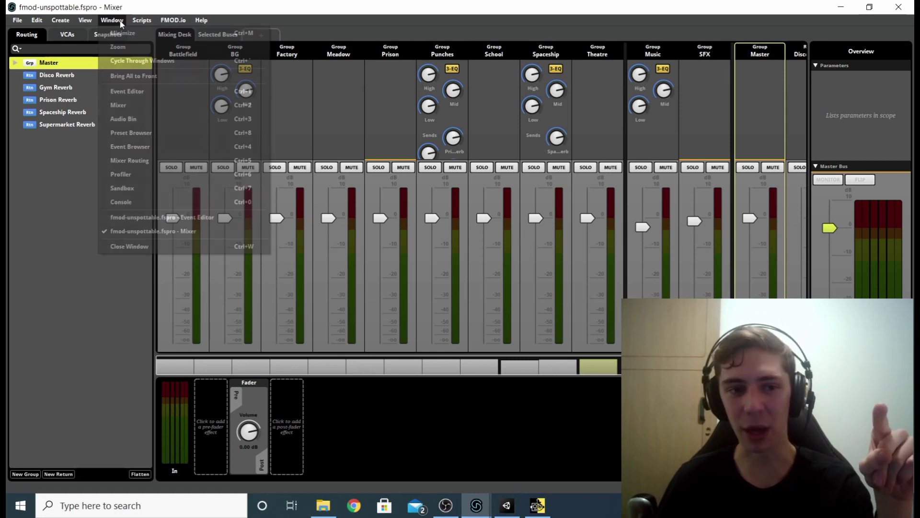
- Open a second Mixer window and look over its return buses and the list of snapshots
{"action": "left_click", "coordinate": [131, 105]}
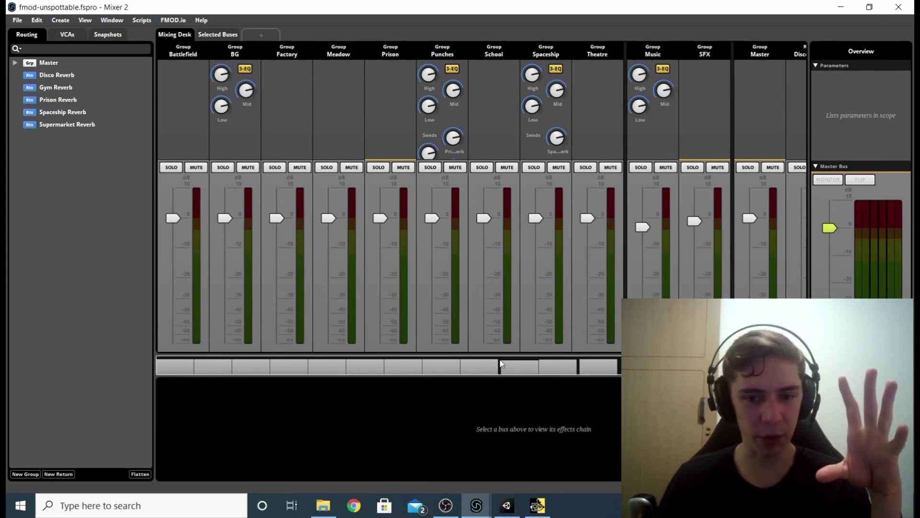
{"action": "left_click_drag", "start_coordinate": [501, 365], "coordinate": [673, 364]}
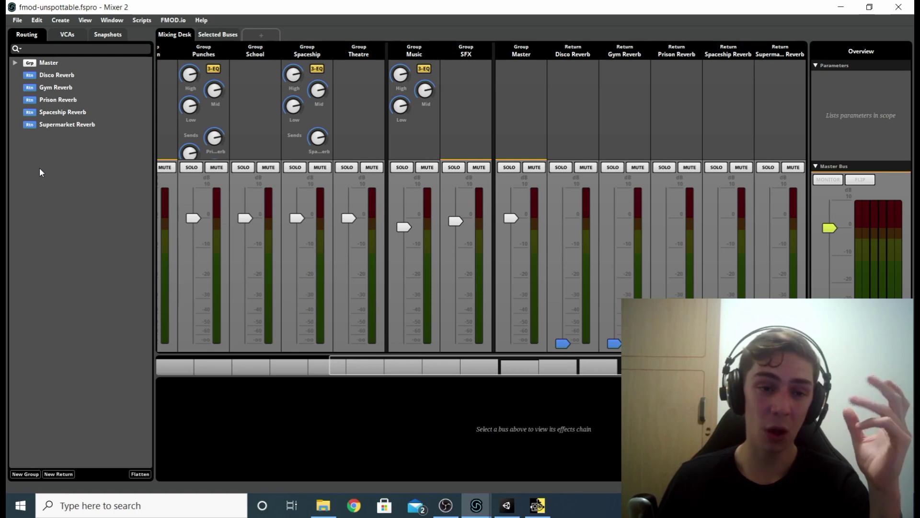
{"action": "left_click", "coordinate": [94, 34]}
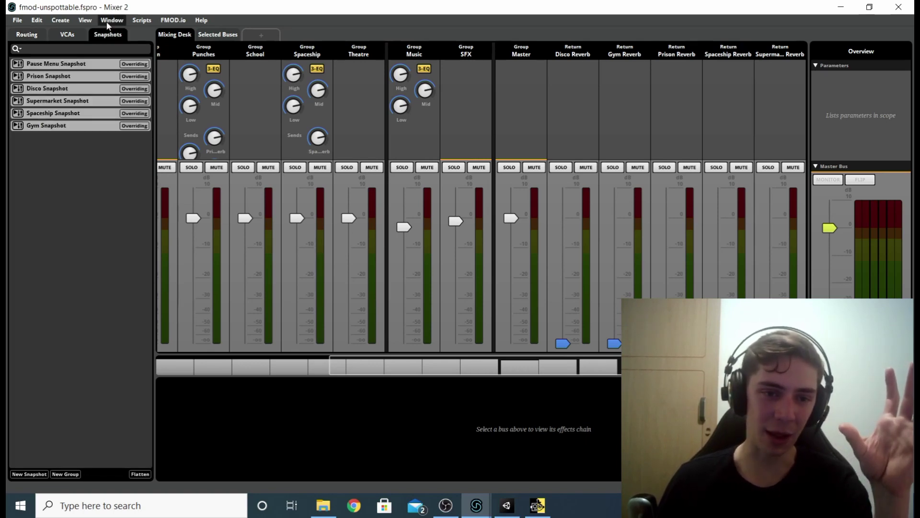
{"action": "left_click", "coordinate": [36, 33]}
{"action": "left_click", "coordinate": [112, 20]}
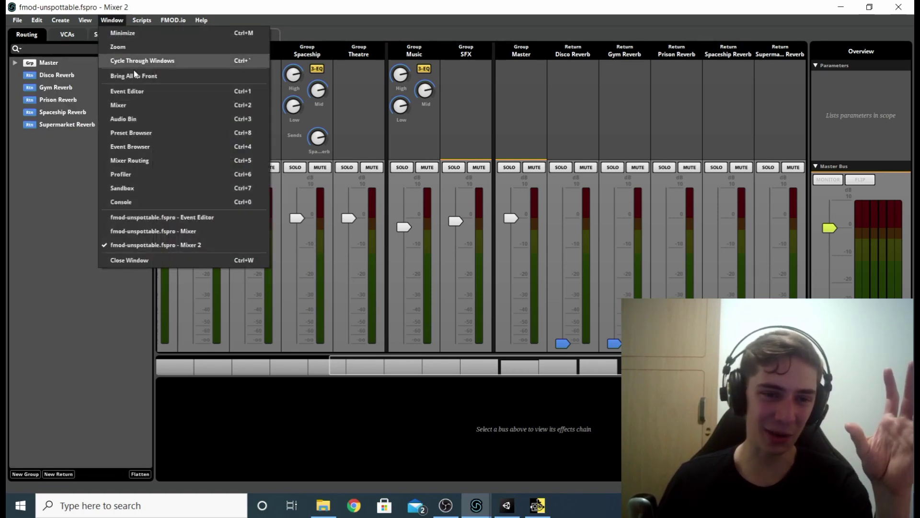
{"action": "left_click", "coordinate": [131, 146]}
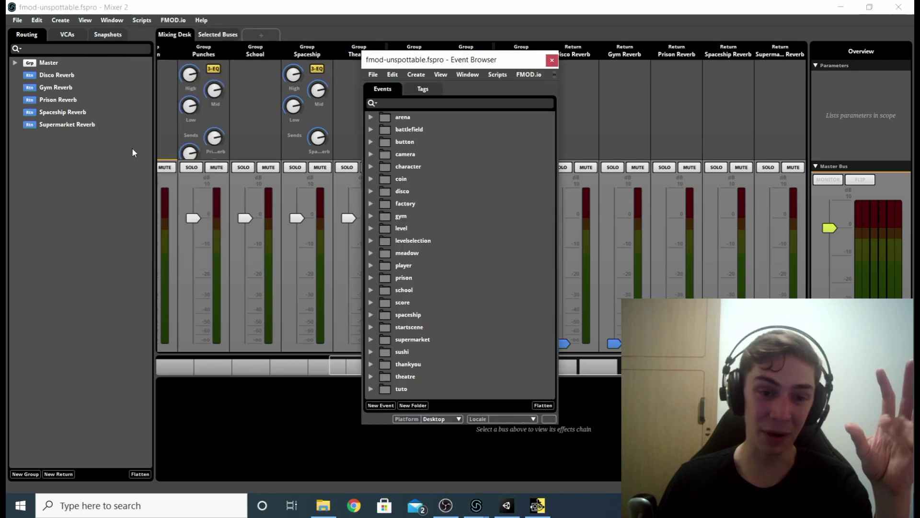
{"action": "left_click", "coordinate": [552, 60]}
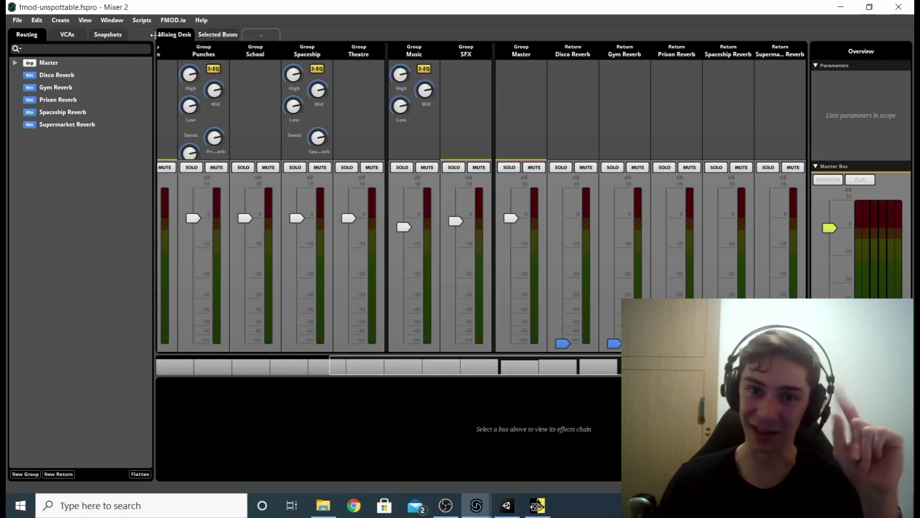
- Bring up the Event Editor window, and return to the first Mixer window
{"action": "key", "text": "ctrl+1"}
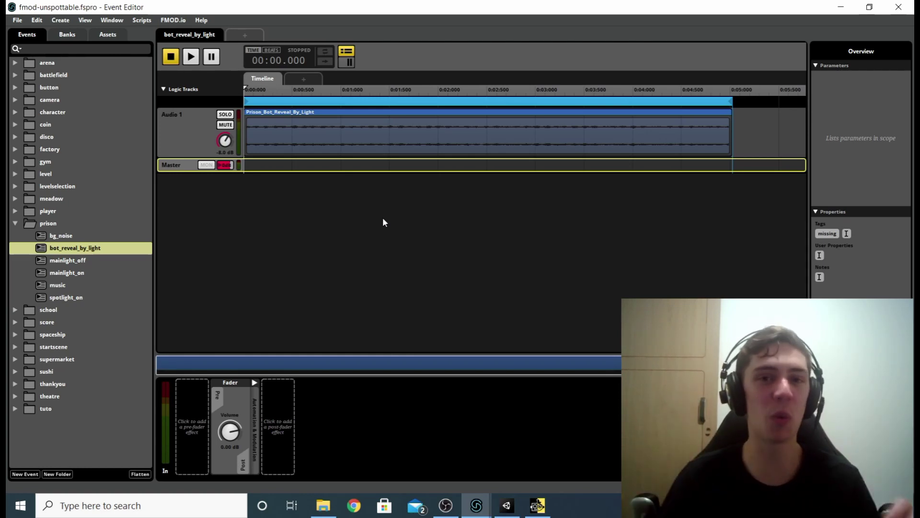
{"action": "left_click", "coordinate": [113, 21]}
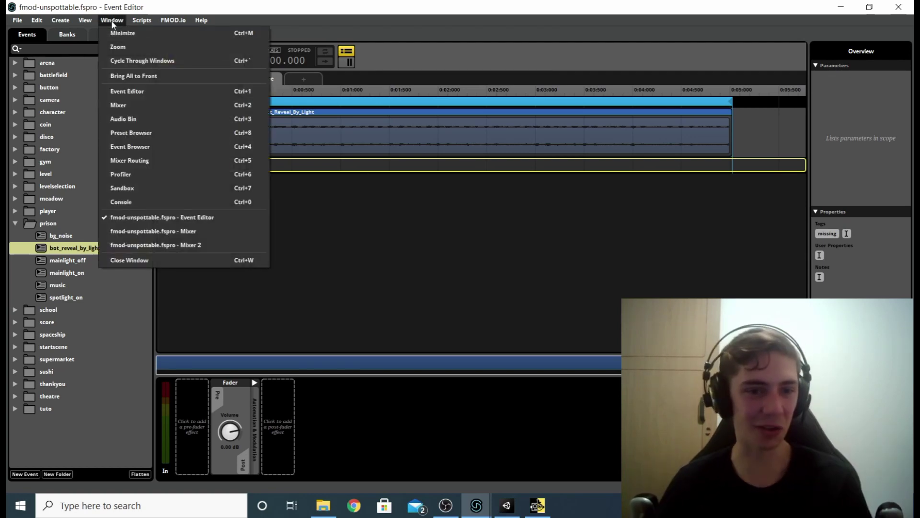
{"action": "left_click", "coordinate": [130, 103]}
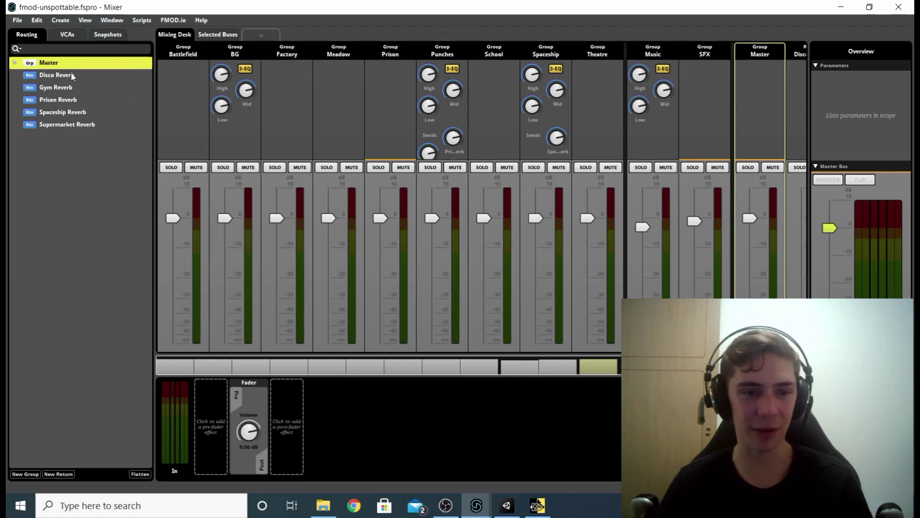
- Expand the Master group and inspect the effects chains of the Master Bus and the Master, Music and SFX groups
{"action": "left_click", "coordinate": [15, 64]}
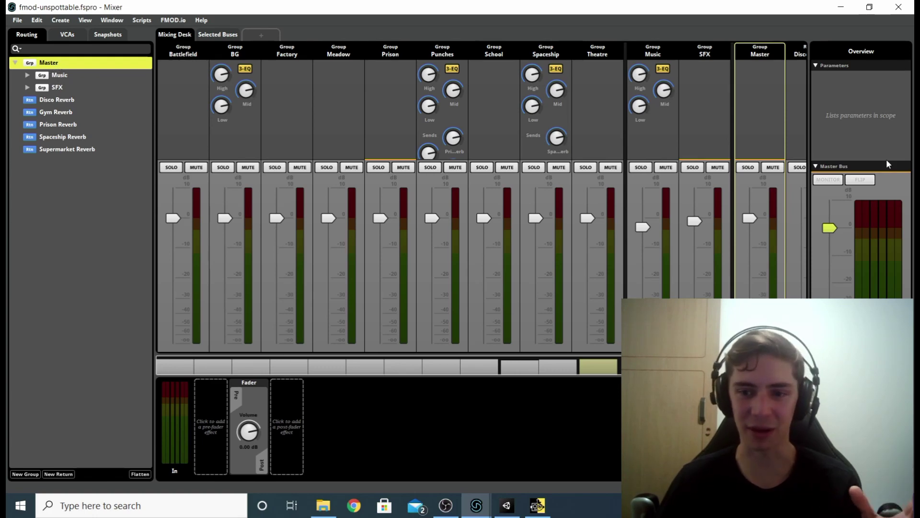
{"action": "left_click", "coordinate": [878, 191]}
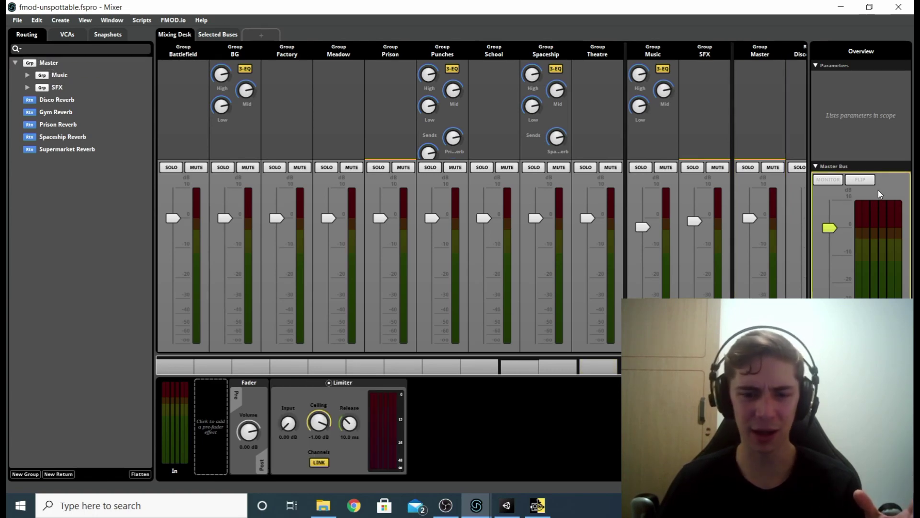
{"action": "left_click", "coordinate": [49, 62]}
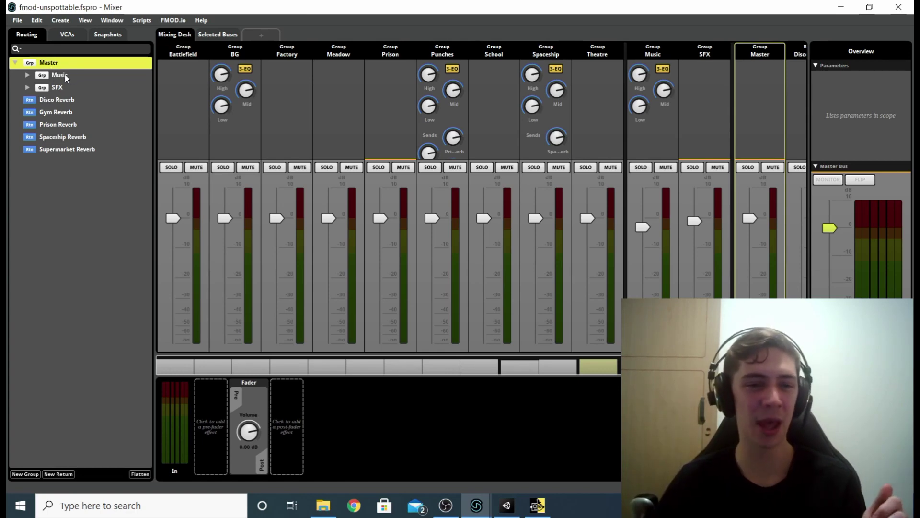
{"action": "left_click", "coordinate": [67, 76]}
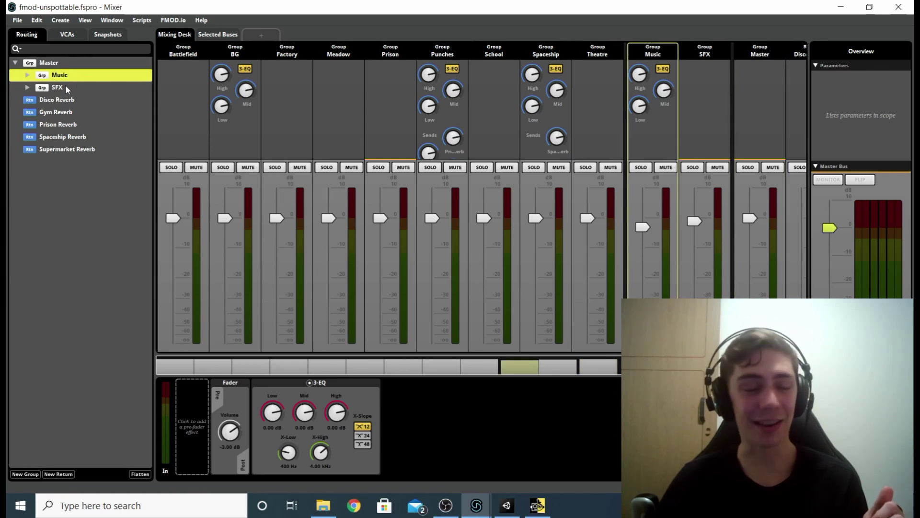
{"action": "left_click", "coordinate": [65, 85]}
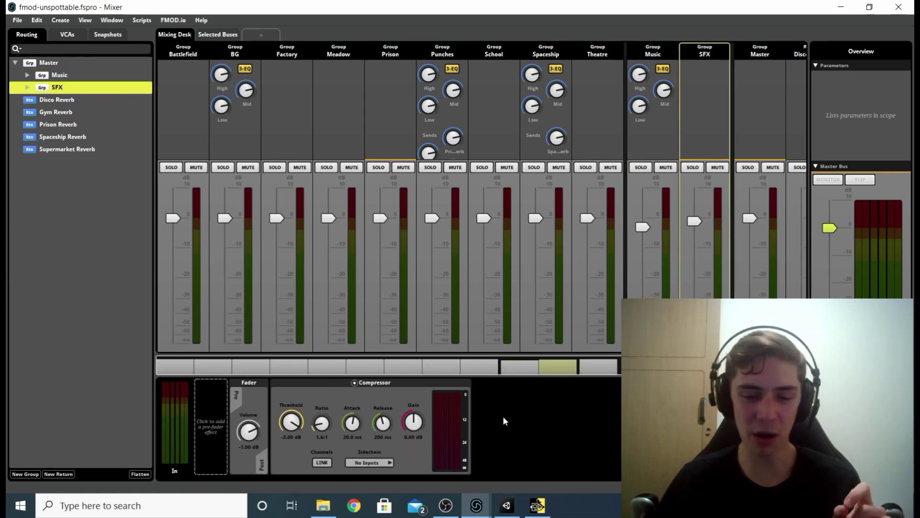
- Switch to the Unspottable game and look at its Music and Sound FX volume settings
{"action": "left_click", "coordinate": [538, 508]}
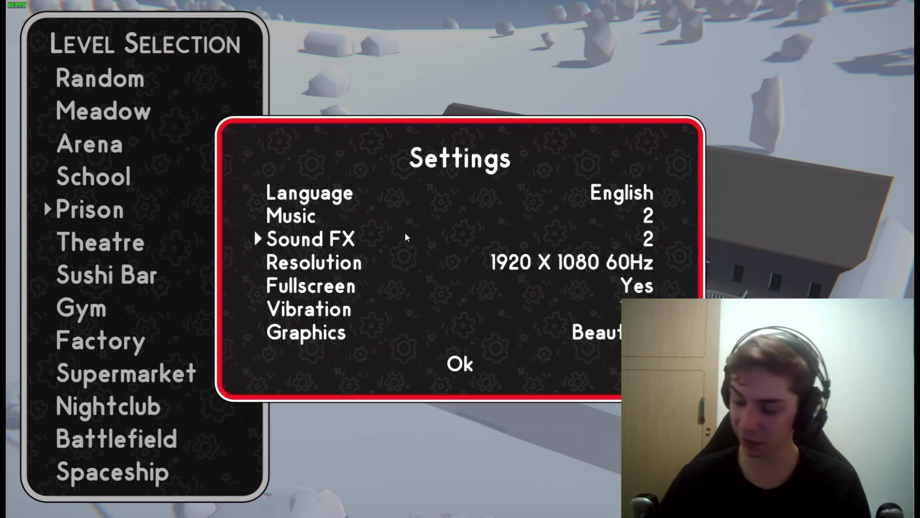
{"action": "key", "text": "Up"}
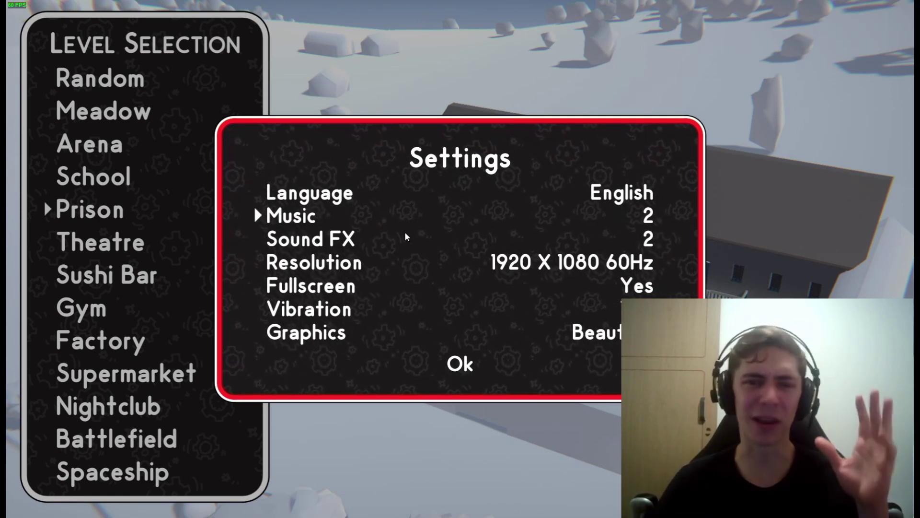
{"action": "key", "text": "Down"}
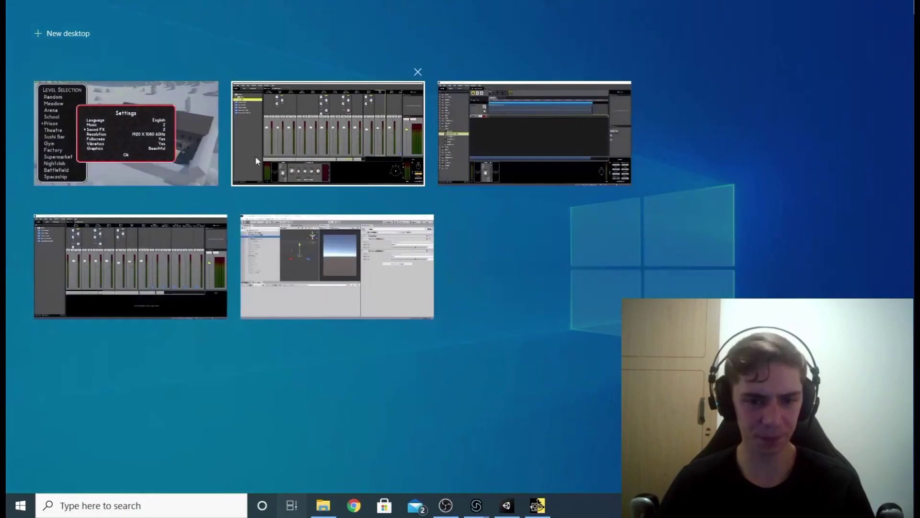
- Return to the FMOD Studio Mixer and compare the faders and effects chains of the Music and SFX groups
{"action": "left_click", "coordinate": [295, 114]}
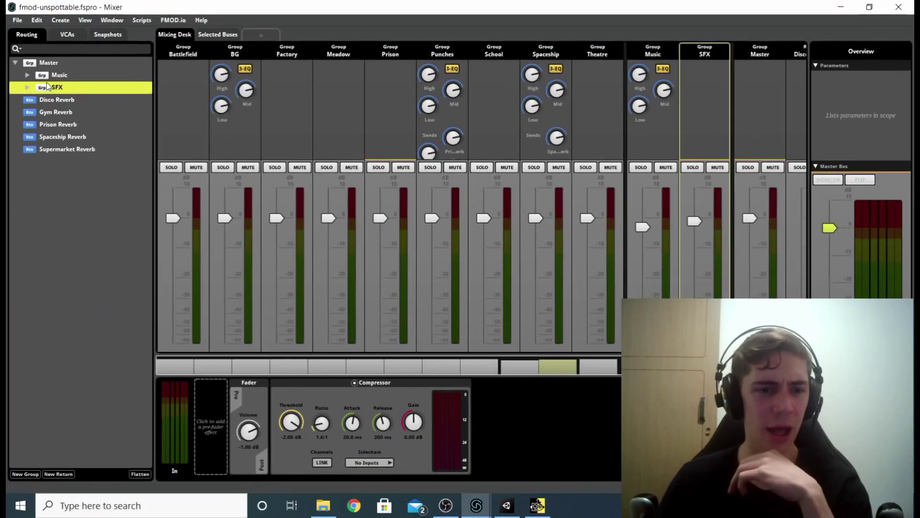
{"action": "left_click", "coordinate": [65, 78]}
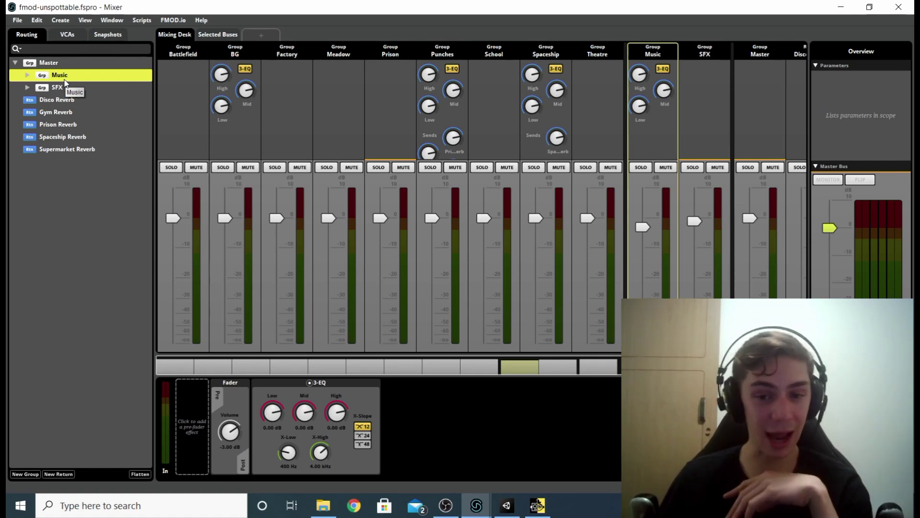
{"action": "left_click_drag", "start_coordinate": [528, 363], "coordinate": [618, 366]}
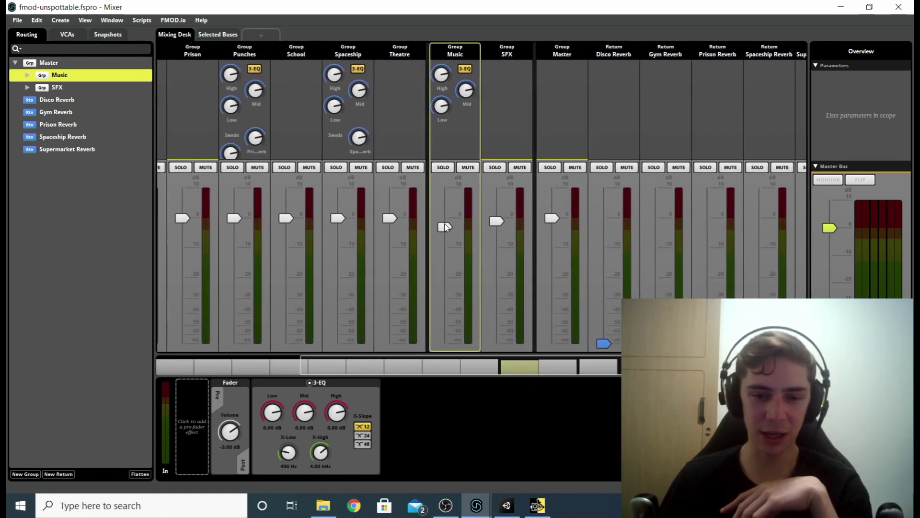
{"action": "left_click", "coordinate": [499, 183]}
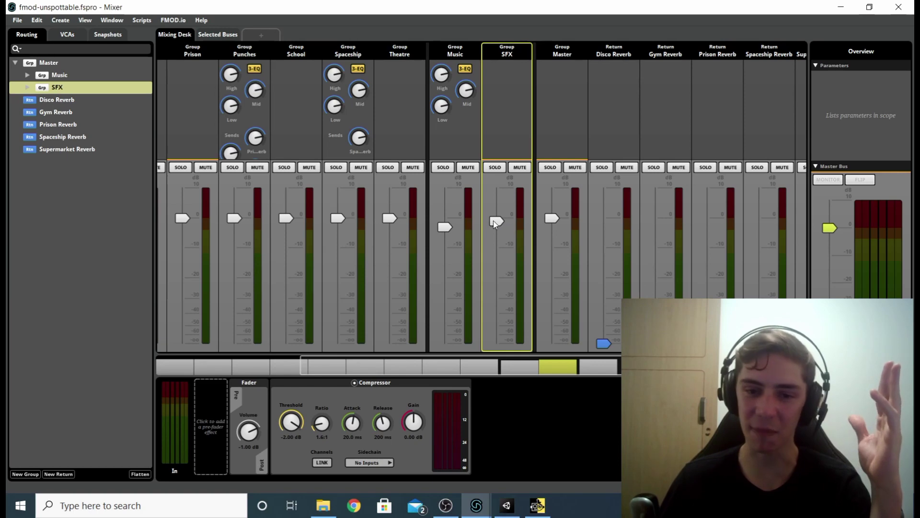
{"action": "left_click", "coordinate": [439, 200]}
{"action": "left_click", "coordinate": [503, 185]}
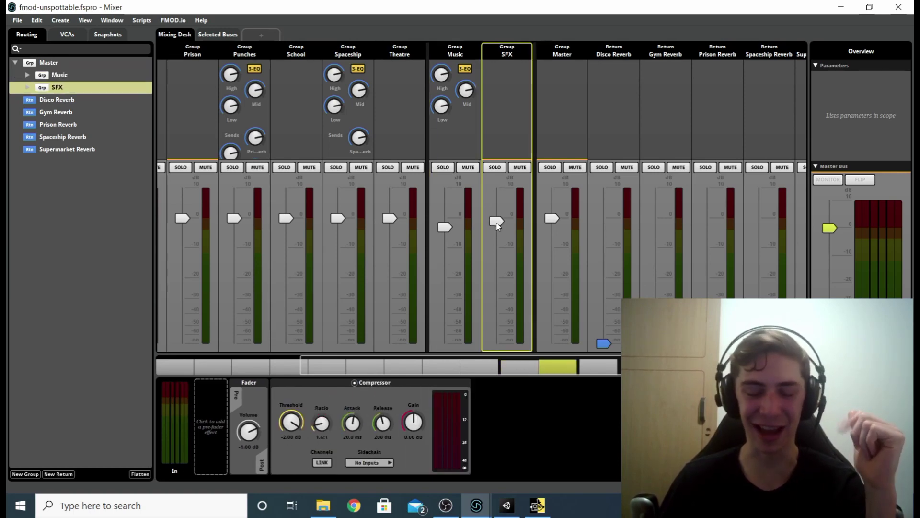
{"action": "left_click", "coordinate": [455, 207]}
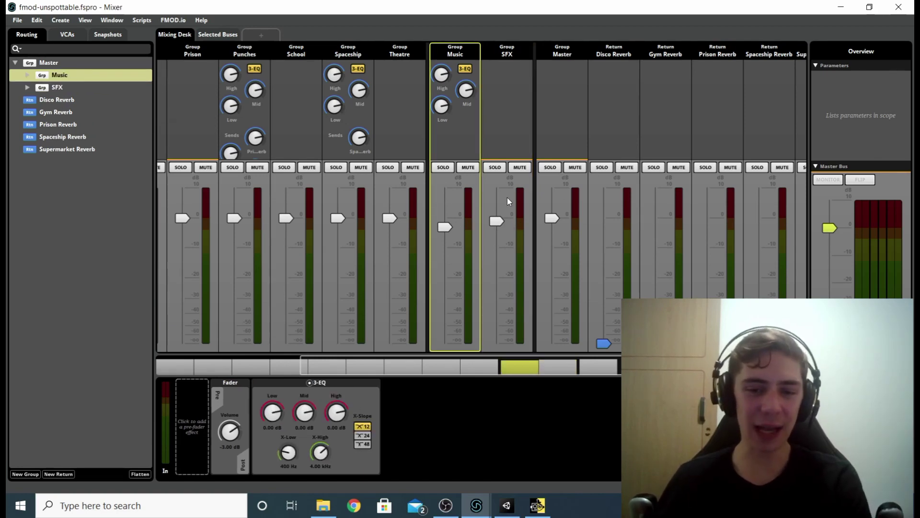
{"action": "left_click", "coordinate": [507, 197]}
{"action": "left_click", "coordinate": [474, 195]}
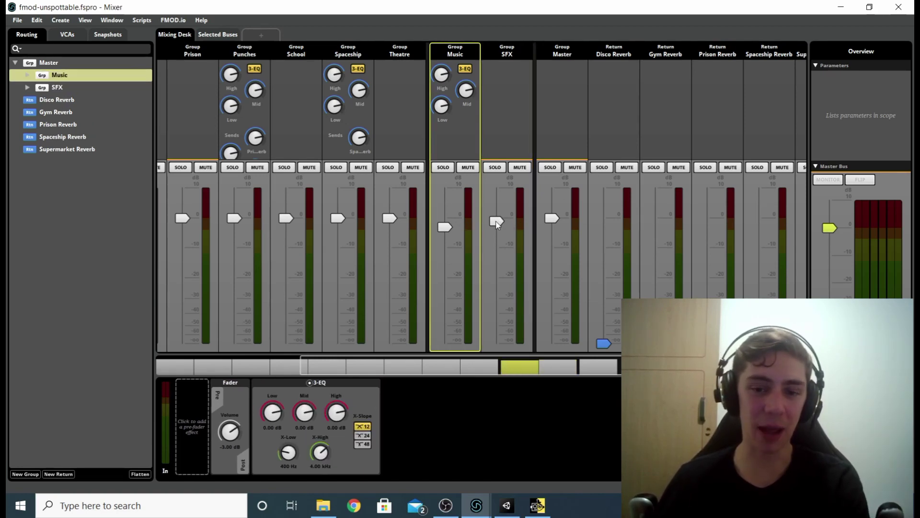
{"action": "left_click", "coordinate": [517, 187]}
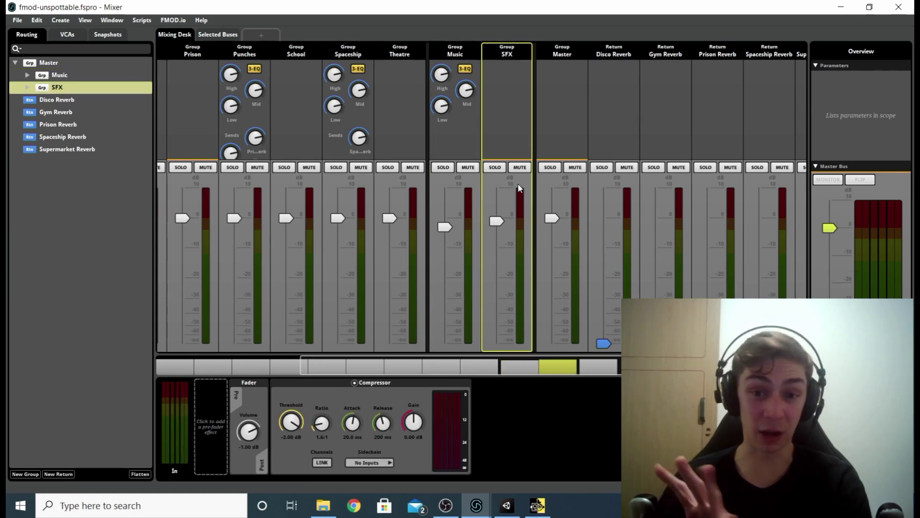
{"action": "left_click", "coordinate": [472, 191]}
{"action": "key", "text": "F7"}
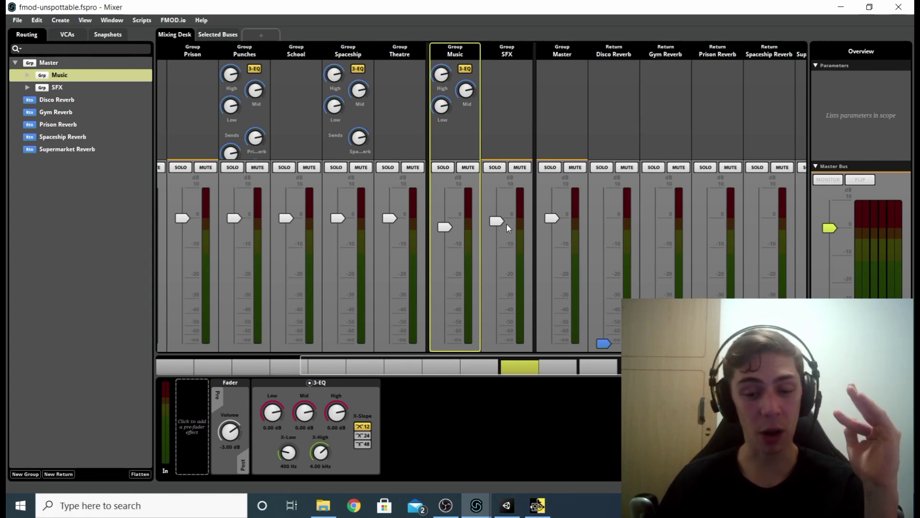
- Switch to the Unspottable game and raise the Music setting to 6
{"action": "left_click", "coordinate": [538, 505]}
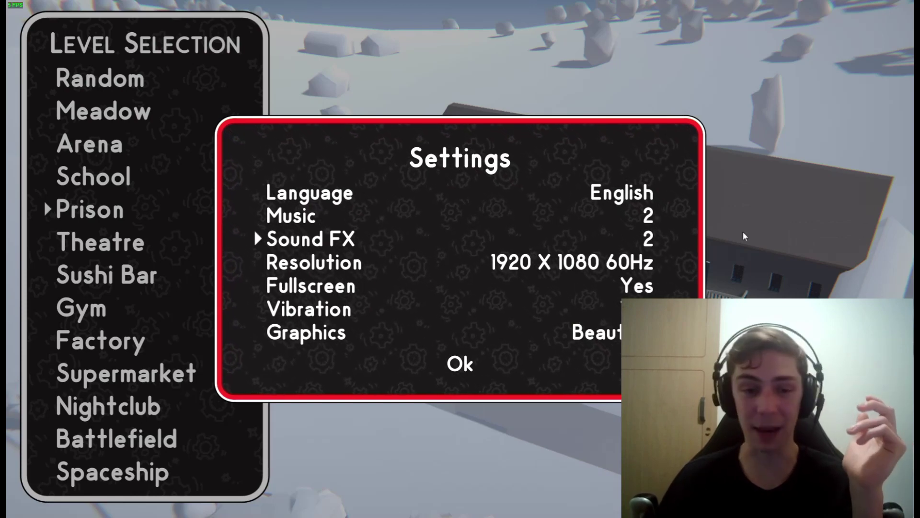
{"action": "key", "text": "Up"}
{"action": "key", "text": "Right"}
{"action": "key", "text": "Right"}
{"action": "key", "text": "Right"}
{"action": "key", "text": "Right"}
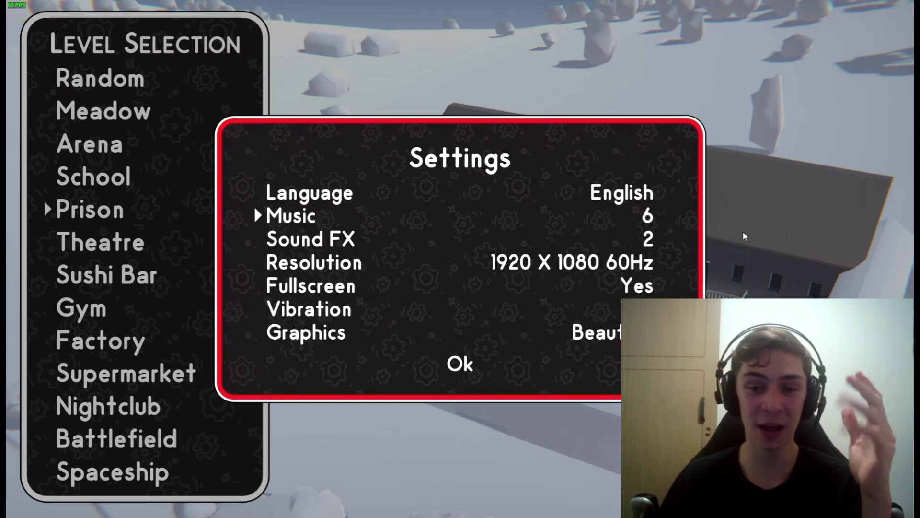
- Lower the game's Music setting back to 2
{"action": "key", "text": "Left"}
{"action": "key", "text": "Left"}
{"action": "key", "text": "Left"}
{"action": "key", "text": "Left"}
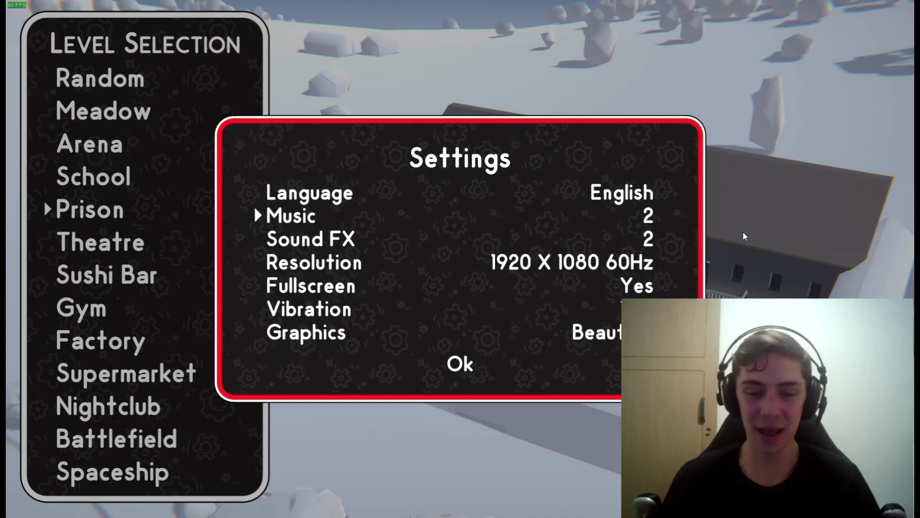
- Return to the FMOD Studio Mixer, pull the Music group's fader down to -∞ dB, and undo that change
{"action": "key", "text": "alt+Tab"}
{"action": "key", "text": "super+Tab"}
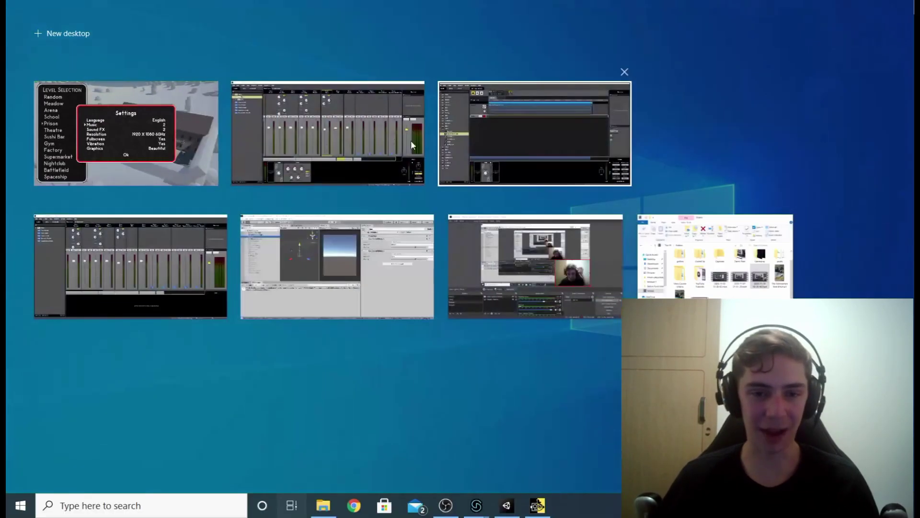
{"action": "left_click", "coordinate": [366, 139]}
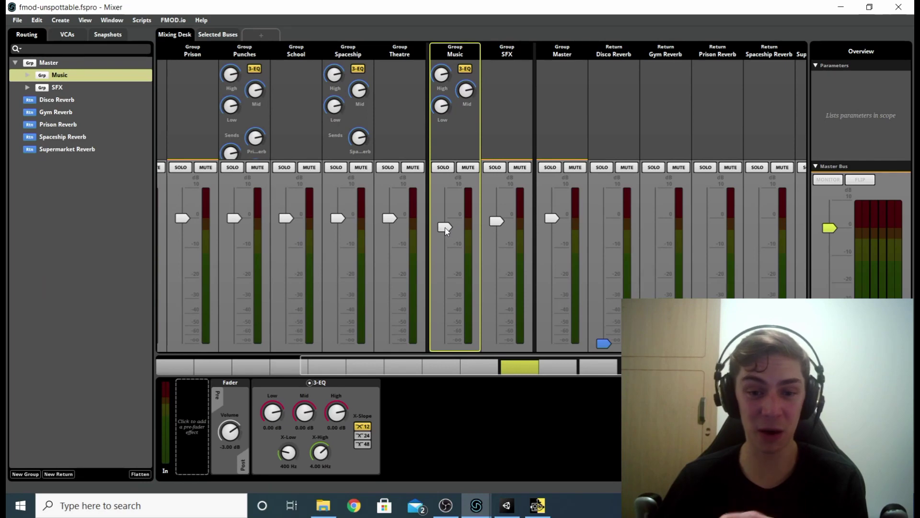
{"action": "left_click_drag", "start_coordinate": [445, 227], "coordinate": [445, 344]}
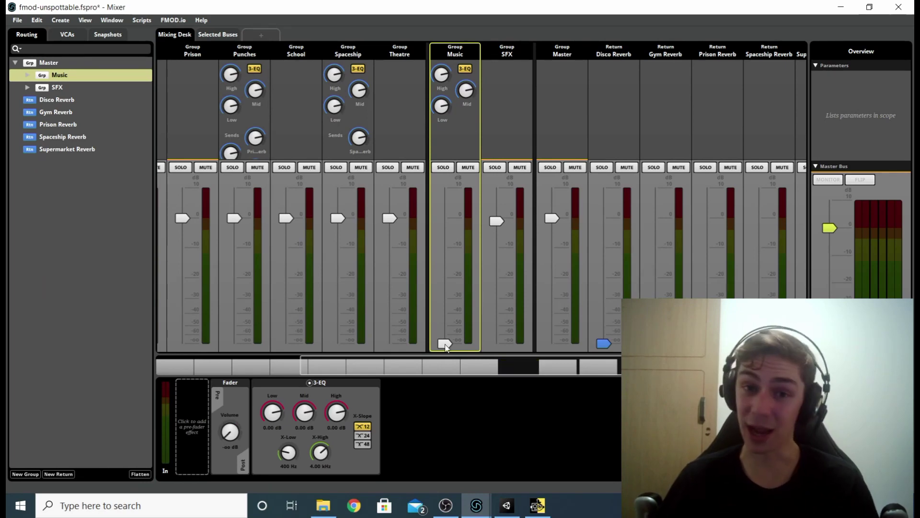
{"action": "key", "text": "ctrl+z"}
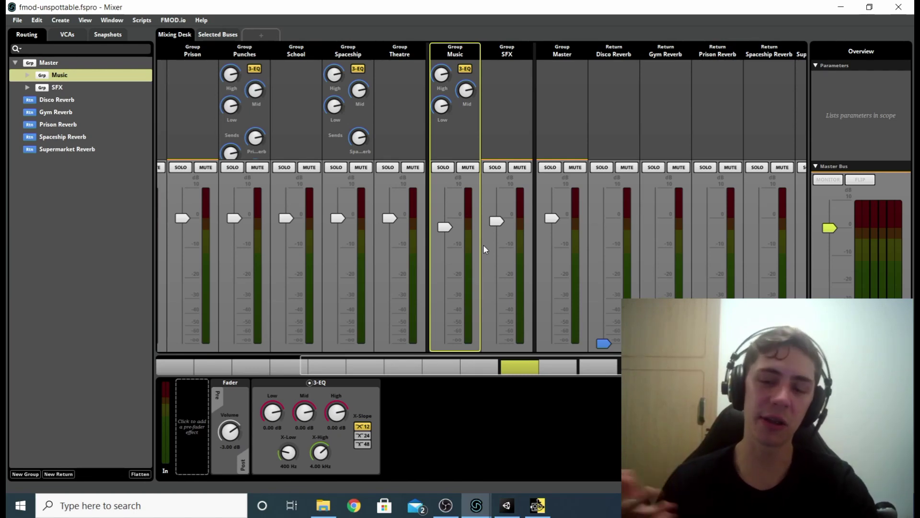
- Inspect the SFX group's volume and Compressor, and the Music group's volume and 3-EQ
{"action": "left_click", "coordinate": [499, 181]}
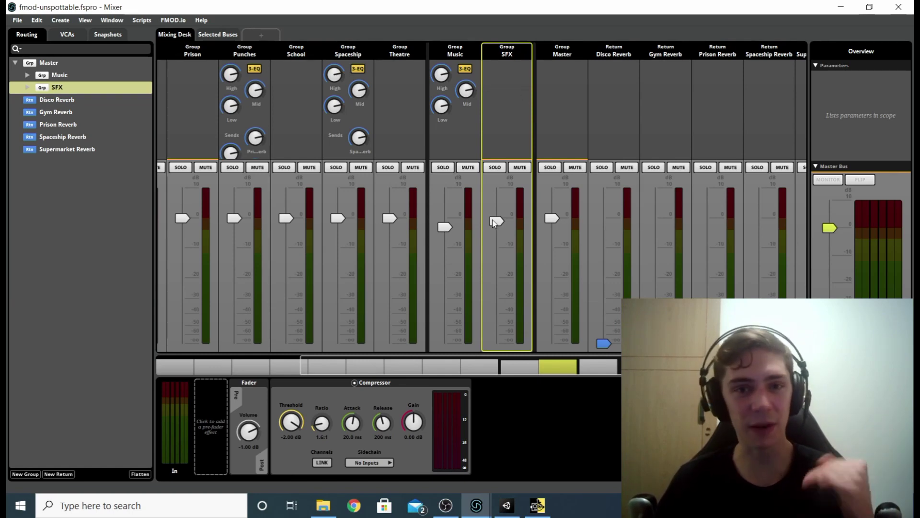
{"action": "left_click", "coordinate": [457, 227]}
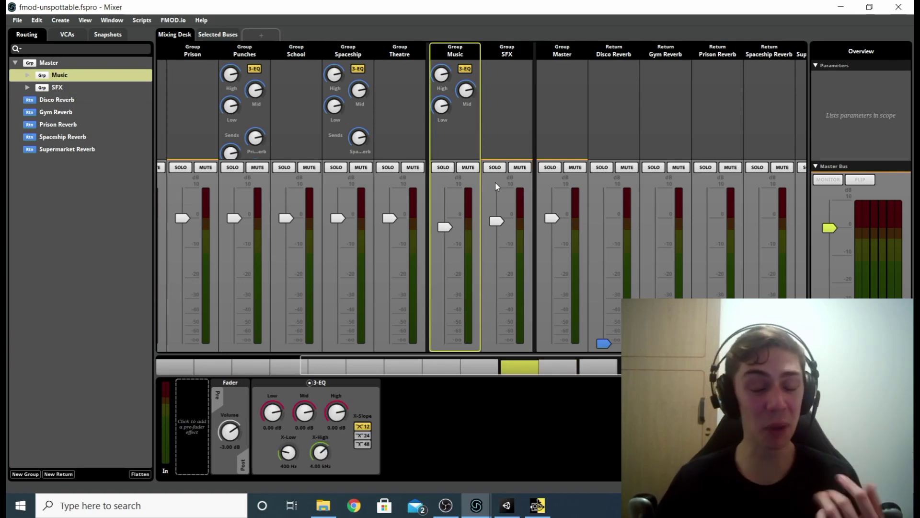
- Lower the SFX group's fader to -17.5 dB and undo that change
{"action": "left_click", "coordinate": [502, 222]}
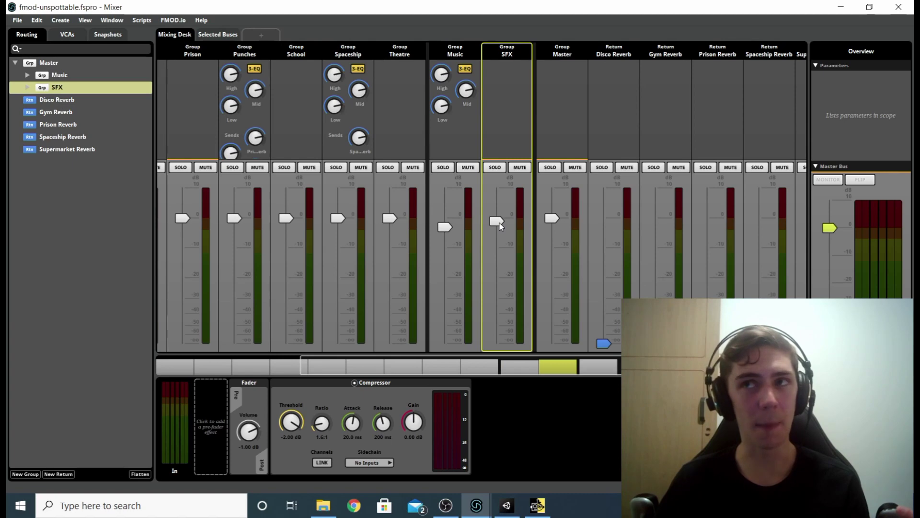
{"action": "left_click_drag", "start_coordinate": [498, 223], "coordinate": [499, 270]}
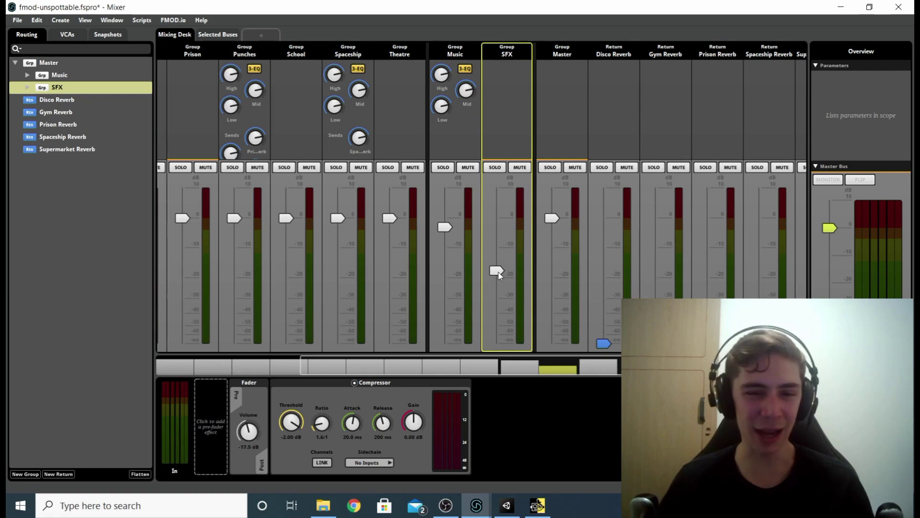
{"action": "key", "text": "ctrl+z"}
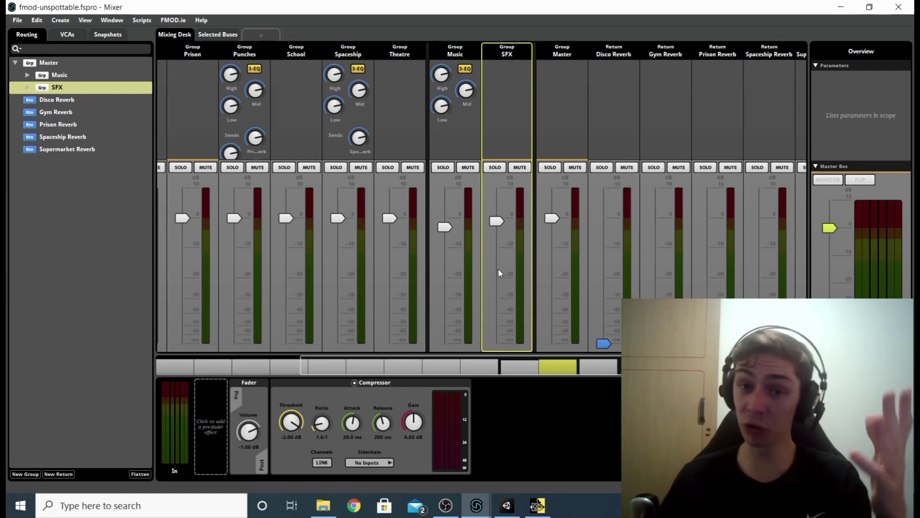
- Switch to the Unspottable game and raise its Music setting to 7
{"action": "mouse_move", "coordinate": [532, 502]}
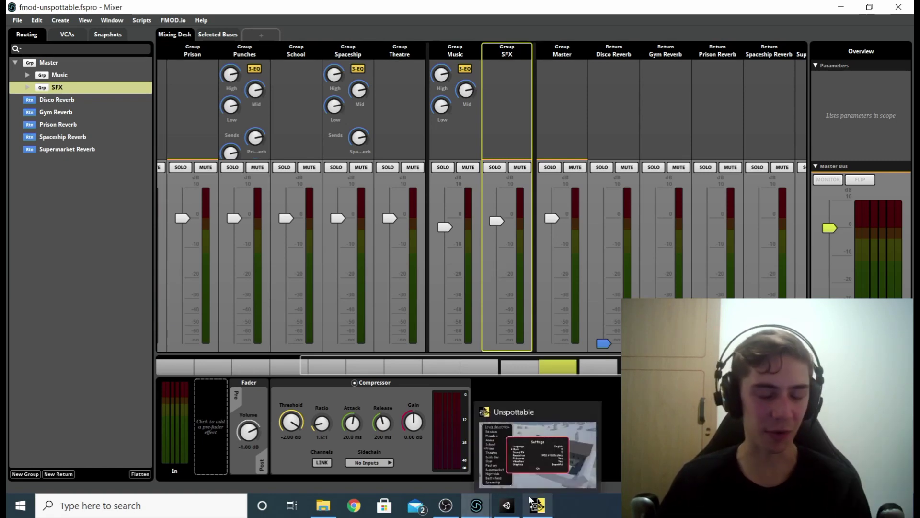
{"action": "left_click", "coordinate": [538, 504]}
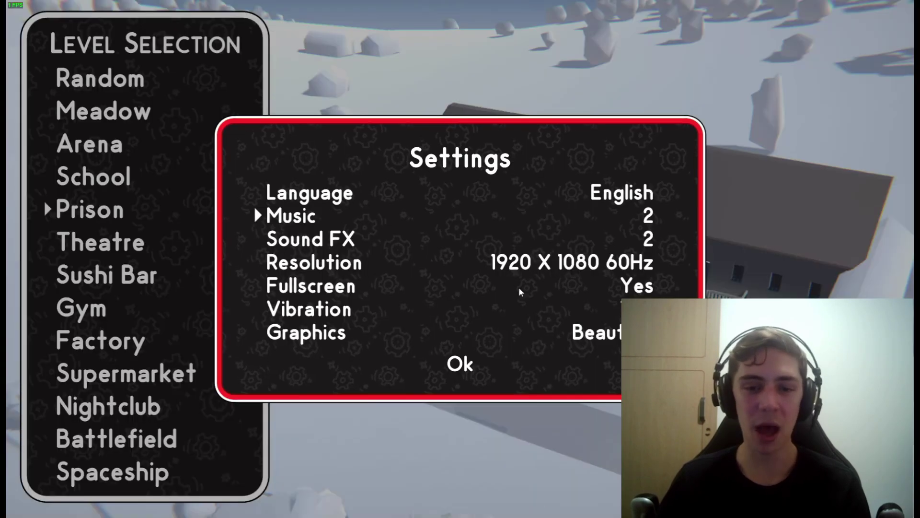
{"action": "left_click", "coordinate": [652, 220]}
{"action": "left_click", "coordinate": [652, 220]}
{"action": "left_click", "coordinate": [652, 219]}
{"action": "left_click", "coordinate": [652, 220]}
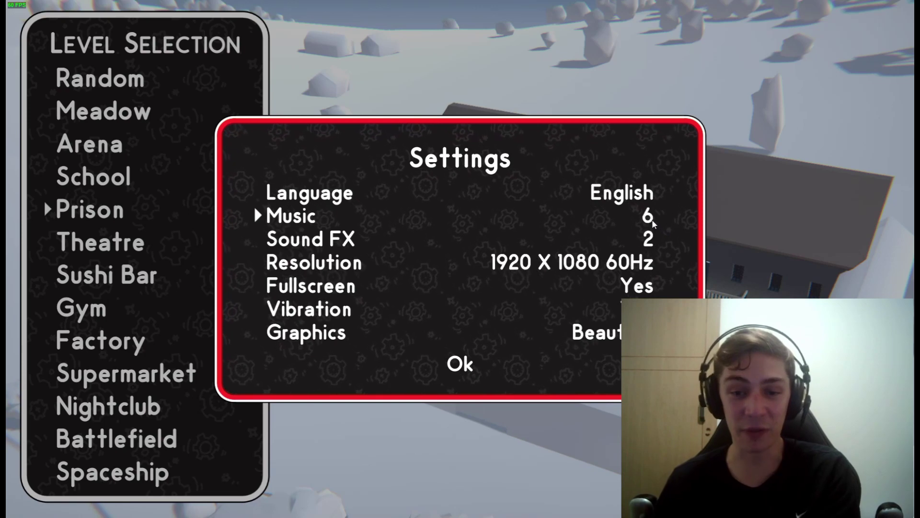
{"action": "left_click", "coordinate": [651, 219]}
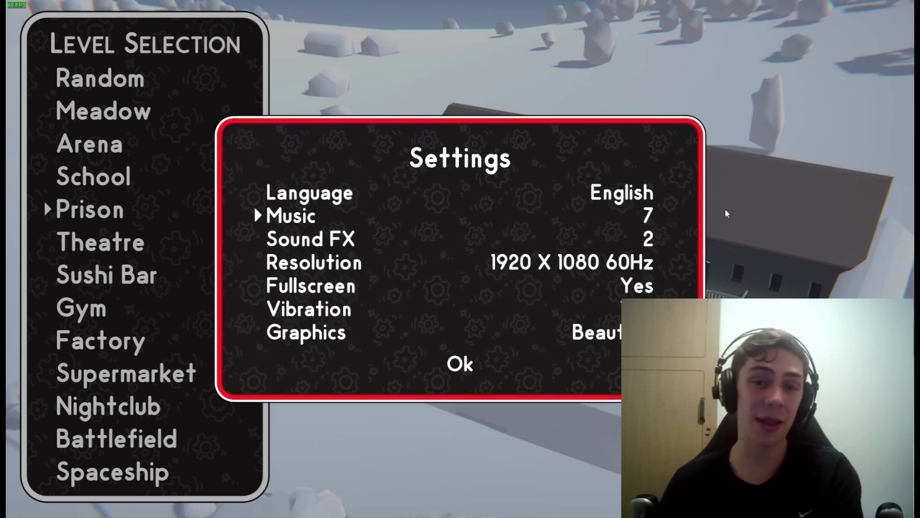
- Lower the game's Music setting to 0 and bring it back up to 2
{"action": "key", "text": "Left"}
{"action": "key", "text": "Left"}
{"action": "key", "text": "Left"}
{"action": "key", "text": "Left"}
{"action": "key", "text": "Left"}
{"action": "key", "text": "Left"}
{"action": "key", "text": "Left"}
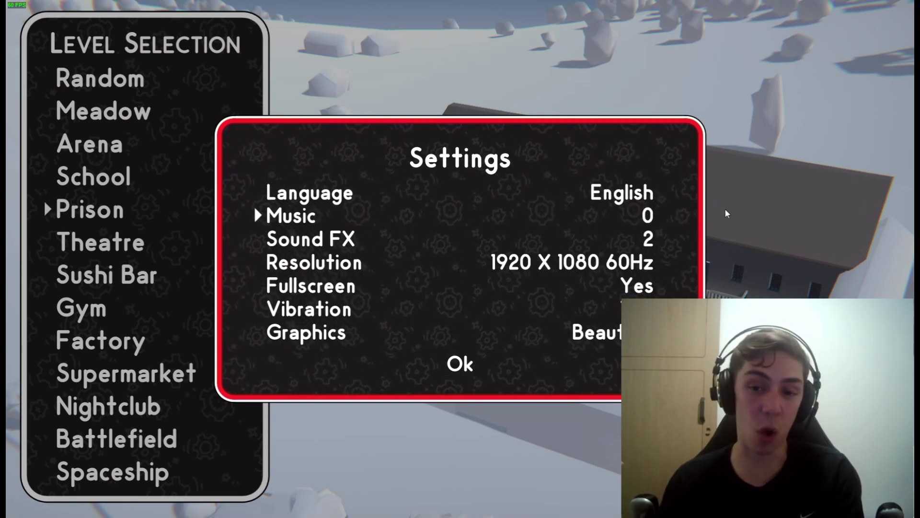
{"action": "key", "text": "Right"}
{"action": "key", "text": "Right"}
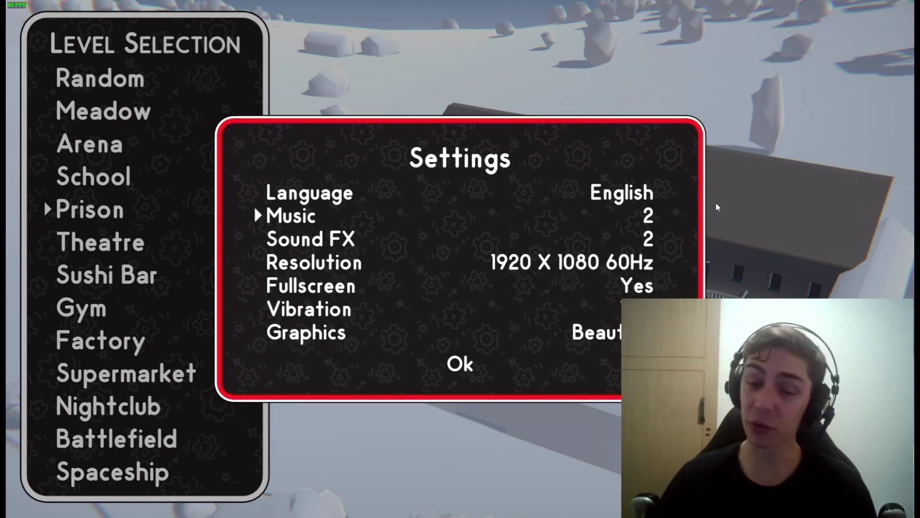
- Revisit the FMOD Studio Mixer, switch to Unity and set the Music bus volume to 10
{"action": "key", "text": "super+Tab"}
{"action": "left_click", "coordinate": [335, 127]}
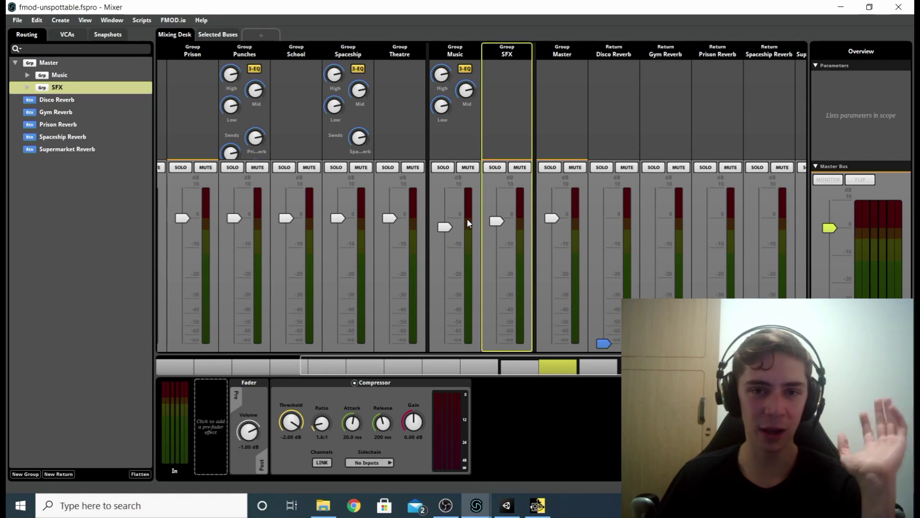
{"action": "left_click", "coordinate": [508, 505]}
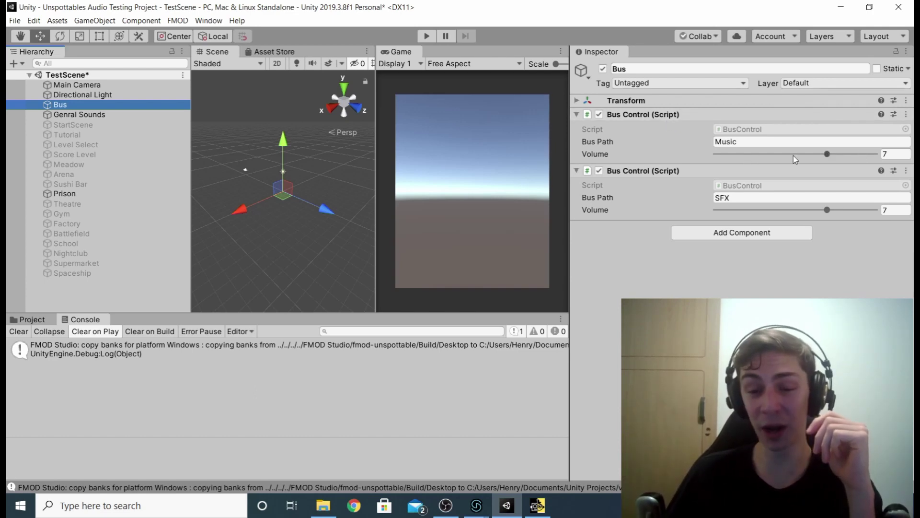
{"action": "left_click_drag", "start_coordinate": [827, 154], "coordinate": [891, 159]}
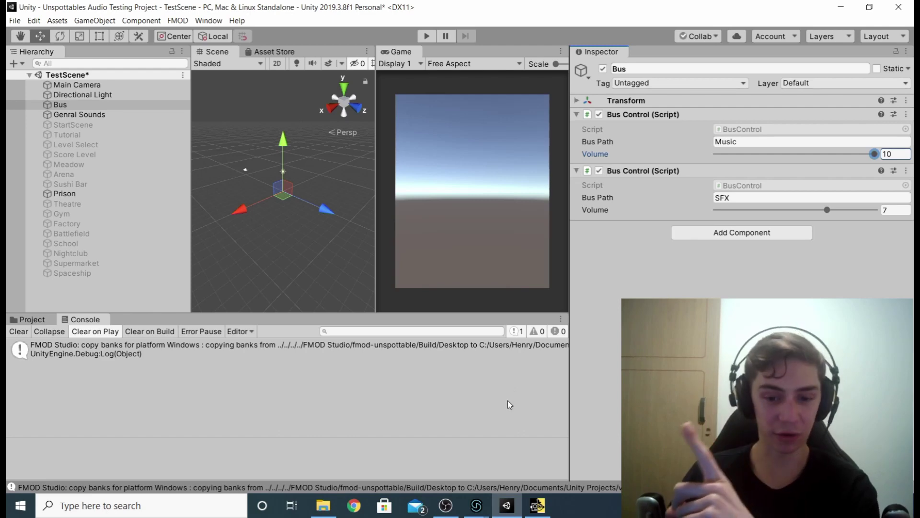
- Select the Music group in the FMOD Studio Mixer, and set the Music bus volume in Unity to about 5.14
{"action": "mouse_move", "coordinate": [475, 508]}
{"action": "left_click", "coordinate": [481, 471]}
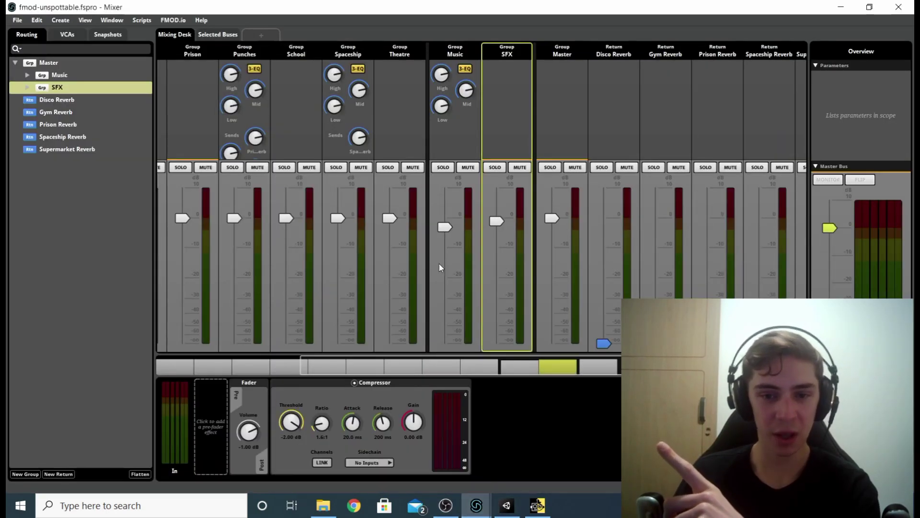
{"action": "left_click", "coordinate": [464, 193]}
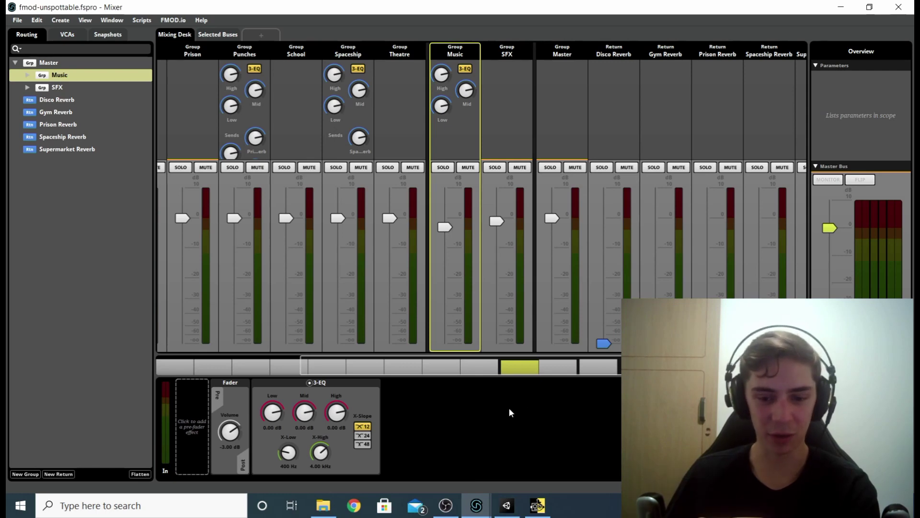
{"action": "left_click", "coordinate": [508, 512]}
{"action": "left_click_drag", "start_coordinate": [874, 154], "coordinate": [799, 158]}
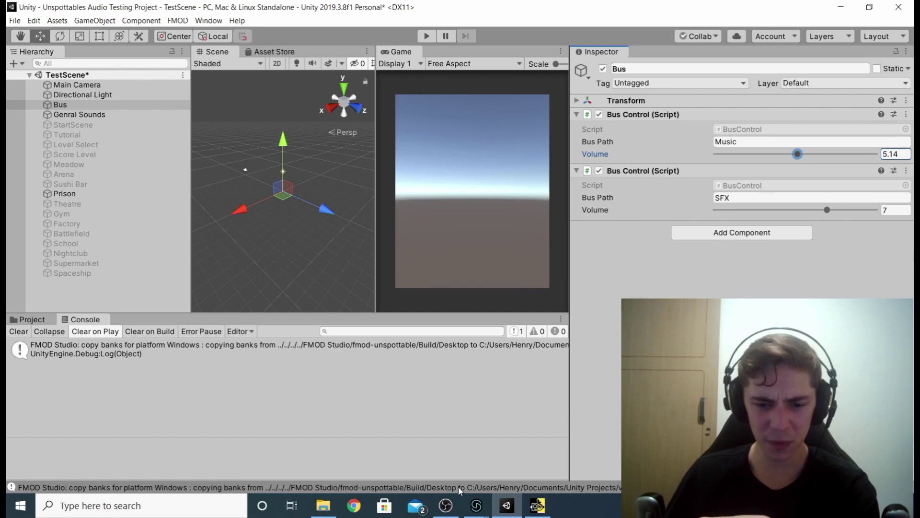
- Return to the FMOD Studio Mixer and slightly nudge the Music group's volume fader
{"action": "mouse_move", "coordinate": [476, 505]}
{"action": "left_click", "coordinate": [534, 461]}
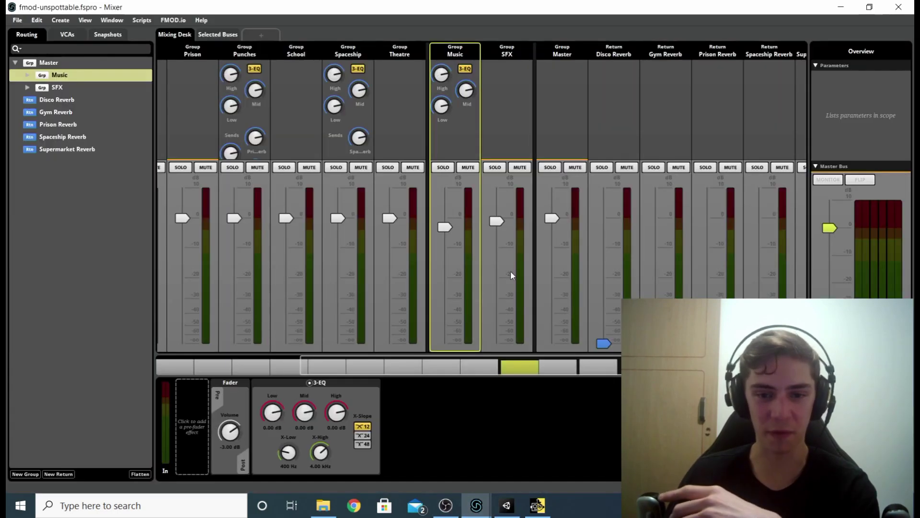
{"action": "mouse_move", "coordinate": [445, 226]}
{"action": "left_mouse_down"}
{"action": "mouse_move", "coordinate": [445, 344]}
{"action": "mouse_move", "coordinate": [445, 227]}
{"action": "left_mouse_up"}
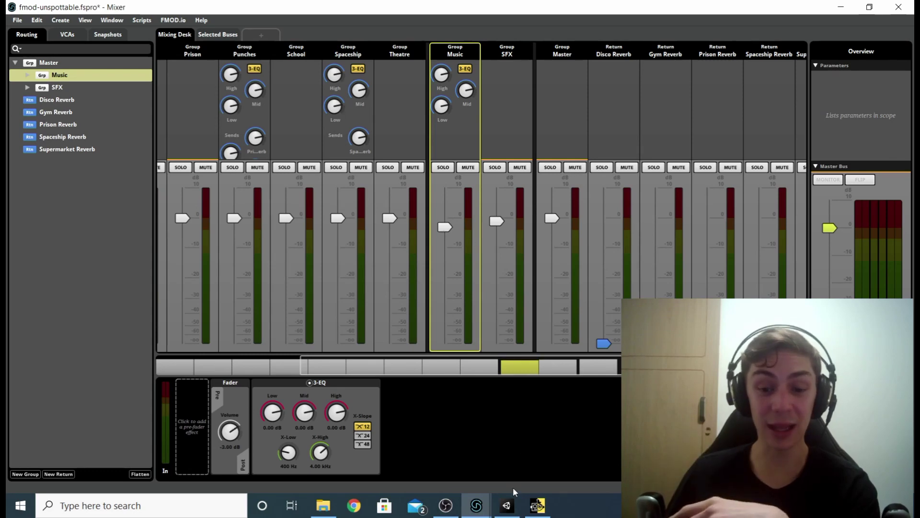
- Switch to Unity, raise the Music bus volume to 10 and lower it again
{"action": "left_click", "coordinate": [507, 505]}
{"action": "left_click_drag", "start_coordinate": [800, 154], "coordinate": [874, 153]}
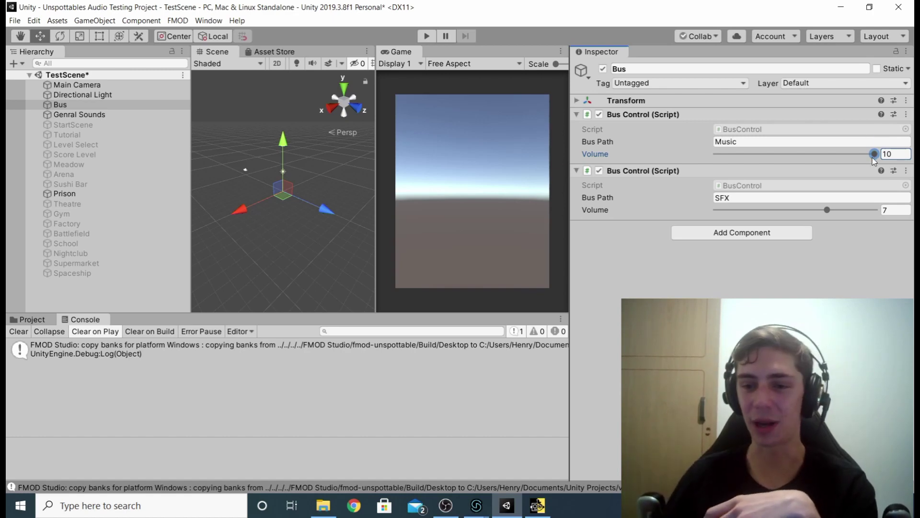
{"action": "left_click_drag", "start_coordinate": [875, 154], "coordinate": [822, 154]}
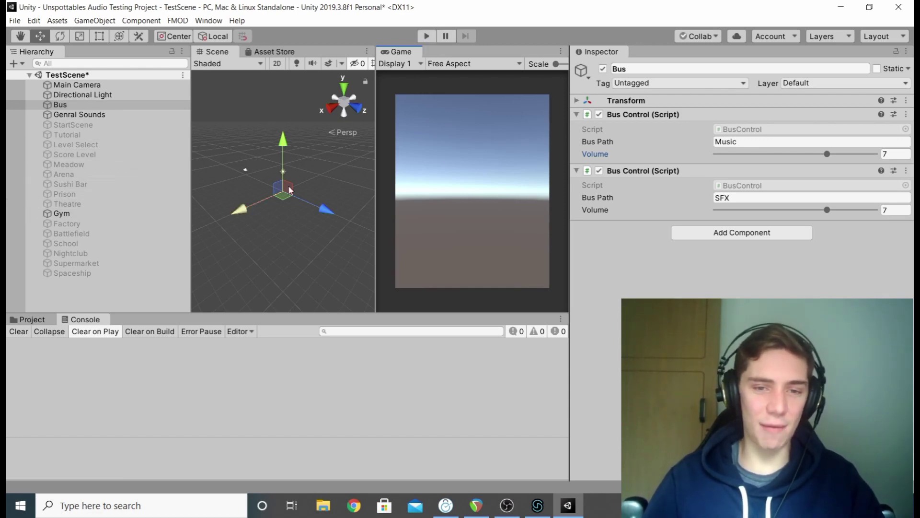
- Run the test scene with the SFX bus volume lowered to 2.84, and restore that volume to 7
{"action": "left_click", "coordinate": [426, 36]}
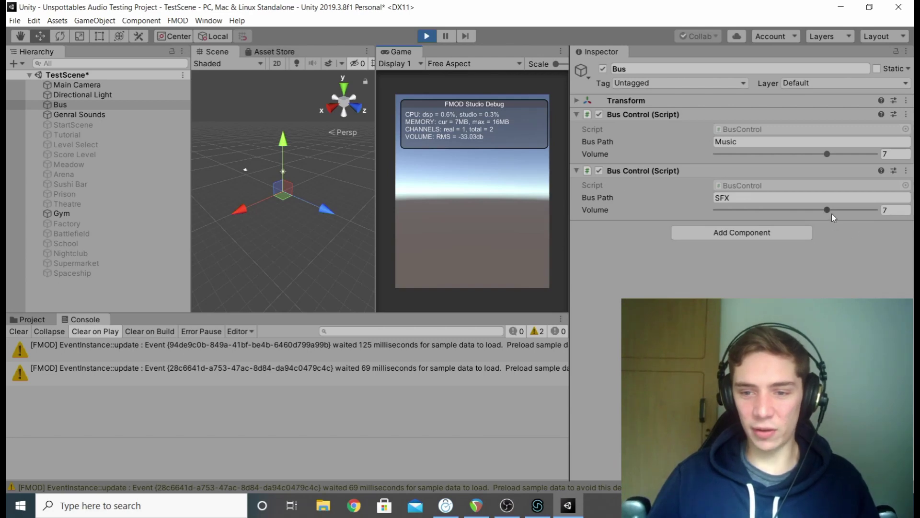
{"action": "left_click_drag", "start_coordinate": [832, 214], "coordinate": [763, 212]}
{"action": "left_click", "coordinate": [486, 188]}
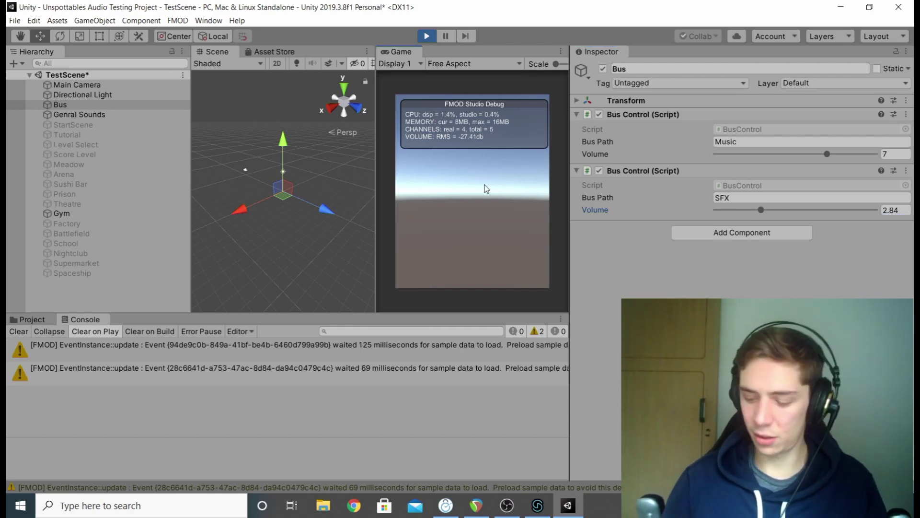
{"action": "left_click", "coordinate": [901, 209]}
{"action": "type", "text": "7"}
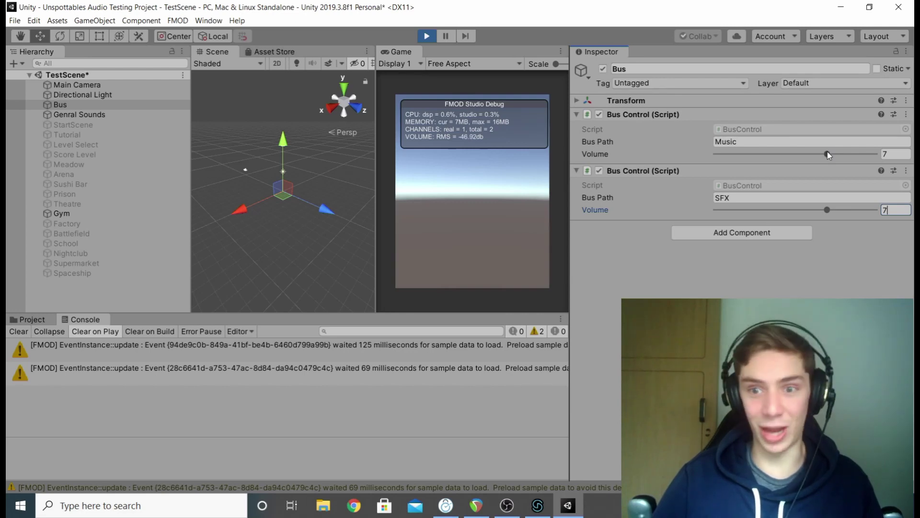
- Test the running scene with the Music bus volume lowered to 0.77, and stop playback
{"action": "left_click_drag", "start_coordinate": [829, 155], "coordinate": [729, 156]}
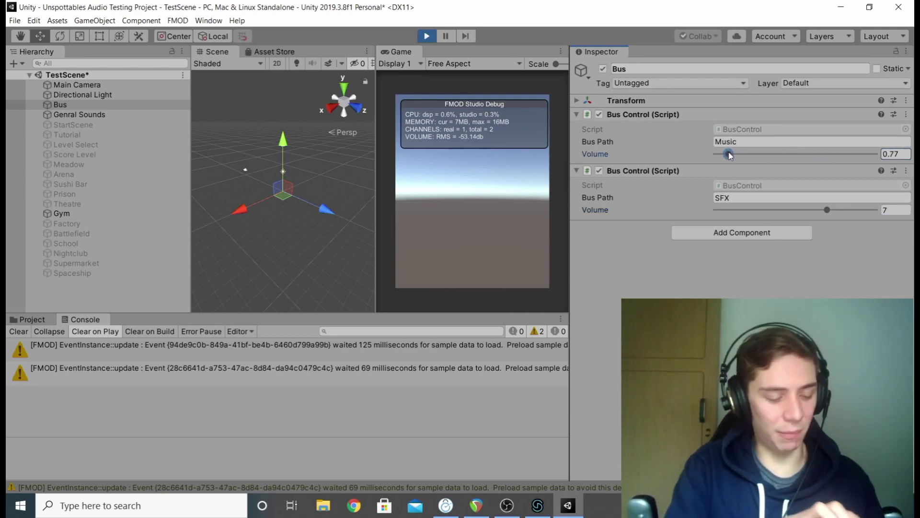
{"action": "key", "text": "q"}
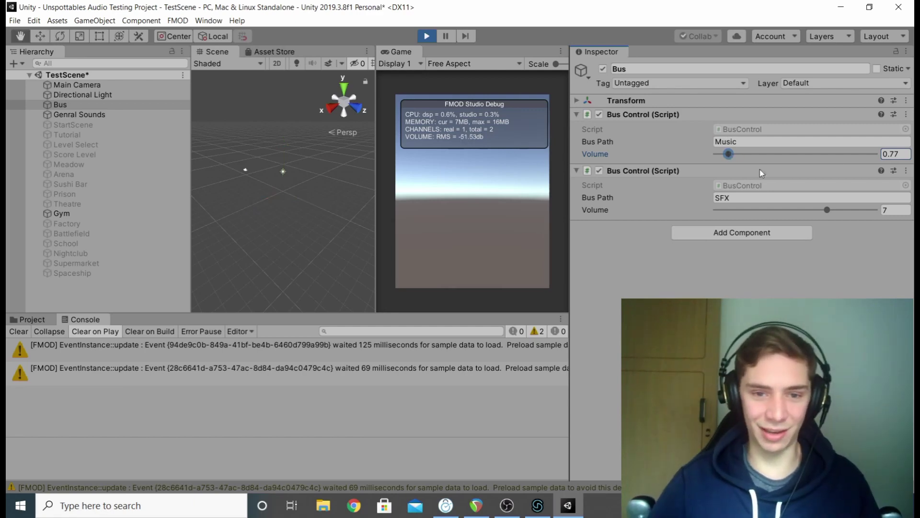
{"action": "left_click", "coordinate": [477, 184]}
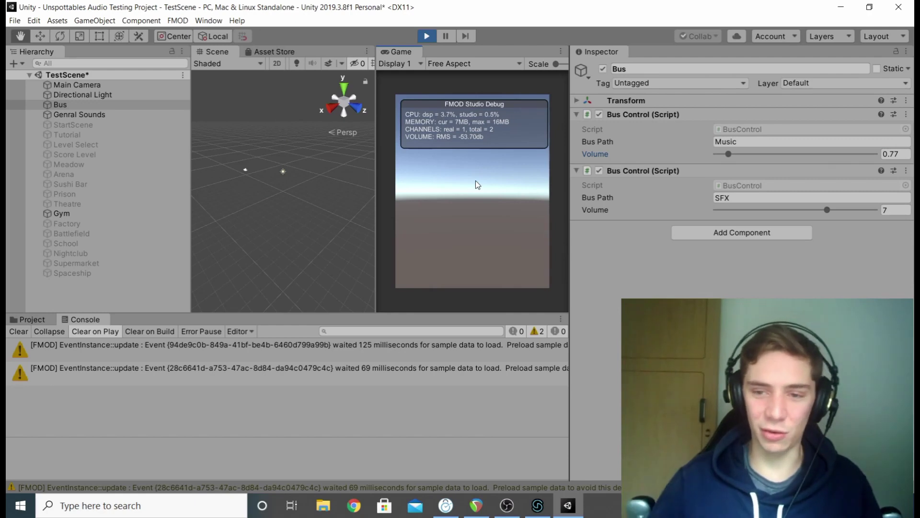
{"action": "left_click", "coordinate": [433, 38]}
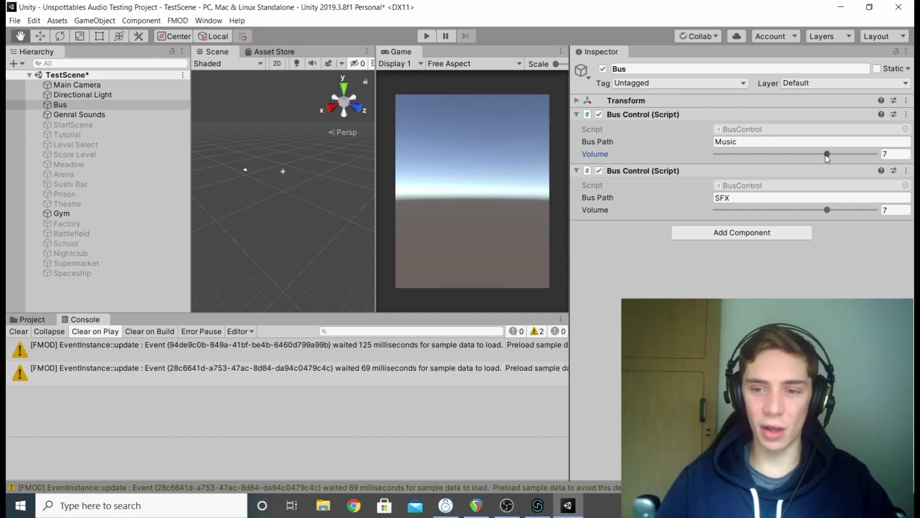
- Set the Music bus volume to about 5.95 and the SFX bus volume to about 5.99
{"action": "left_click_drag", "start_coordinate": [827, 154], "coordinate": [814, 154]}
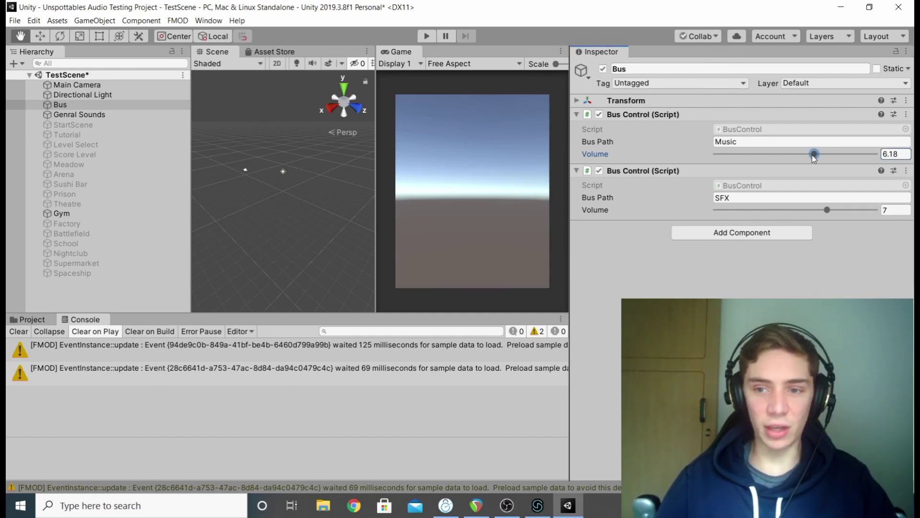
{"action": "left_click_drag", "start_coordinate": [828, 210], "coordinate": [753, 216]}
{"action": "mouse_move", "coordinate": [814, 155]}
{"action": "left_mouse_down"}
{"action": "mouse_move", "coordinate": [780, 154]}
{"action": "mouse_move", "coordinate": [811, 154]}
{"action": "left_mouse_up"}
{"action": "left_click_drag", "start_coordinate": [751, 210], "coordinate": [812, 212]}
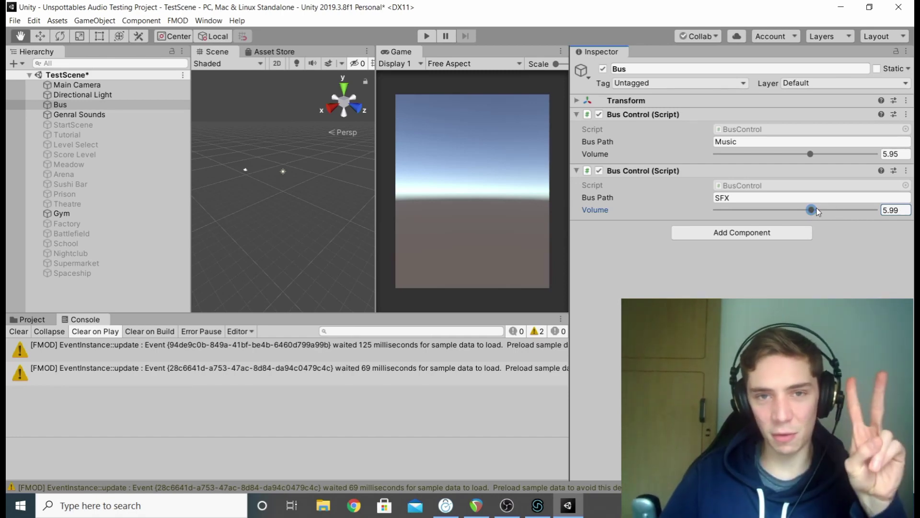
- Raise both the SFX and Music bus volumes to 10
{"action": "left_click_drag", "start_coordinate": [811, 210], "coordinate": [875, 210]}
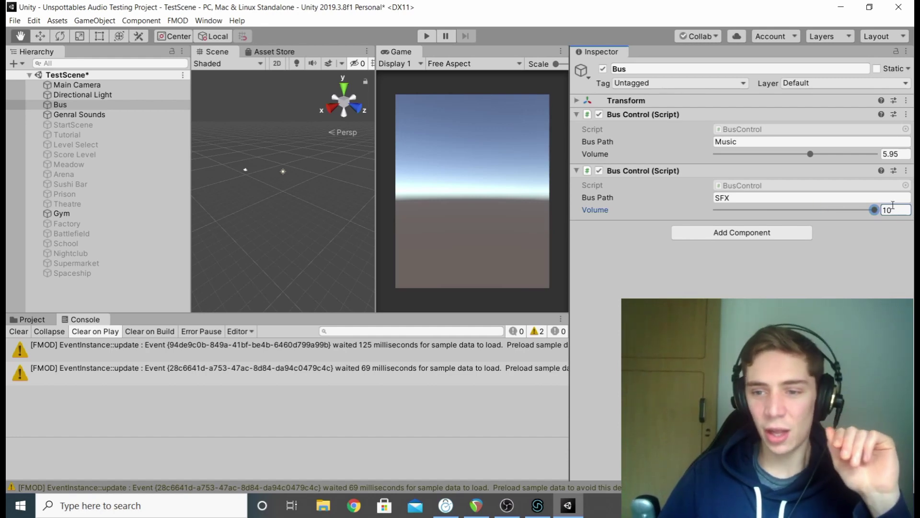
{"action": "left_click_drag", "start_coordinate": [811, 155], "coordinate": [908, 154]}
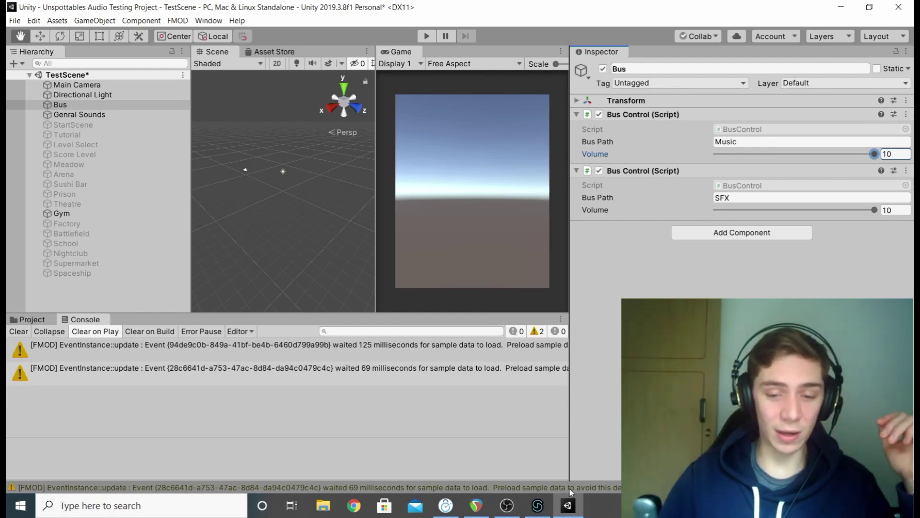
- Open the Mixer in FMOD Studio and inspect the Master Bus's volume and Limiter
{"action": "left_click", "coordinate": [538, 505]}
{"action": "left_click", "coordinate": [114, 21]}
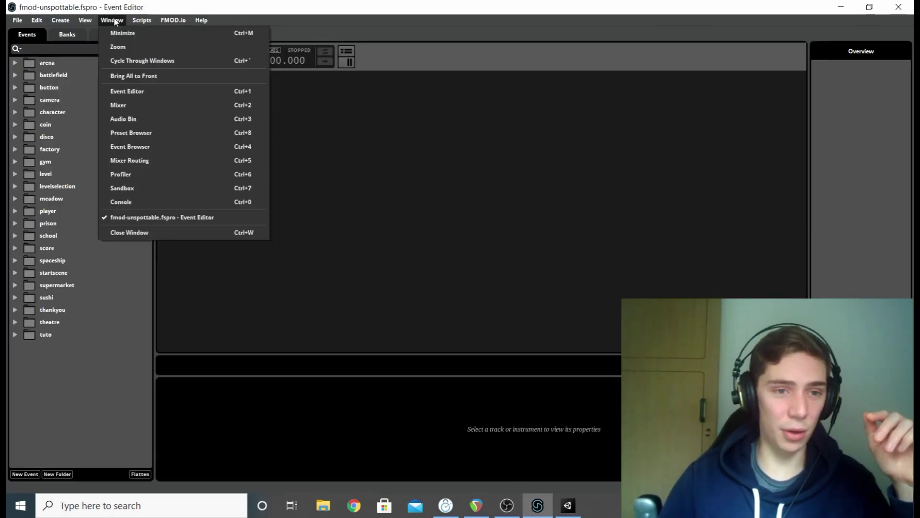
{"action": "left_click", "coordinate": [139, 106]}
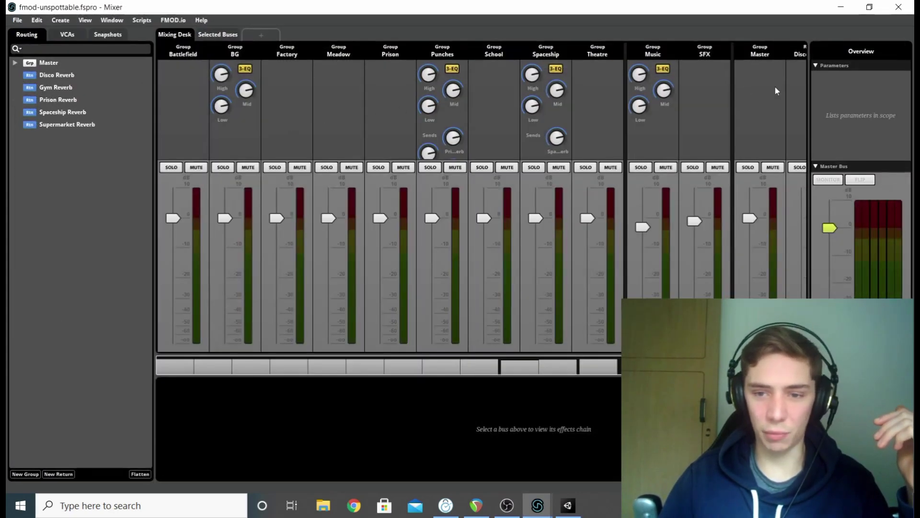
{"action": "left_click", "coordinate": [901, 180]}
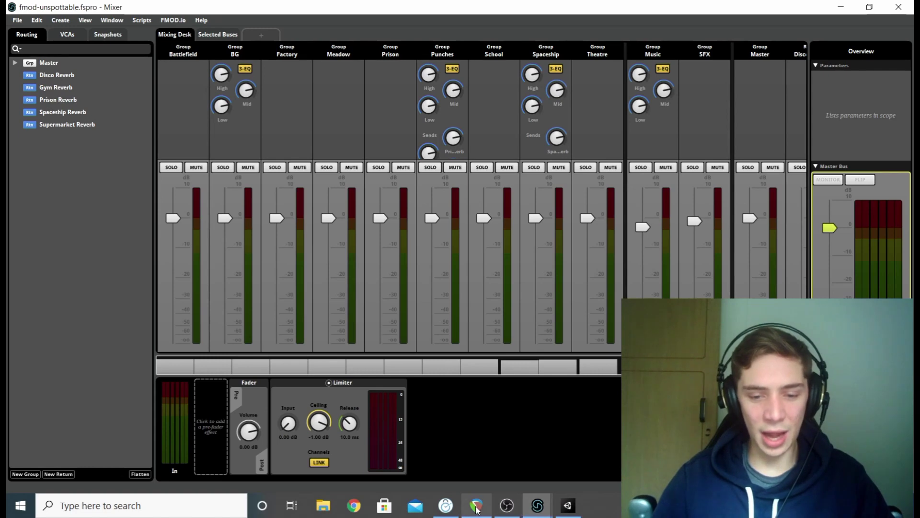
- Switch to Unity and set both the Music and SFX bus volumes to 7
{"action": "left_click", "coordinate": [568, 505]}
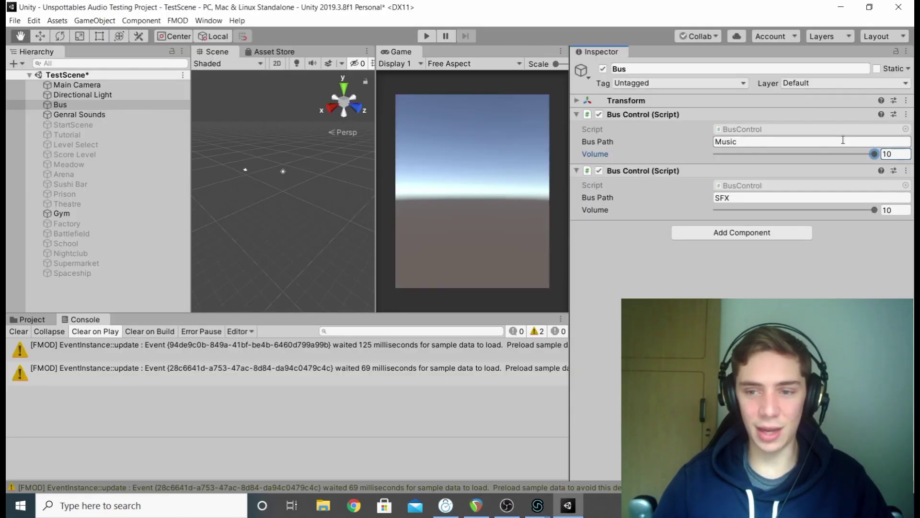
{"action": "left_click_drag", "start_coordinate": [874, 154], "coordinate": [854, 154]}
{"action": "double_click", "coordinate": [890, 154]}
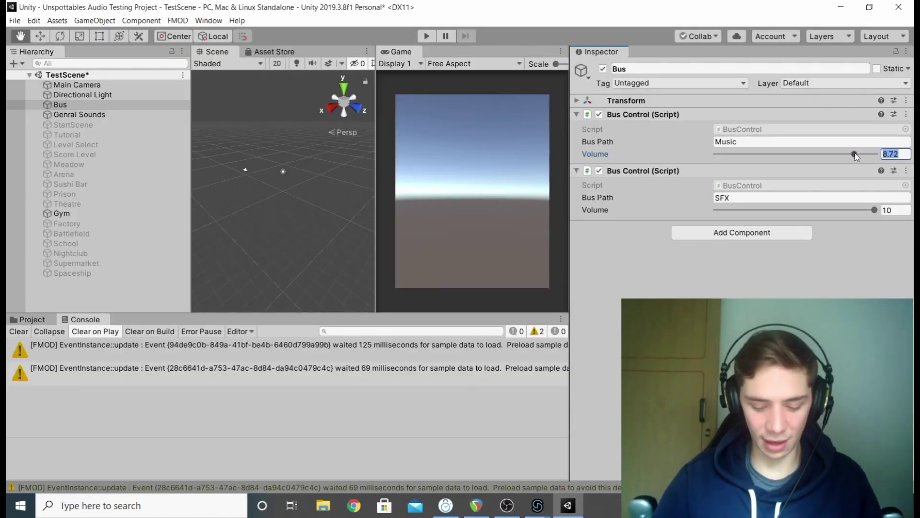
{"action": "type", "text": "7"}
{"action": "left_click", "coordinate": [890, 210]}
{"action": "type", "text": "7"}
{"action": "key", "text": "Return"}
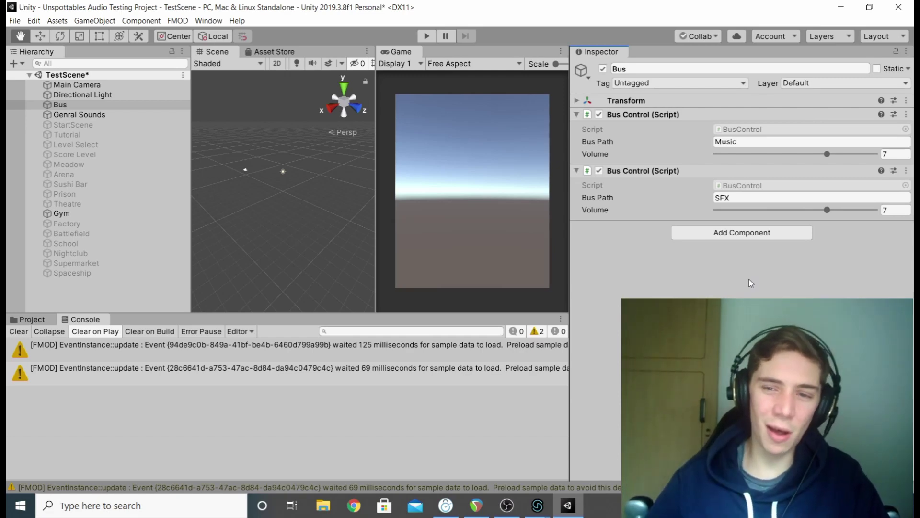
- Lower the Music bus volume to about 2.02 and the SFX bus volume to about 2.21, raising SFX back to about 8.43
{"action": "left_click_drag", "start_coordinate": [827, 154], "coordinate": [748, 154]}
{"action": "left_click_drag", "start_coordinate": [827, 210], "coordinate": [752, 211]}
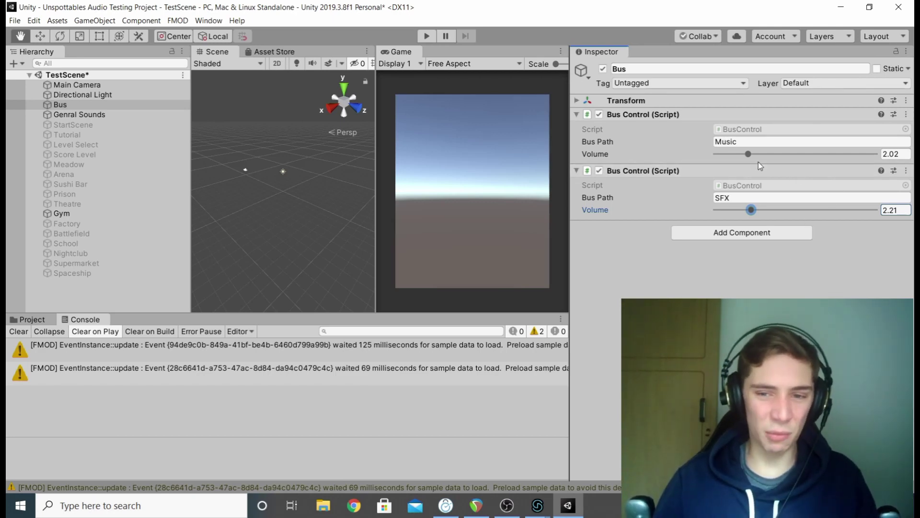
{"action": "left_click_drag", "start_coordinate": [763, 159], "coordinate": [760, 163]}
{"action": "left_click_drag", "start_coordinate": [753, 211], "coordinate": [853, 210]}
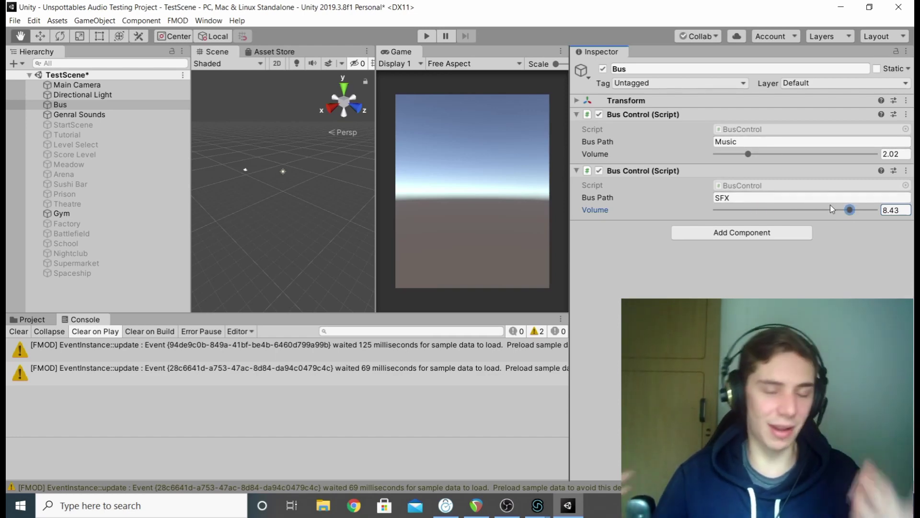
- Reset the Music bus volume and the SFX bus volume to 7 each
{"action": "left_click", "coordinate": [889, 153]}
{"action": "type", "text": "7"}
{"action": "key", "text": "Tab"}
{"action": "key", "text": "Tab"}
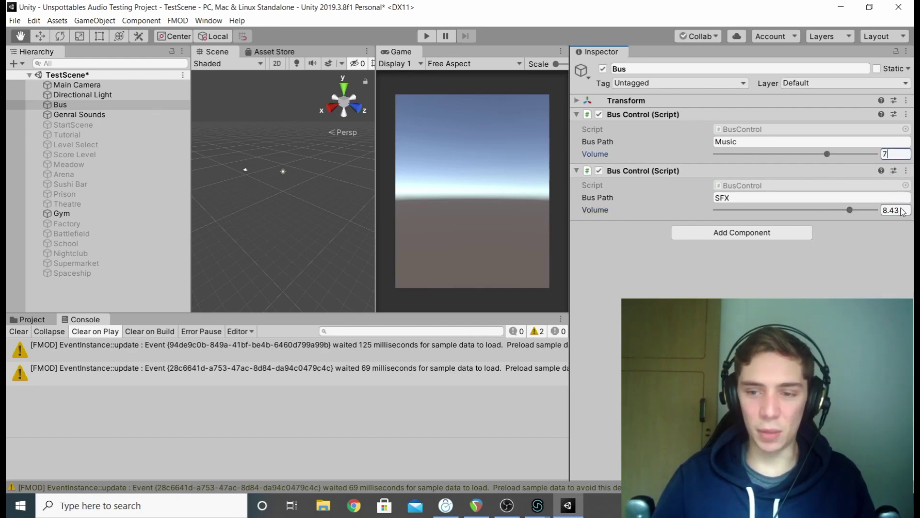
{"action": "type", "text": "7"}
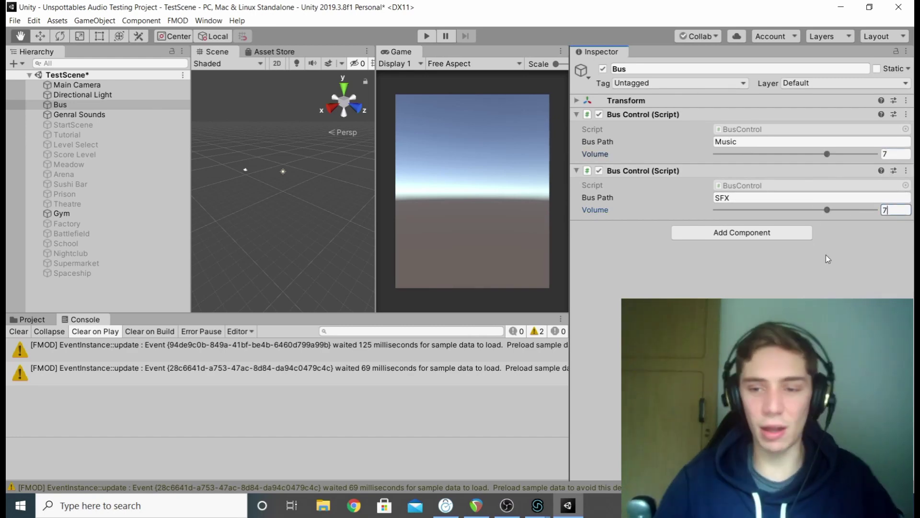
{"action": "key", "text": "Return"}
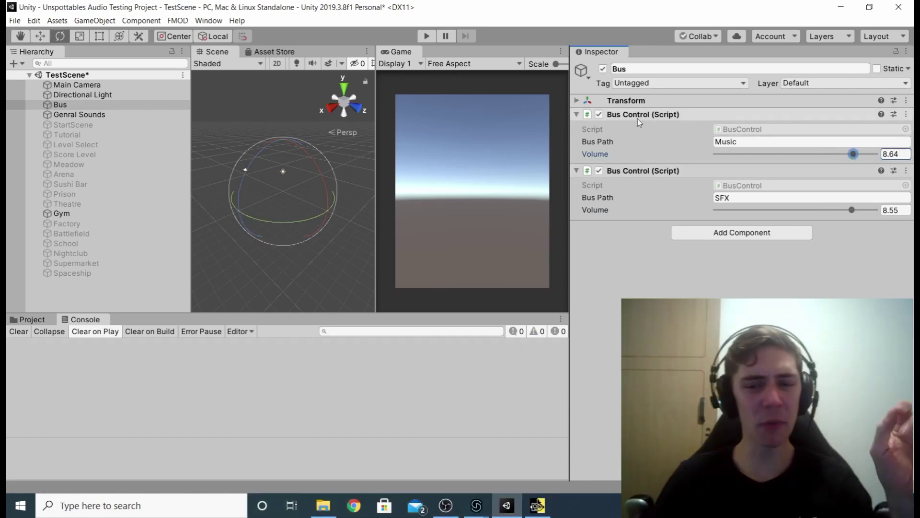
- Open the script behind the Music Bus Control component and examine its volume range, GetBus and setVolume lines
{"action": "right_click", "coordinate": [643, 117]}
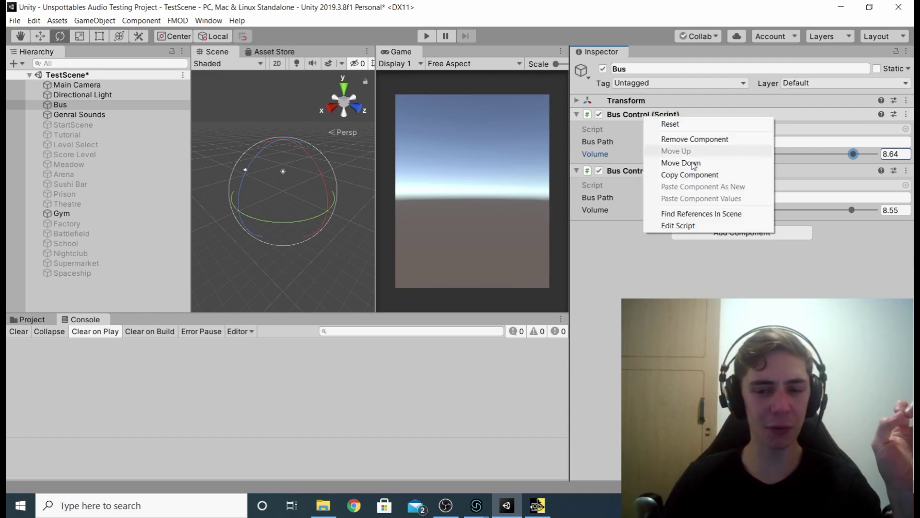
{"action": "left_click", "coordinate": [708, 226]}
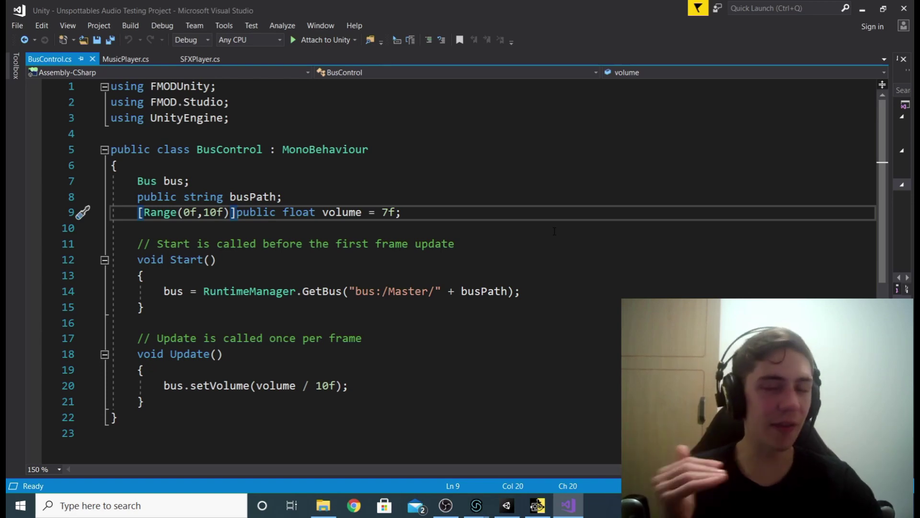
{"action": "left_click", "coordinate": [539, 211]}
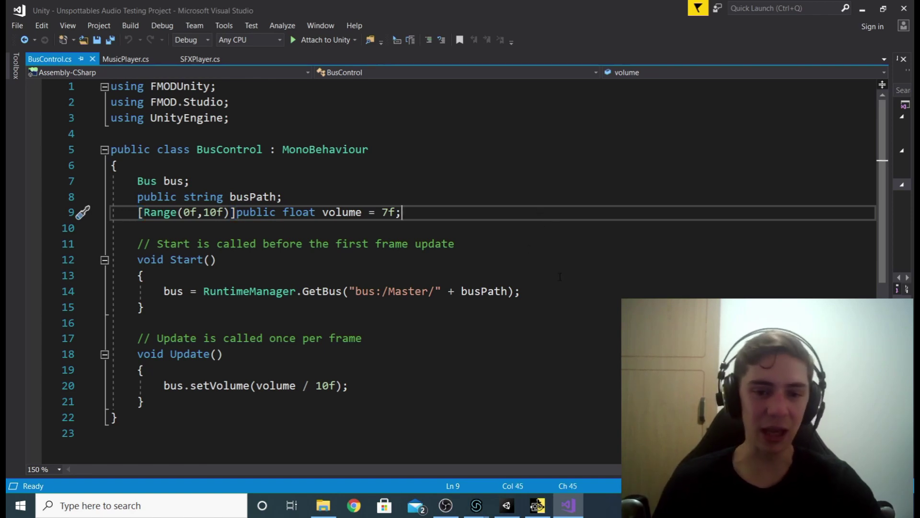
{"action": "left_click", "coordinate": [570, 292]}
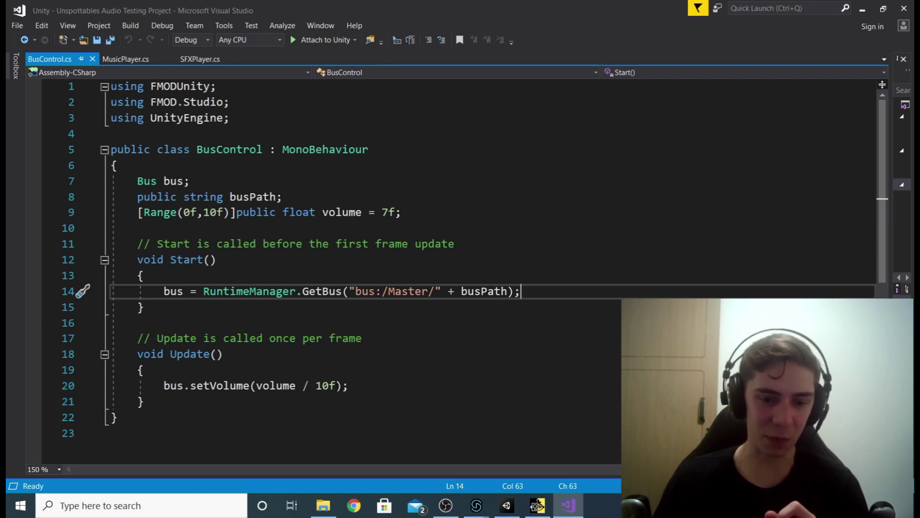
{"action": "left_click_drag", "start_coordinate": [163, 387], "coordinate": [358, 385]}
- View the Music group in the FMOD Studio Mixer and return to the setVolume line of the BusControl script
{"action": "key", "text": "alt+Tab"}
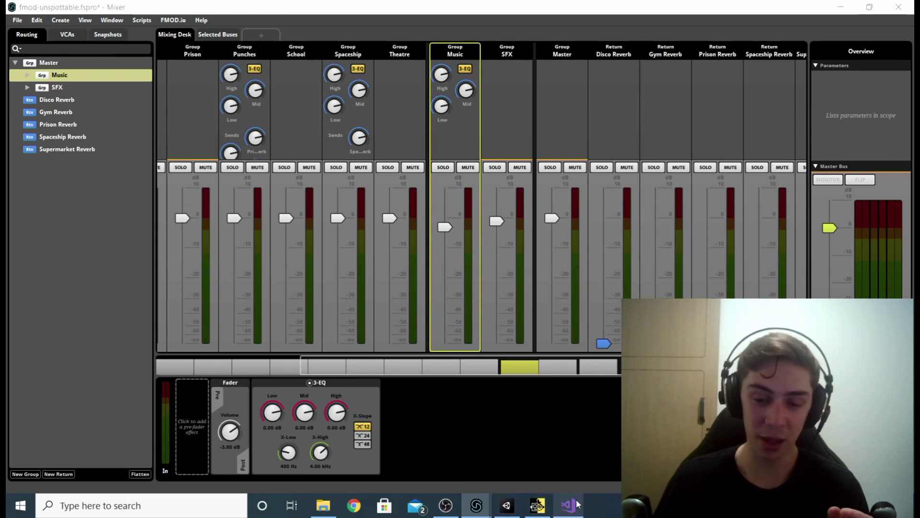
{"action": "left_click", "coordinate": [568, 505]}
{"action": "key", "text": "Up"}
{"action": "key", "text": "Up"}
{"action": "left_click", "coordinate": [376, 385]}
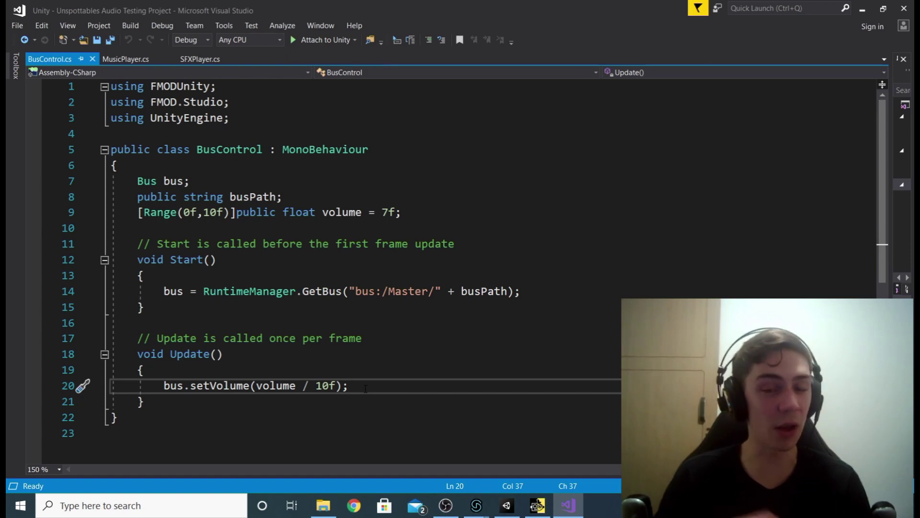
- Check the game's Music and Sound FX settings, and highlight the volume / 10f expression in the BusControl script
{"action": "left_click", "coordinate": [537, 505]}
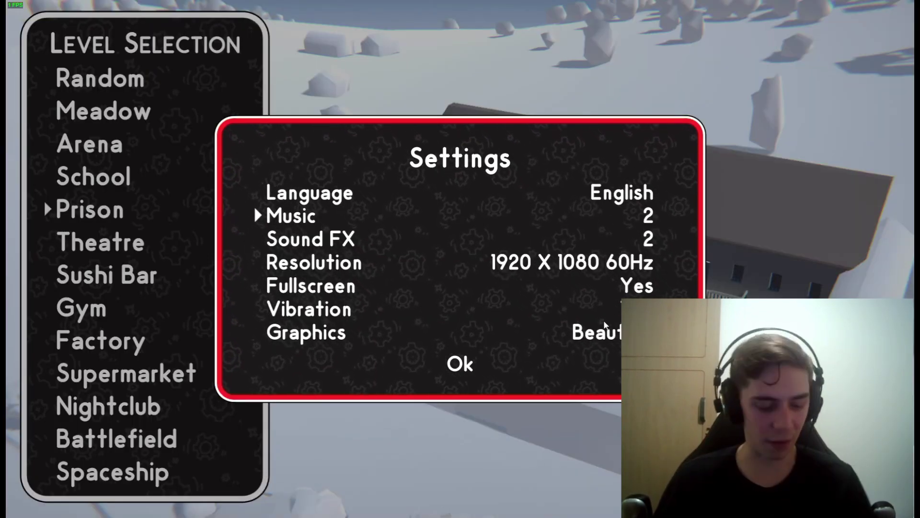
{"action": "key", "text": "super+Tab"}
{"action": "key", "text": "Right"}
{"action": "key", "text": "Return"}
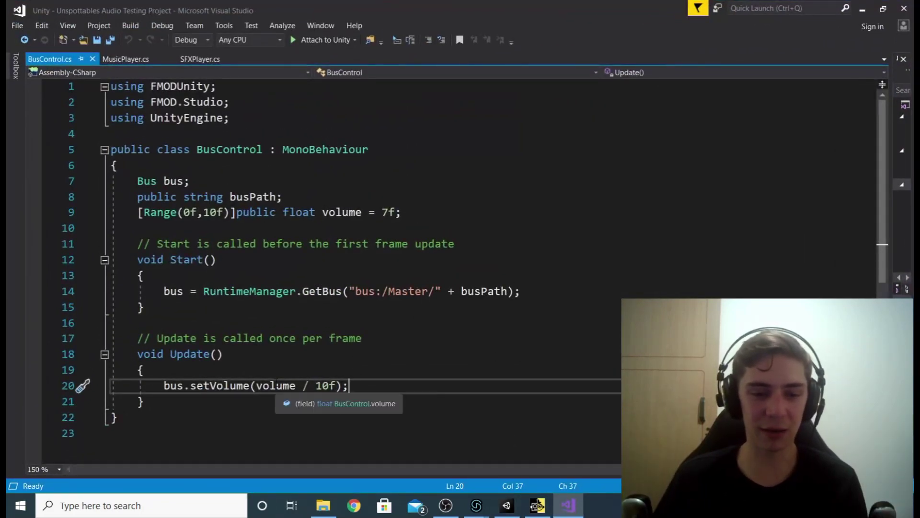
{"action": "left_click_drag", "start_coordinate": [335, 386], "coordinate": [256, 391]}
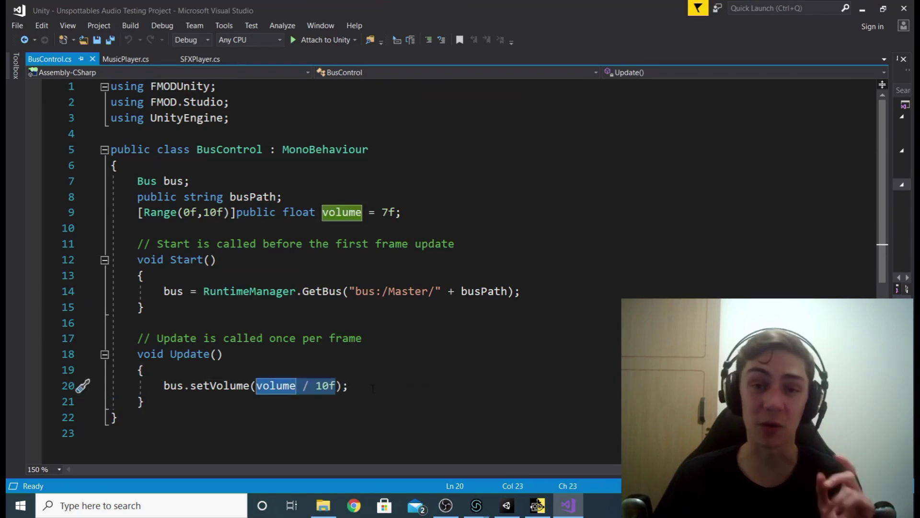
{"action": "left_click", "coordinate": [357, 386]}
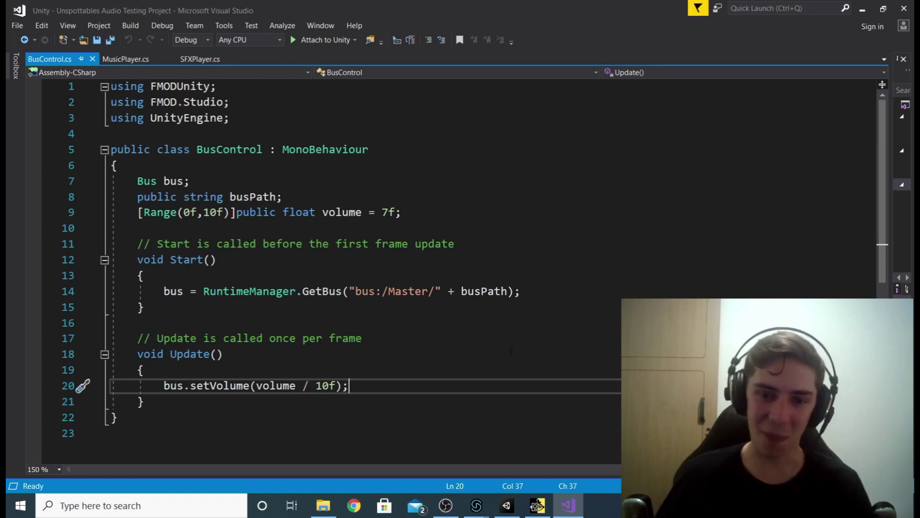
- Switch to Unity, deactivate the Gym object and select the Arena object
{"action": "key", "text": "alt+Tab"}
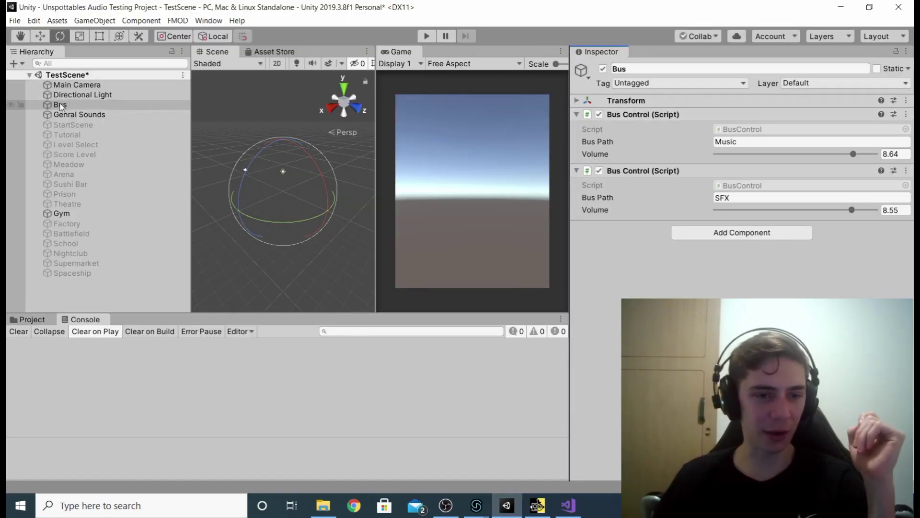
{"action": "left_click", "coordinate": [79, 174]}
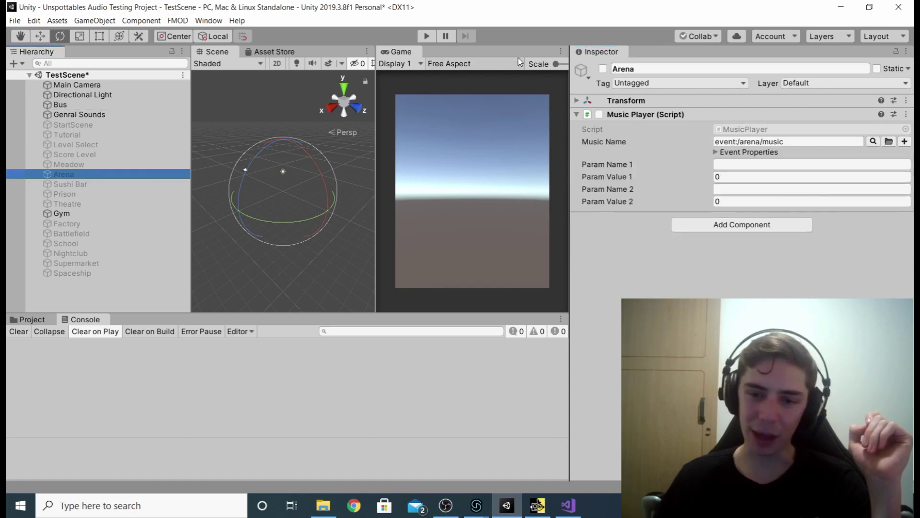
{"action": "left_click", "coordinate": [55, 213]}
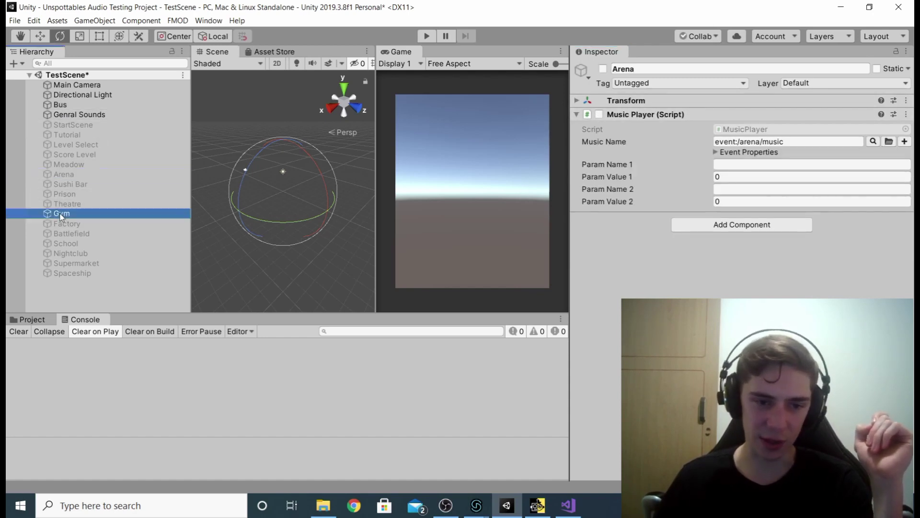
{"action": "left_click", "coordinate": [117, 174]}
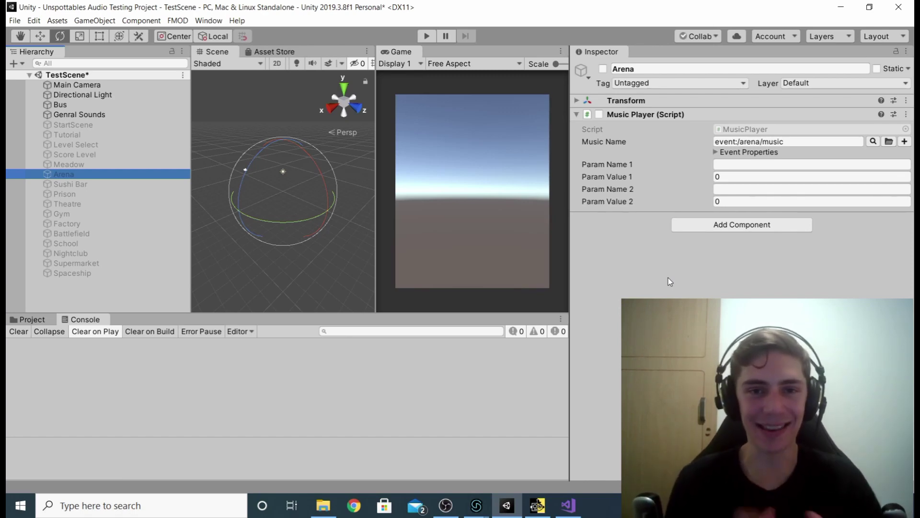
- Open the script of Arena's Music Player component and read through its Start, Update and param functions
{"action": "right_click", "coordinate": [679, 117]}
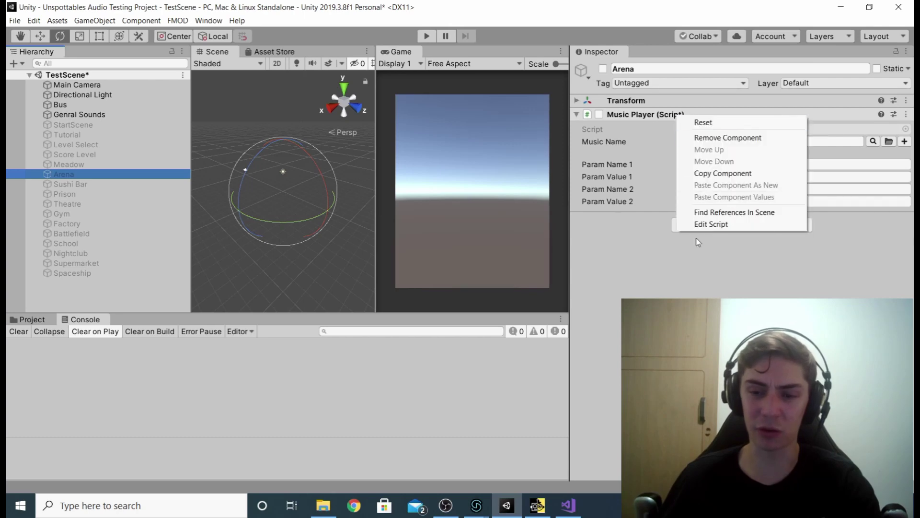
{"action": "left_click", "coordinate": [709, 224]}
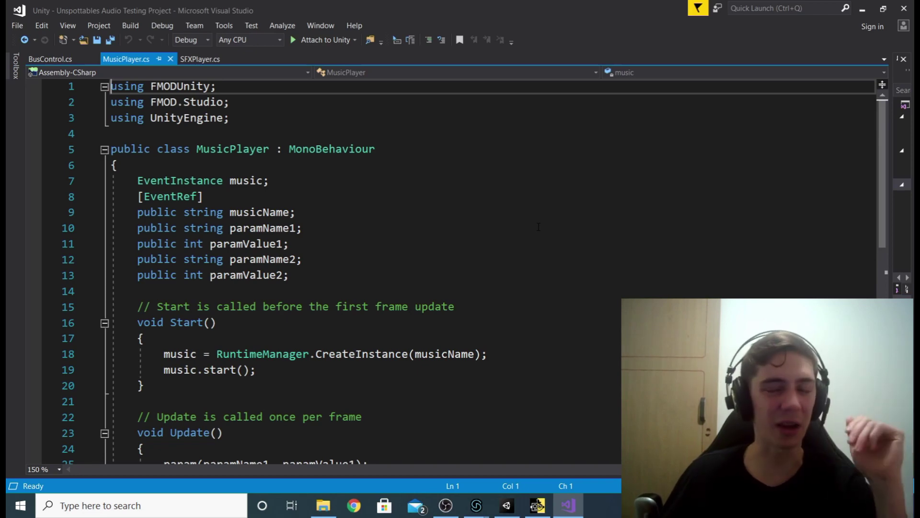
{"action": "scroll", "coordinate": [539, 227], "scroll_direction": "down", "scroll_amount": 1}
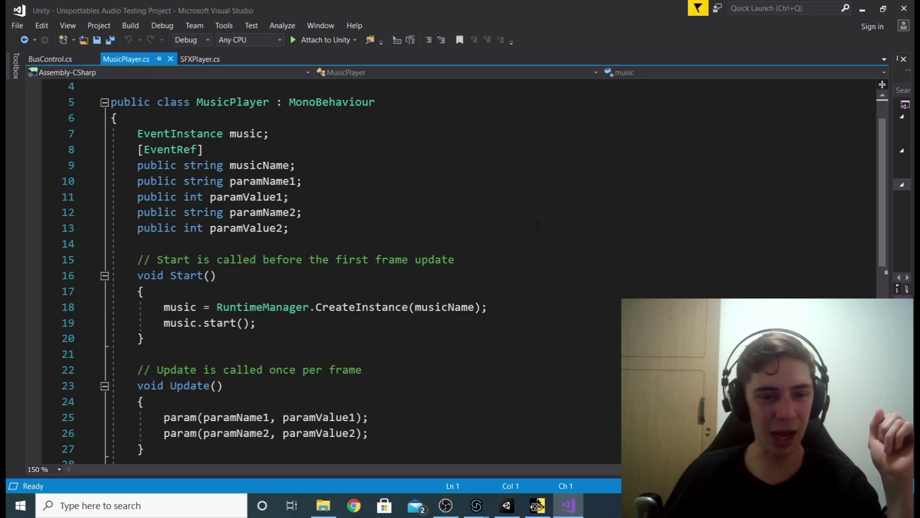
{"action": "scroll", "coordinate": [537, 227], "scroll_direction": "down", "scroll_amount": 3}
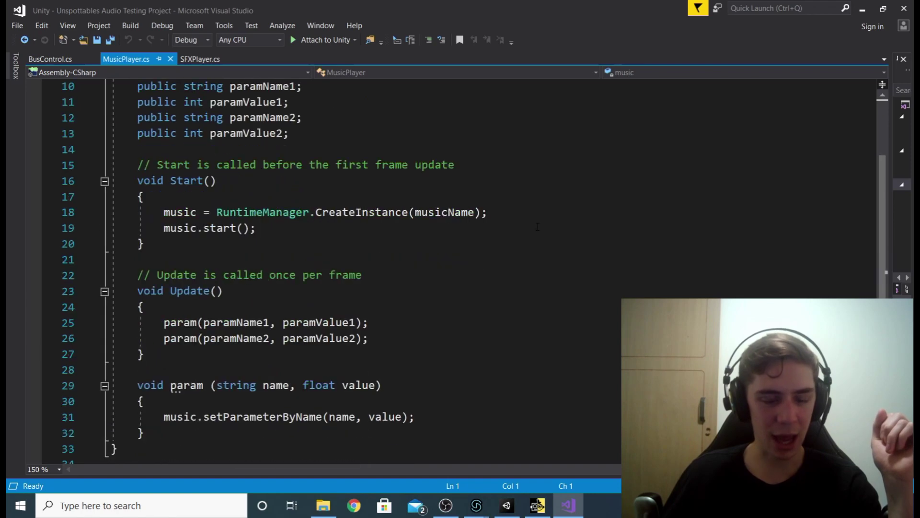
{"action": "scroll", "coordinate": [538, 227], "scroll_direction": "up", "scroll_amount": 1}
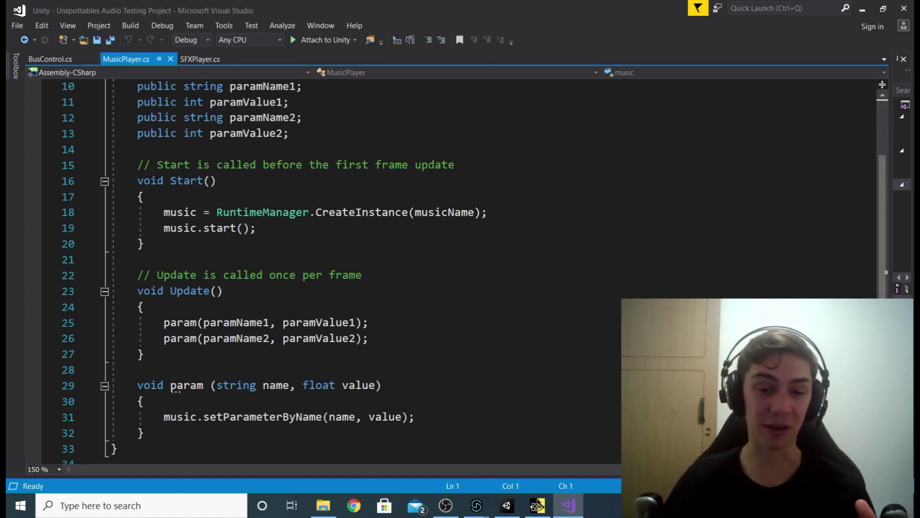
{"action": "left_click", "coordinate": [271, 180]}
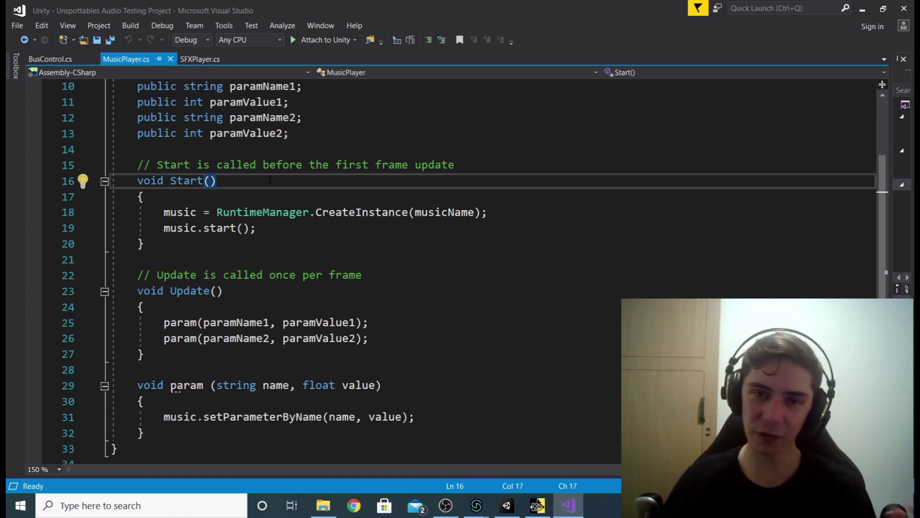
- Examine the music and musicName variables in the CreateInstance line together with their declarations at the start of the class
{"action": "left_click", "coordinate": [518, 216]}
{"action": "double_click", "coordinate": [180, 212]}
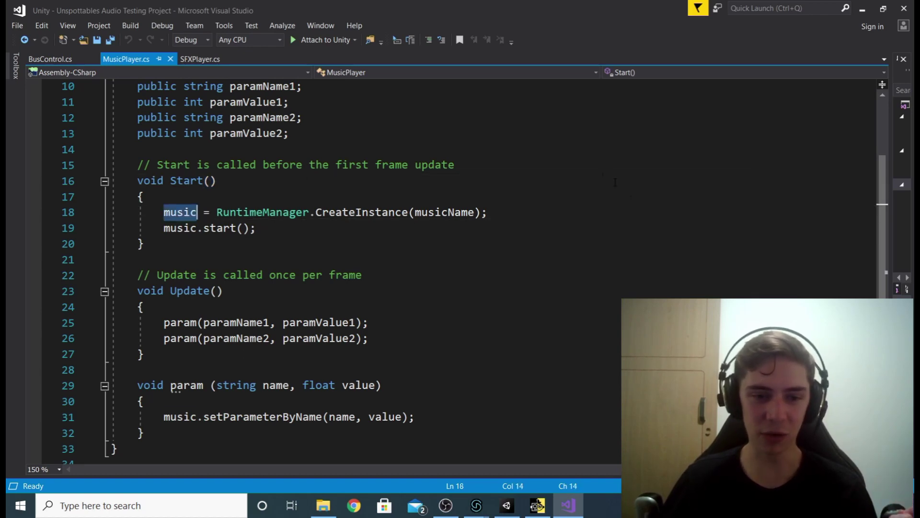
{"action": "scroll", "coordinate": [639, 204], "scroll_direction": "up", "scroll_amount": 2}
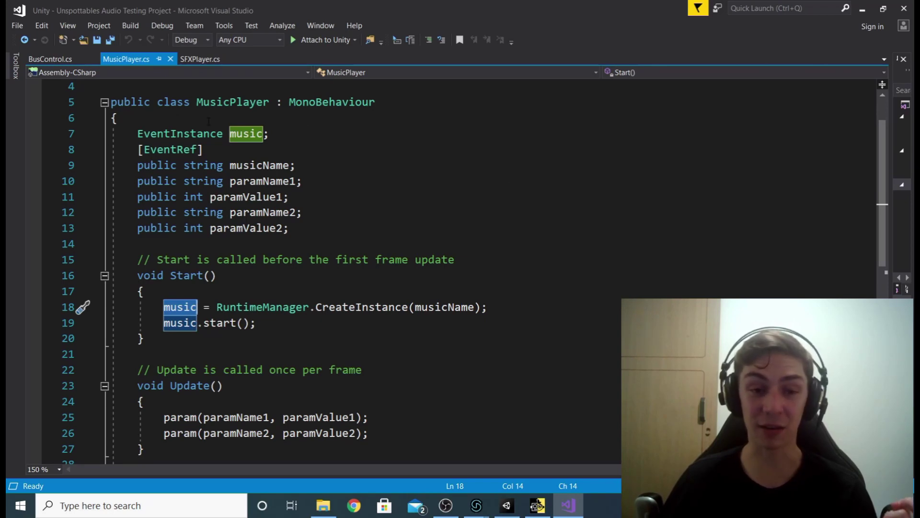
{"action": "scroll", "coordinate": [291, 122], "scroll_direction": "down", "scroll_amount": 1}
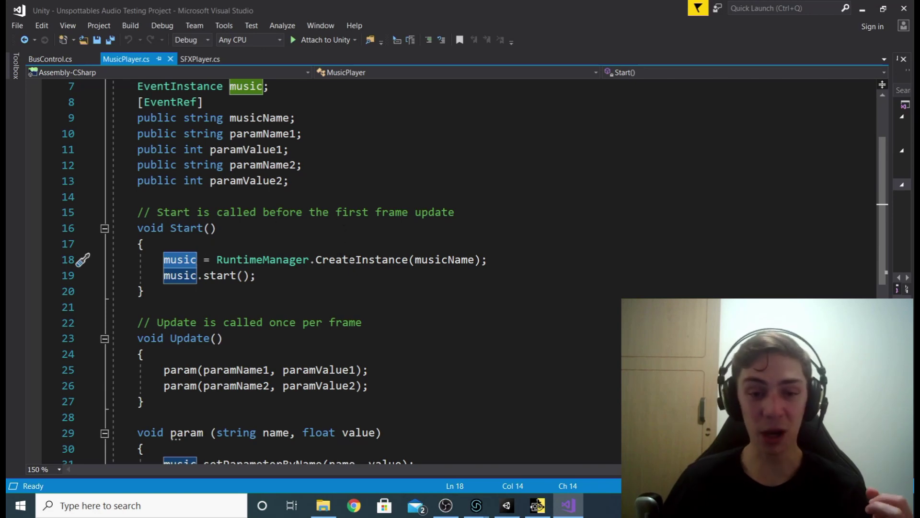
{"action": "double_click", "coordinate": [445, 259]}
{"action": "scroll", "coordinate": [539, 252], "scroll_direction": "up", "scroll_amount": 1}
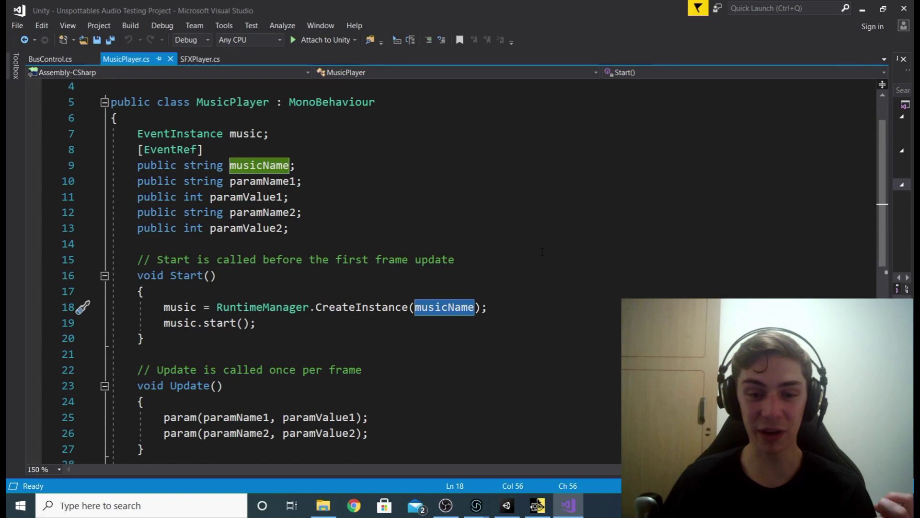
- Browse the FMOD events available for Arena's Music Name in Unity, and highlight the [EventRef] attribute in the MusicPlayer script
{"action": "key", "text": "alt+Tab"}
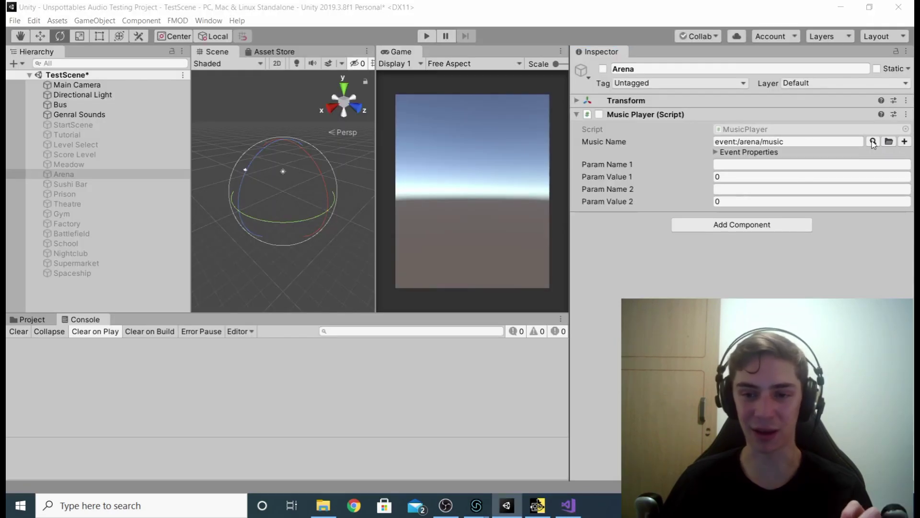
{"action": "left_click", "coordinate": [874, 141]}
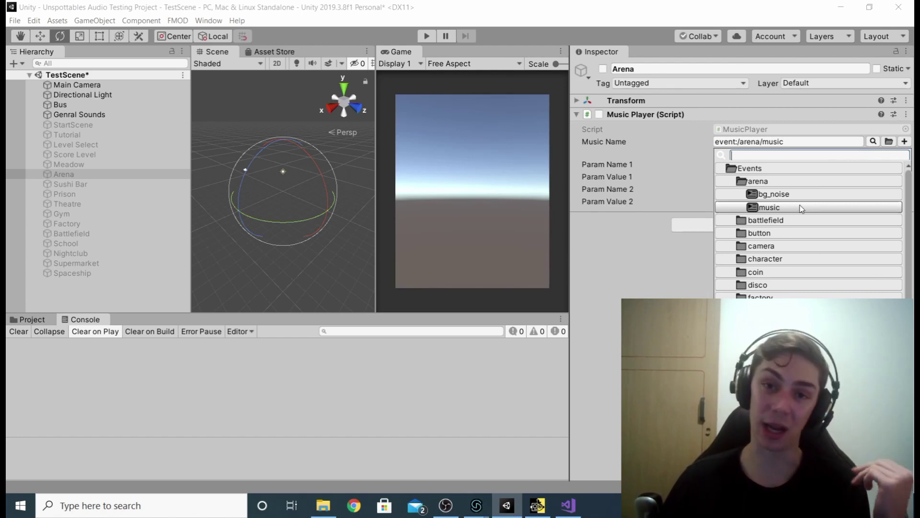
{"action": "left_click", "coordinate": [568, 505]}
{"action": "left_click_drag", "start_coordinate": [209, 149], "coordinate": [138, 149]}
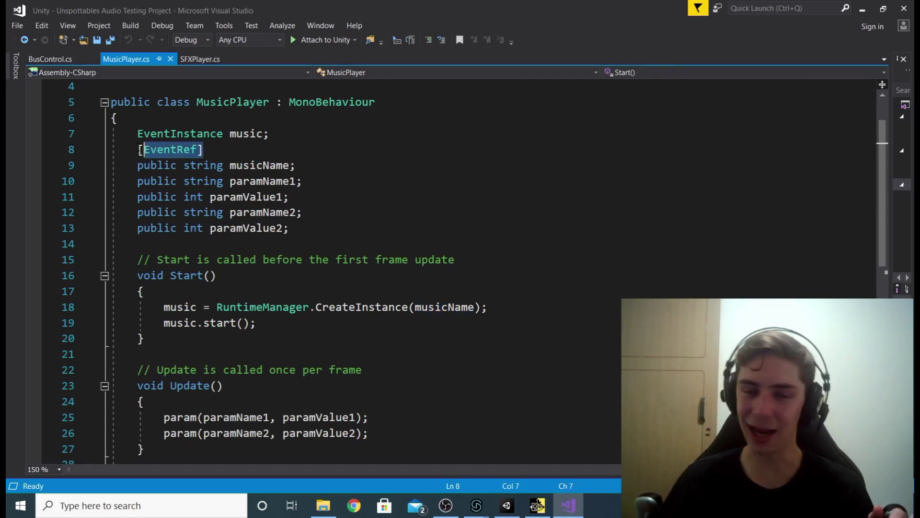
- Examine the musicName declaration, the CreateInstance line and the music.start() call in the MusicPlayer script
{"action": "left_click", "coordinate": [347, 165]}
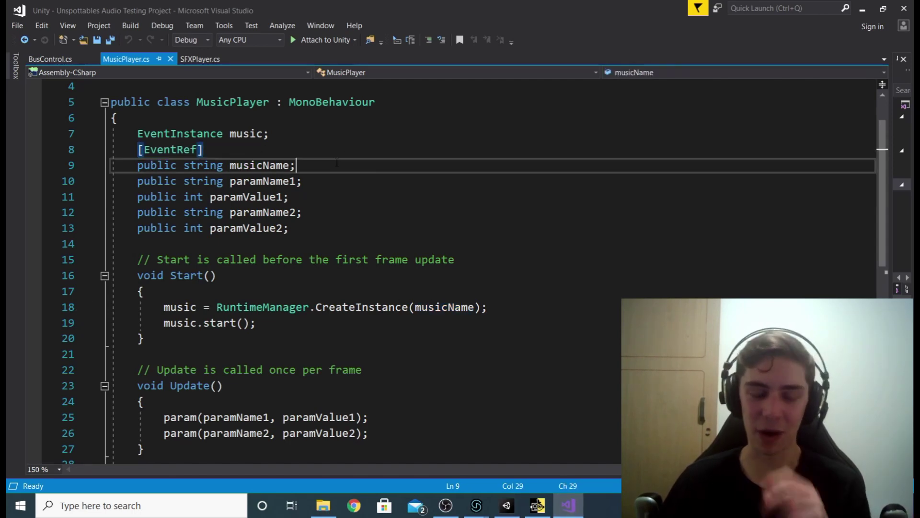
{"action": "left_click", "coordinate": [516, 302]}
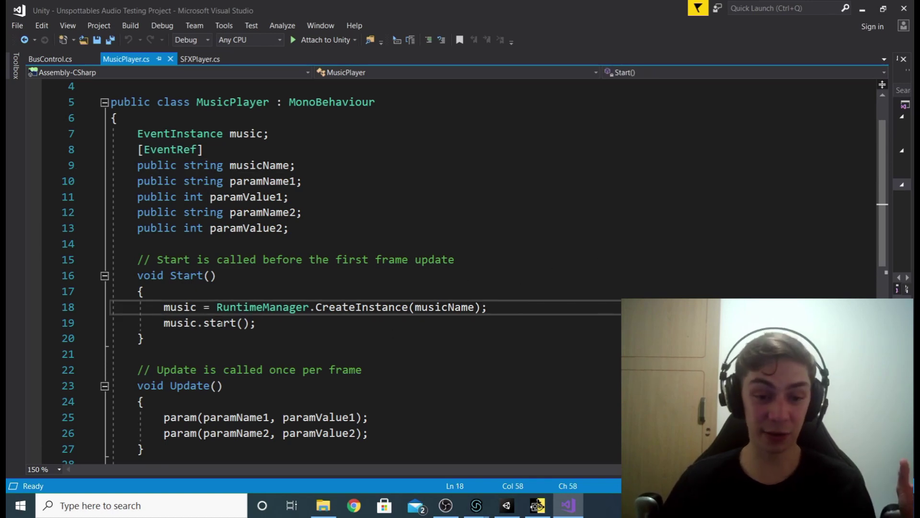
{"action": "left_click", "coordinate": [228, 322]}
{"action": "double_click", "coordinate": [228, 322]}
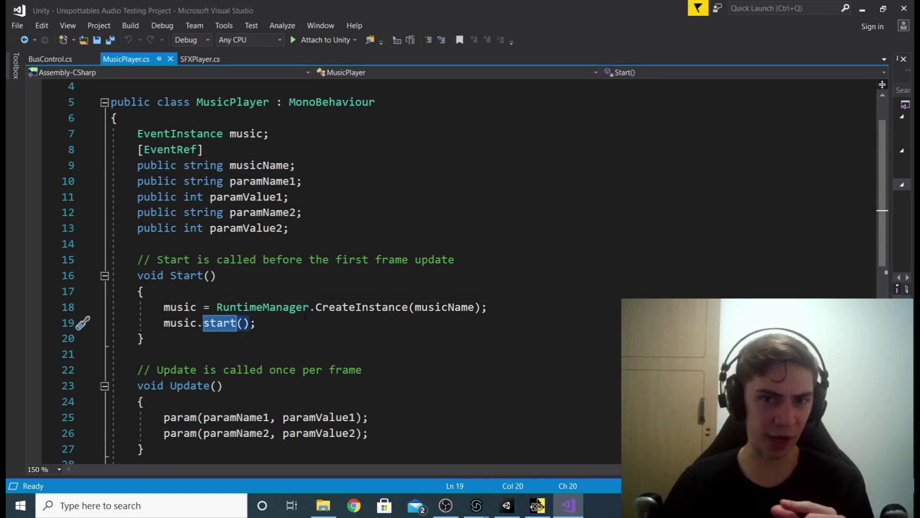
- Read through the Update and param functions of MusicPlayer, comparing them with the parameter variables declared in the class
{"action": "scroll", "coordinate": [306, 314], "scroll_direction": "down", "scroll_amount": 2}
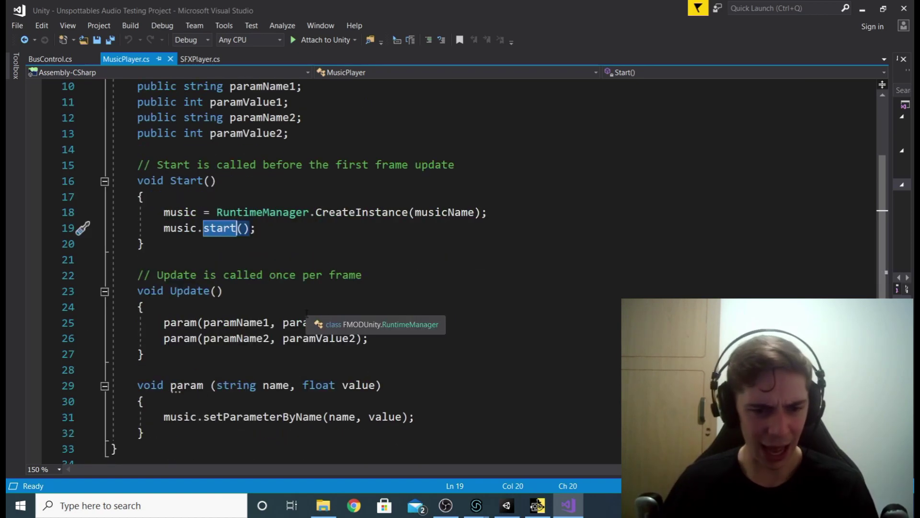
{"action": "scroll", "coordinate": [307, 312], "scroll_direction": "down", "scroll_amount": 2}
{"action": "scroll", "coordinate": [417, 266], "scroll_direction": "up", "scroll_amount": 5}
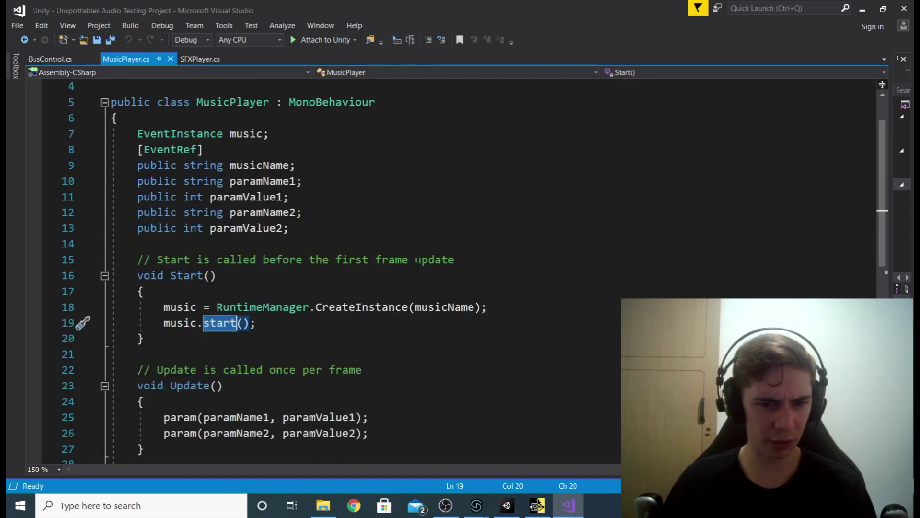
{"action": "scroll", "coordinate": [417, 266], "scroll_direction": "down", "scroll_amount": 4}
{"action": "scroll", "coordinate": [551, 259], "scroll_direction": "up", "scroll_amount": 2}
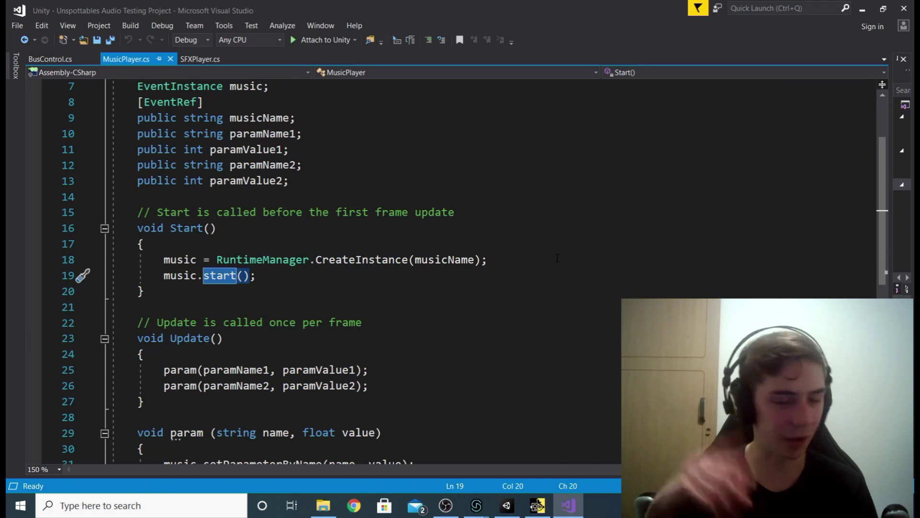
{"action": "scroll", "coordinate": [558, 258], "scroll_direction": "down", "scroll_amount": 2}
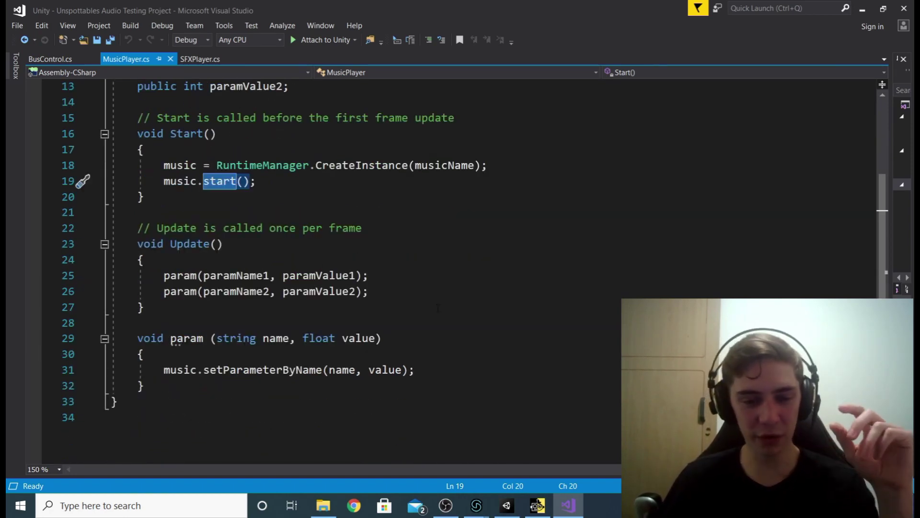
{"action": "scroll", "coordinate": [437, 308], "scroll_direction": "up", "scroll_amount": 1}
{"action": "scroll", "coordinate": [463, 265], "scroll_direction": "up", "scroll_amount": 1}
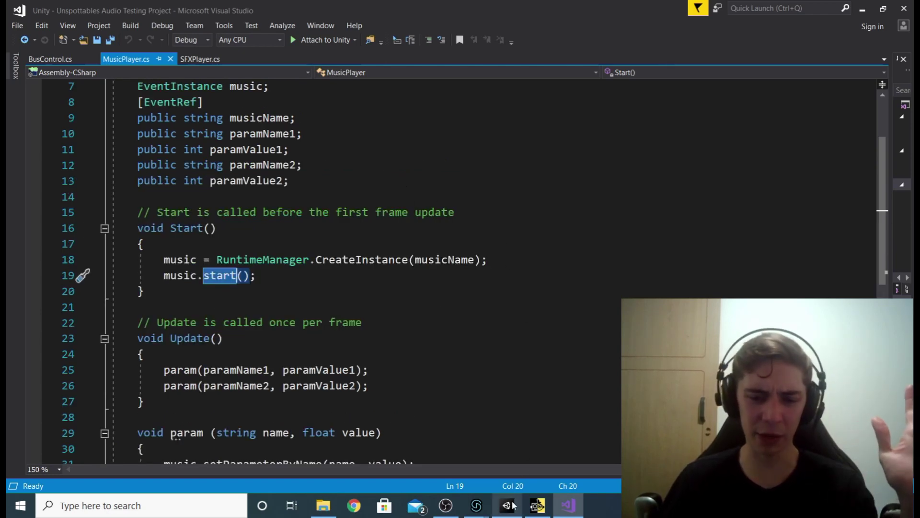
- Switch to FMOD Studio, view the prison music event, and inspect the arena music event with its audio clip
{"action": "mouse_move", "coordinate": [476, 506]}
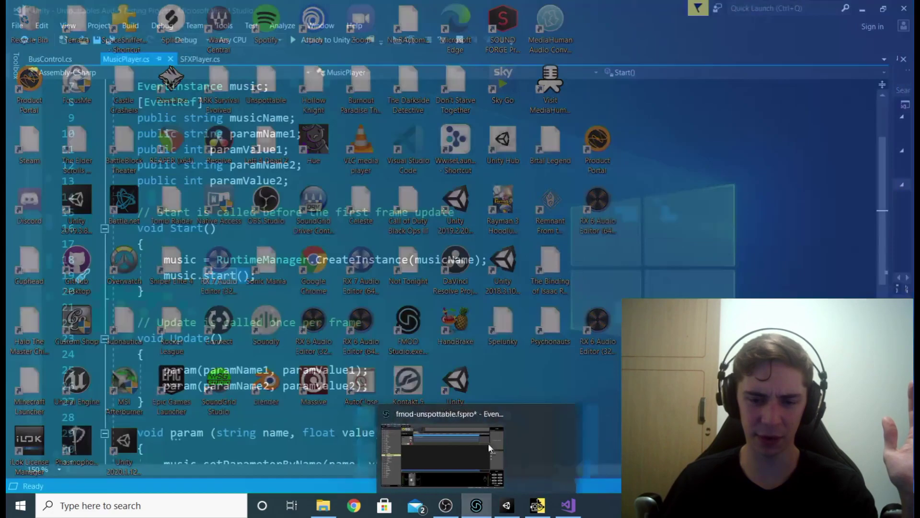
{"action": "left_click", "coordinate": [481, 445]}
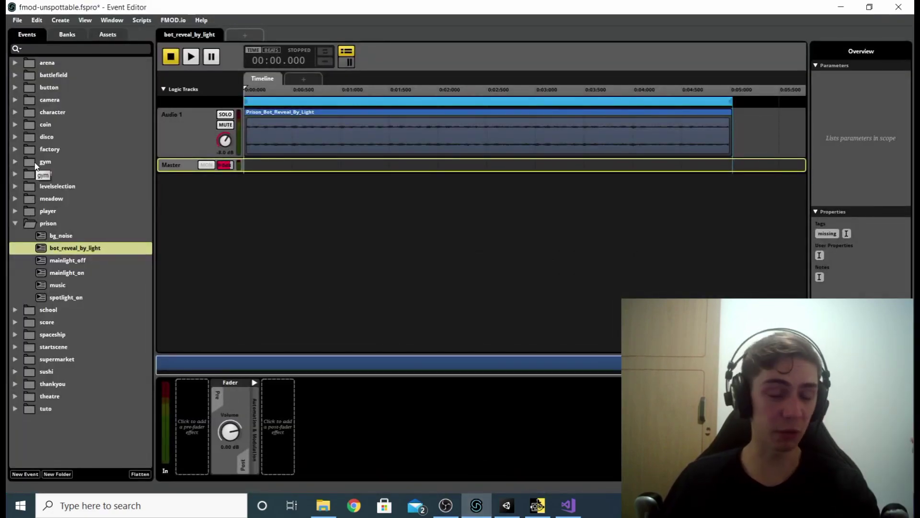
{"action": "left_click", "coordinate": [64, 284]}
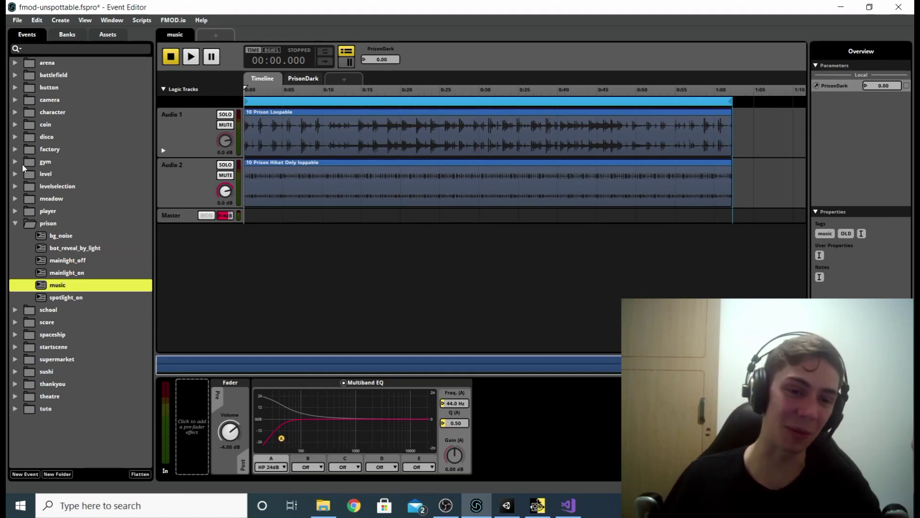
{"action": "left_click", "coordinate": [15, 63]}
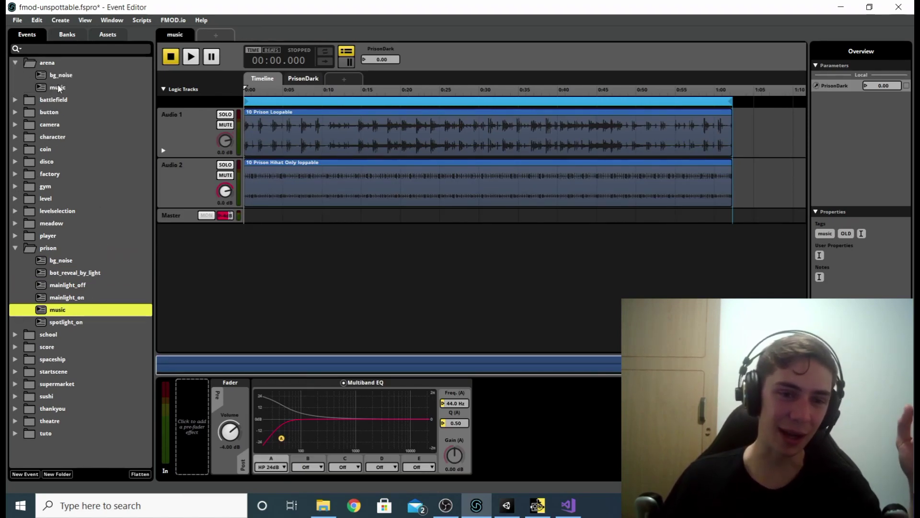
{"action": "left_click", "coordinate": [59, 88]}
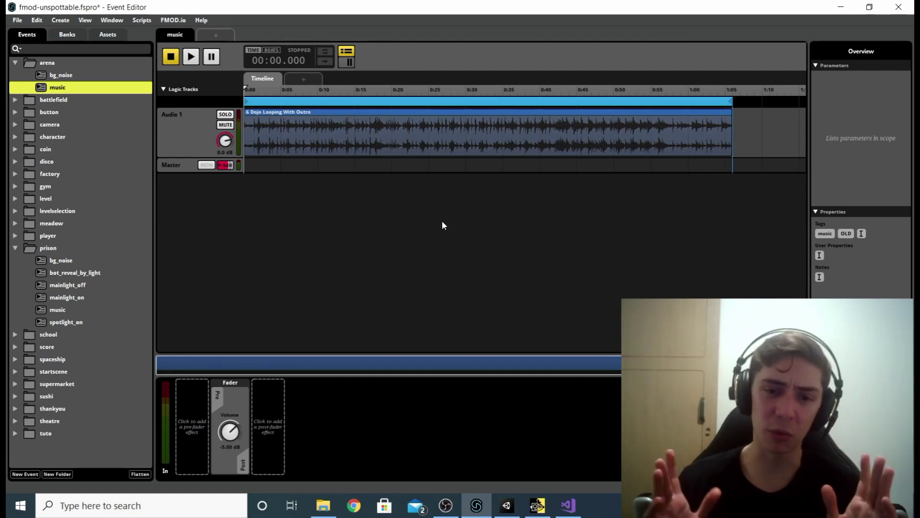
{"action": "left_click", "coordinate": [442, 146]}
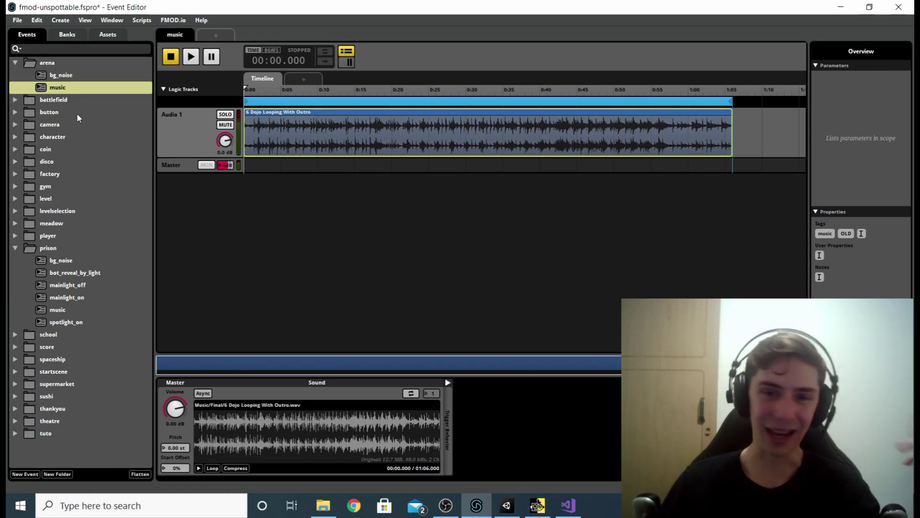
- Compare the factory music event with the prison music event and its PrisonDark parameter, collapsing both folders
{"action": "left_click", "coordinate": [15, 174]}
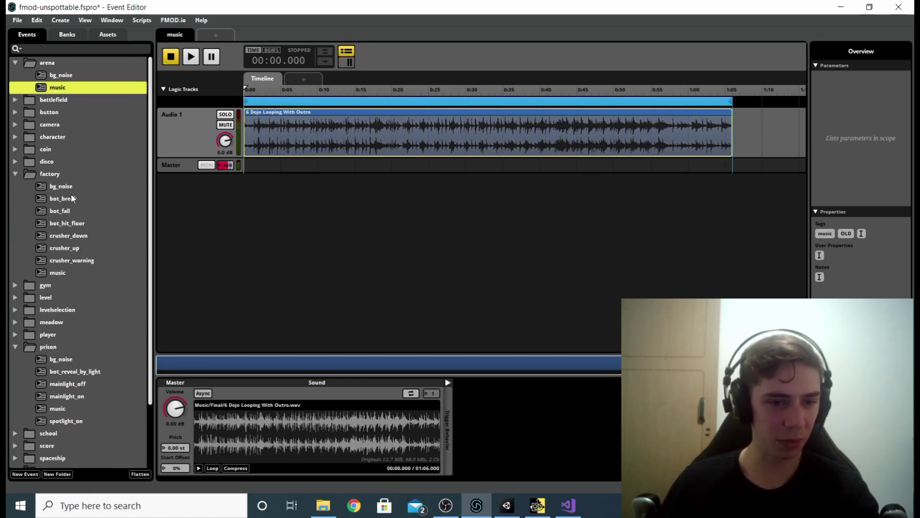
{"action": "left_click", "coordinate": [57, 273]}
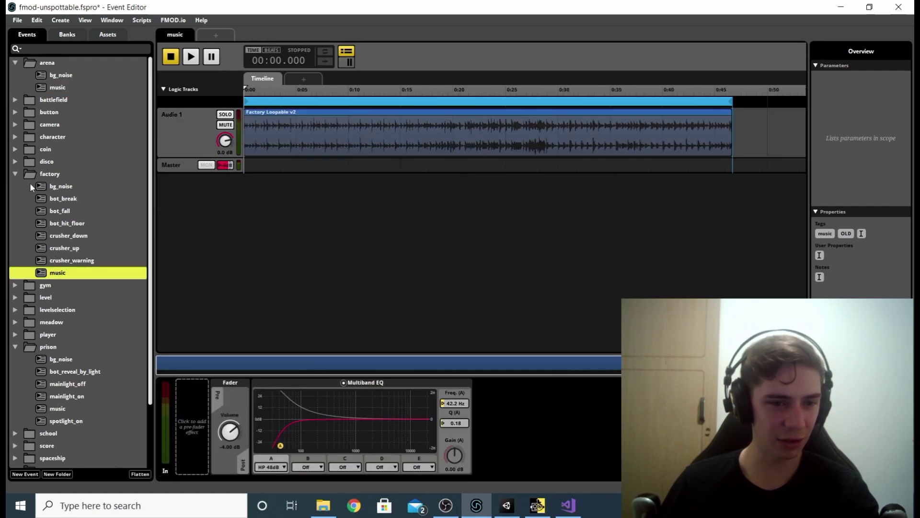
{"action": "left_click", "coordinate": [15, 174]}
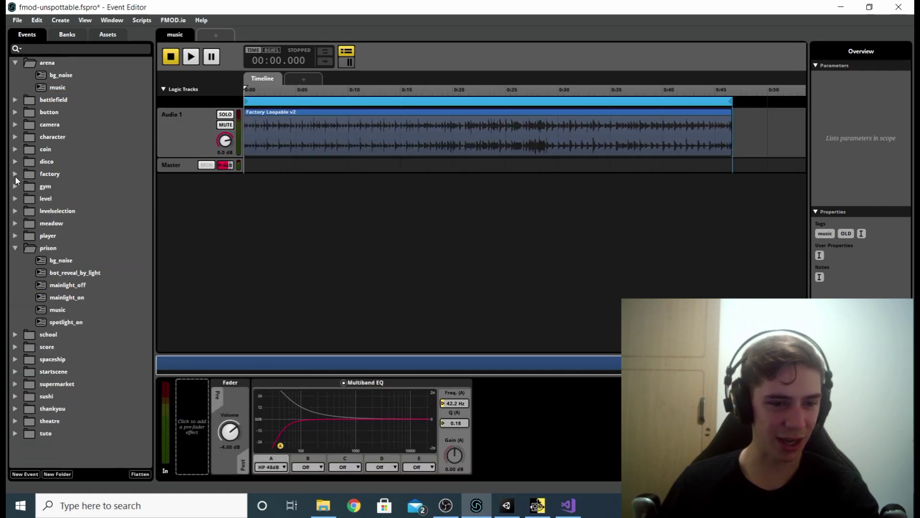
{"action": "left_click", "coordinate": [55, 310]}
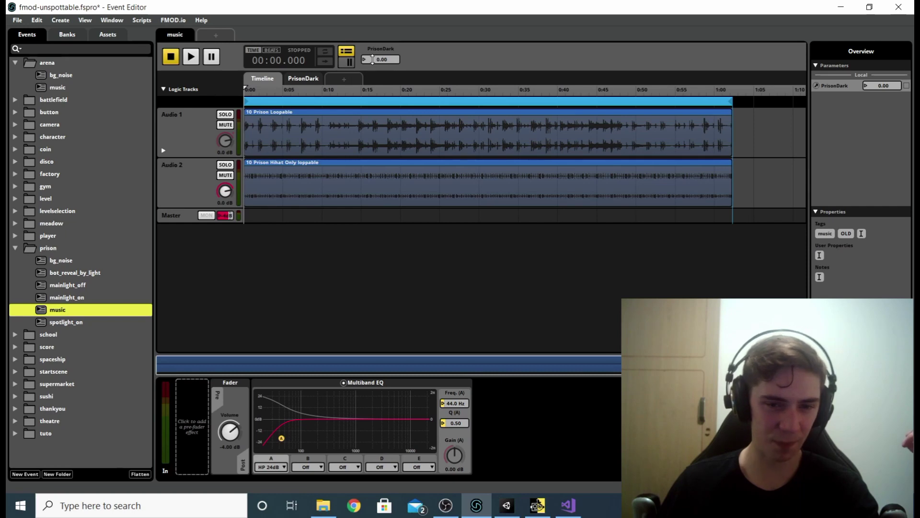
{"action": "left_click", "coordinate": [15, 248]}
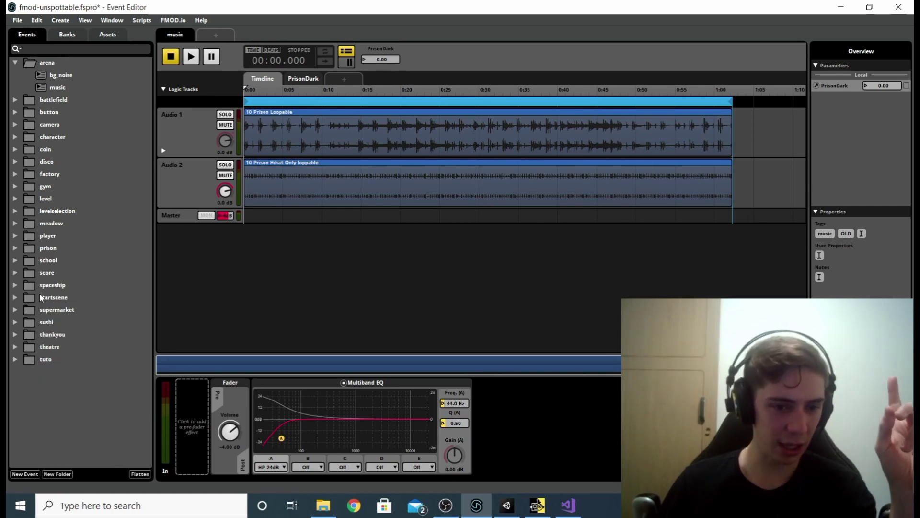
- Open the sushi folder's music event and try its Mouse Mode parameter at 1.00, returning it to 0.00
{"action": "double_click", "coordinate": [48, 322]}
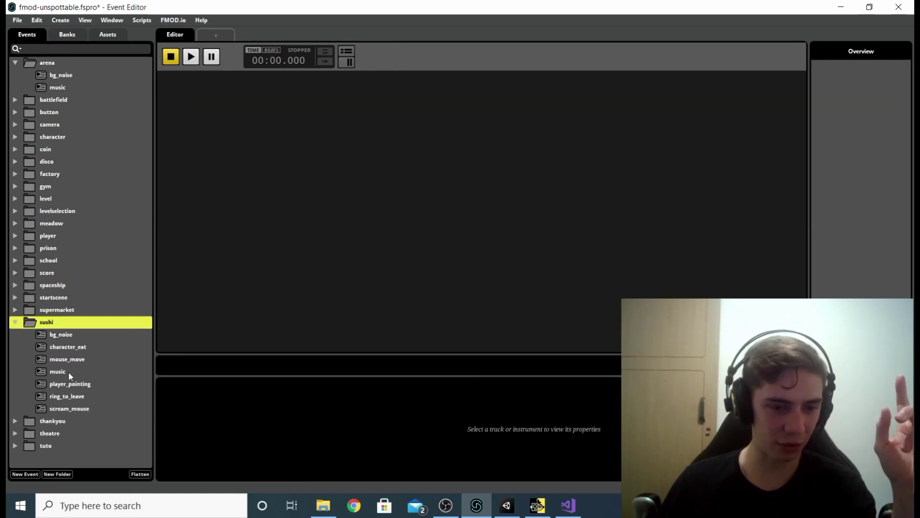
{"action": "left_click", "coordinate": [68, 372]}
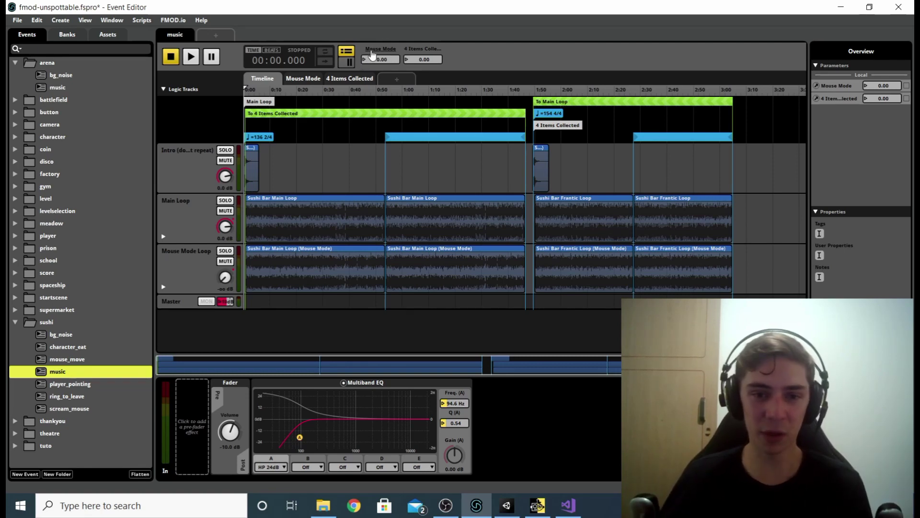
{"action": "left_click", "coordinate": [394, 59]}
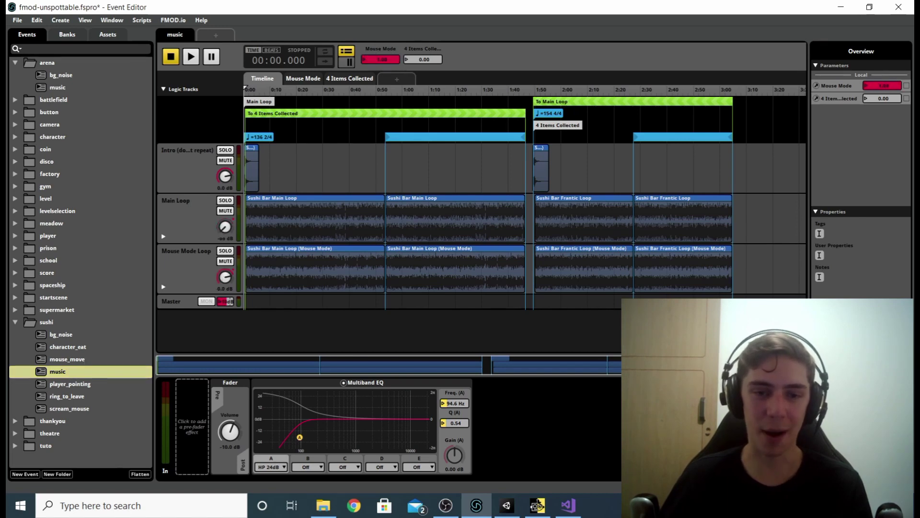
{"action": "left_click", "coordinate": [369, 59]}
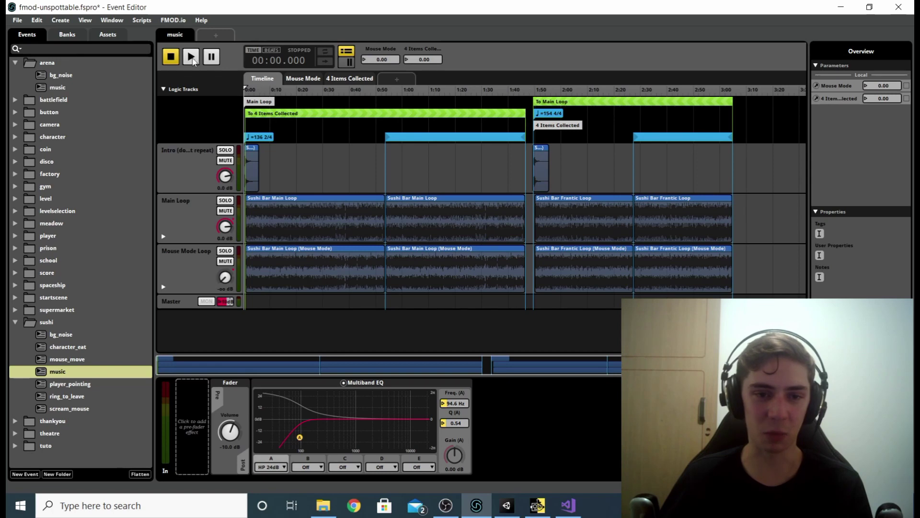
- Audition the sushi music while raising Mouse Mode to 1.00, stop playback, and reset the parameter to 0.00
{"action": "left_click", "coordinate": [191, 56]}
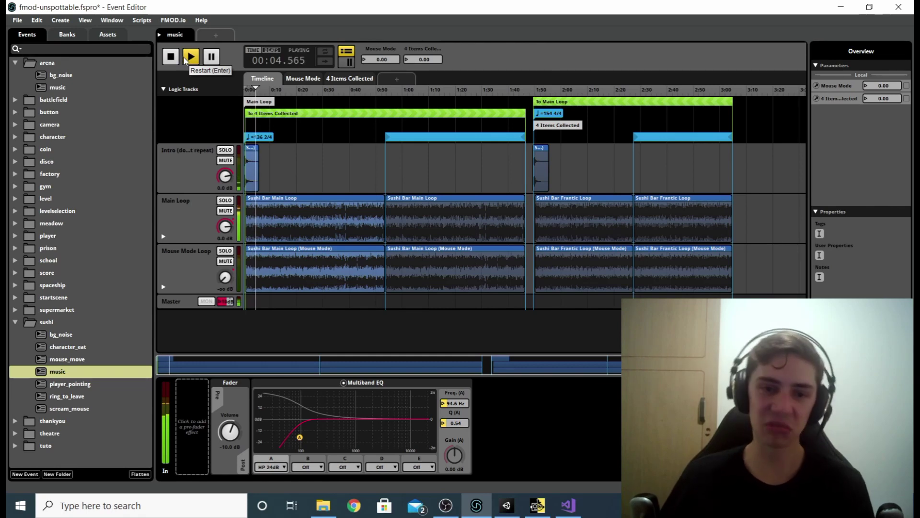
{"action": "left_click_drag", "start_coordinate": [370, 58], "coordinate": [540, 33]}
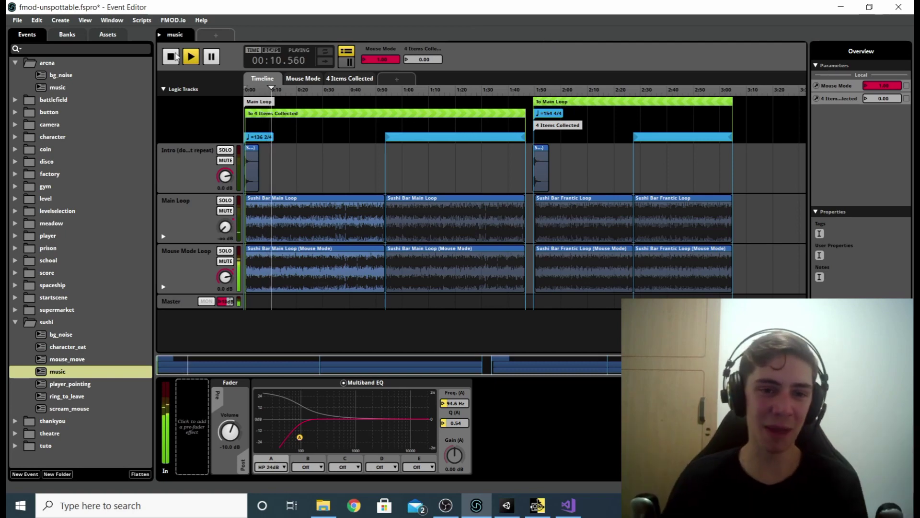
{"action": "key", "text": "space"}
{"action": "left_click_drag", "start_coordinate": [396, 59], "coordinate": [395, 60]}
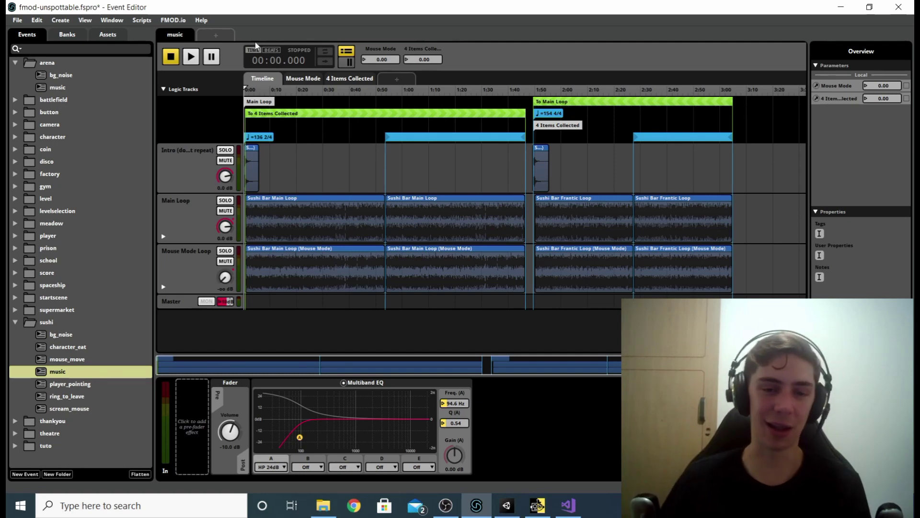
- Audition the sushi music with 4 Items Collected and Mouse Mode at 1.00, stop it, and lower them to 0.01 and 0.00
{"action": "left_click", "coordinate": [191, 56]}
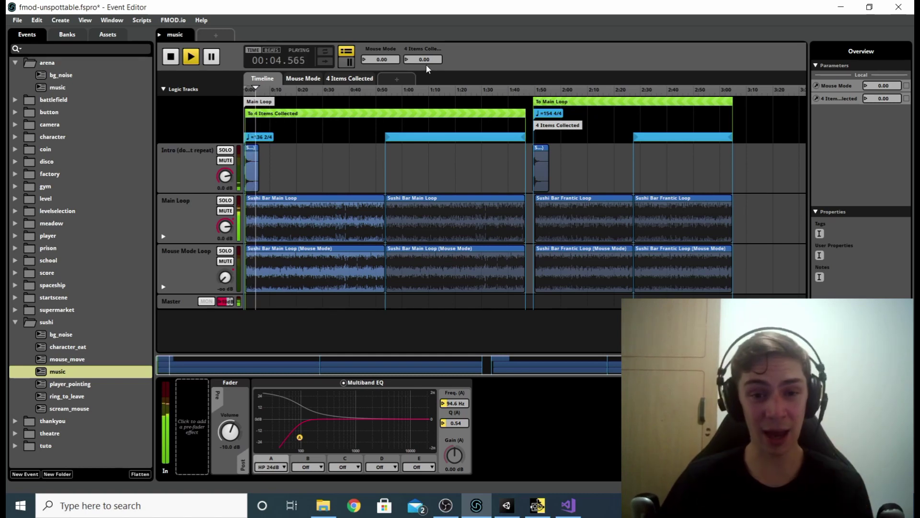
{"action": "left_click_drag", "start_coordinate": [434, 60], "coordinate": [458, 62]}
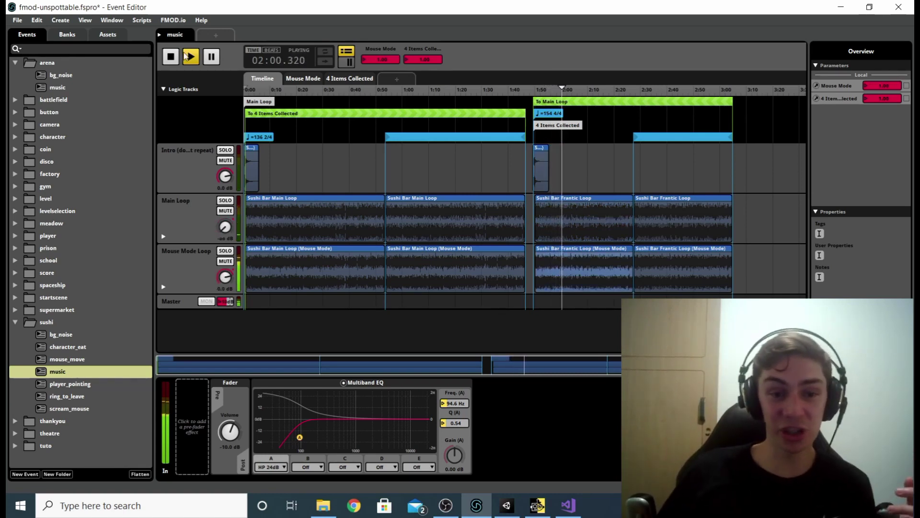
{"action": "key", "text": "space"}
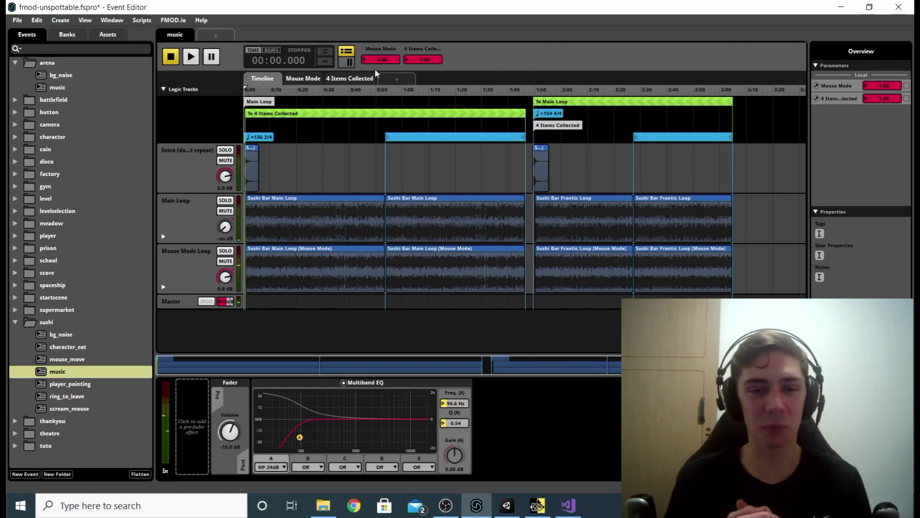
{"action": "left_click", "coordinate": [379, 59]}
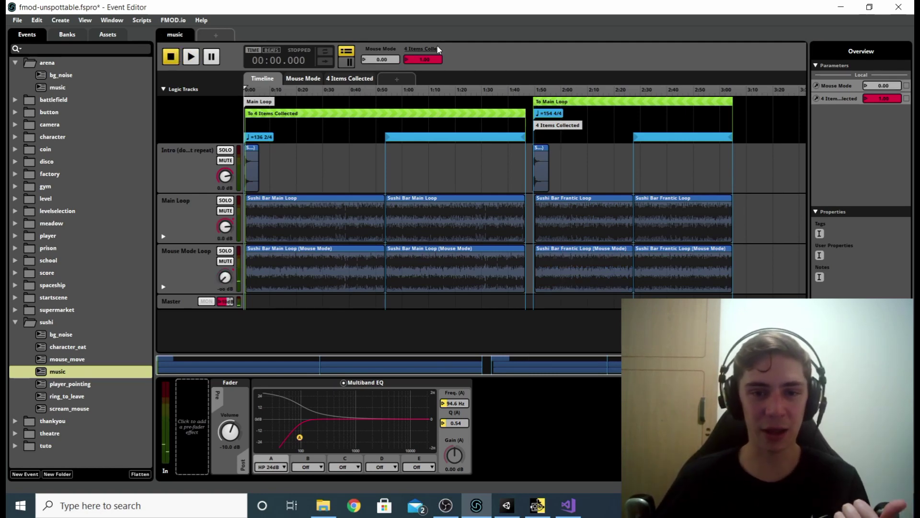
{"action": "left_click_drag", "start_coordinate": [434, 60], "coordinate": [405, 60]}
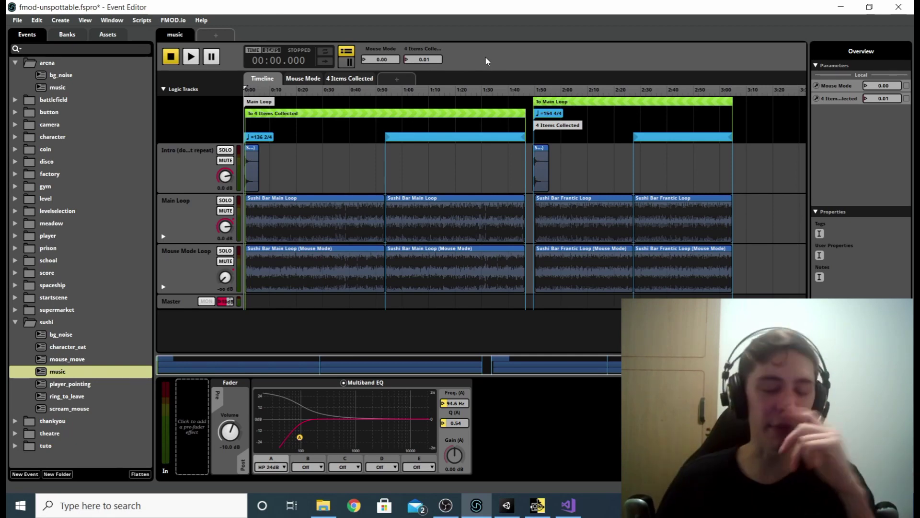
- Switch to Unity, select and activate the Sushi Bar object, and examine its Music Player's Param Name 1, Mouse Mode
{"action": "left_click", "coordinate": [508, 507]}
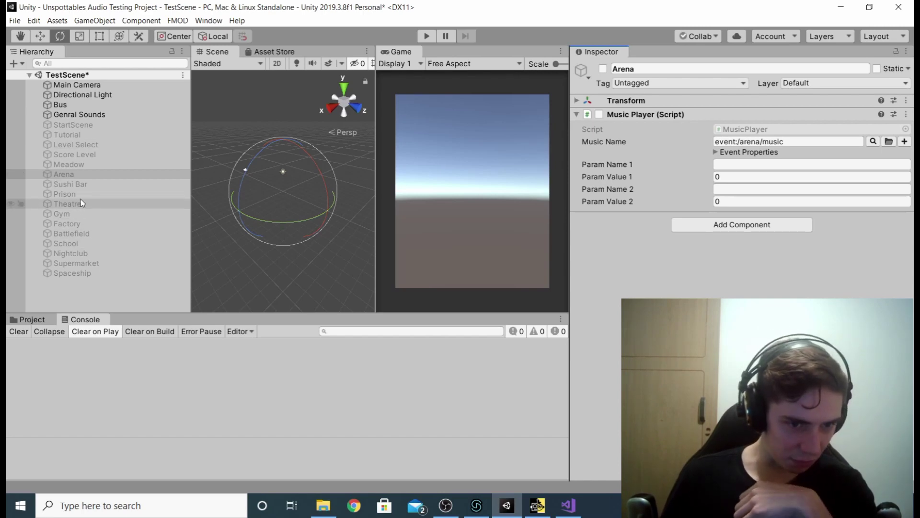
{"action": "left_click", "coordinate": [82, 184]}
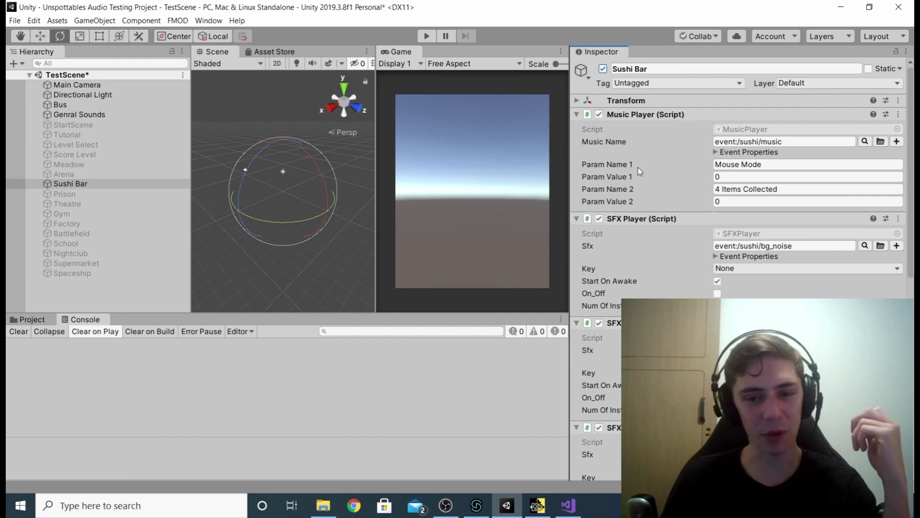
{"action": "left_click", "coordinate": [782, 160]}
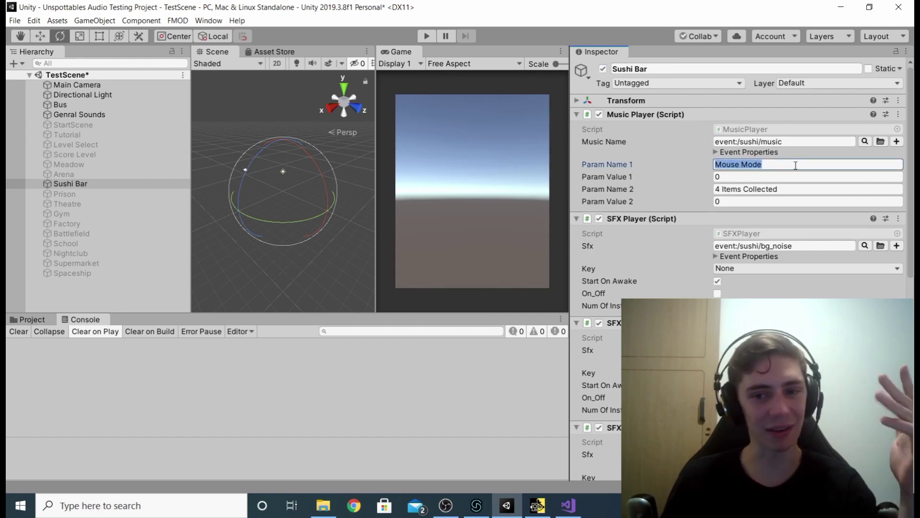
{"action": "left_click", "coordinate": [795, 165]}
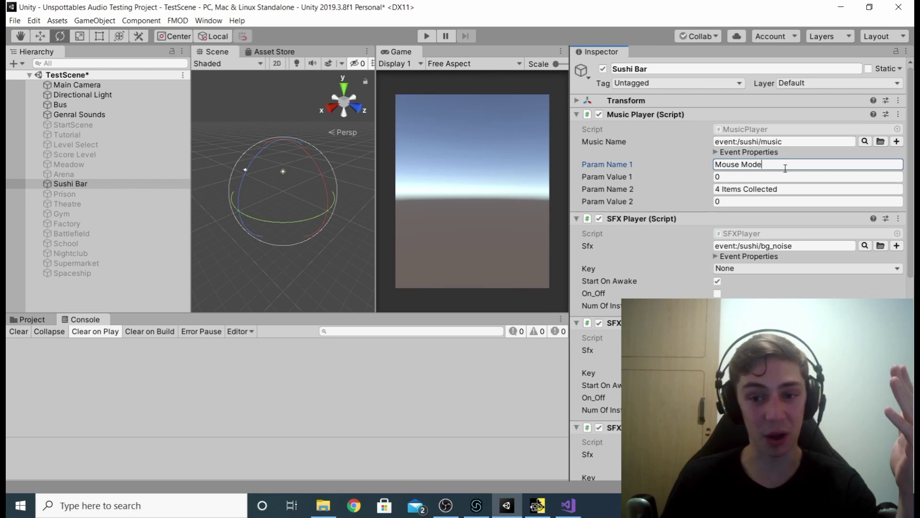
- Set Param Value 1, the value for Mouse Mode, to 1 in the Sushi Bar's Music Player
{"action": "left_click", "coordinate": [798, 176]}
{"action": "left_click", "coordinate": [802, 188]}
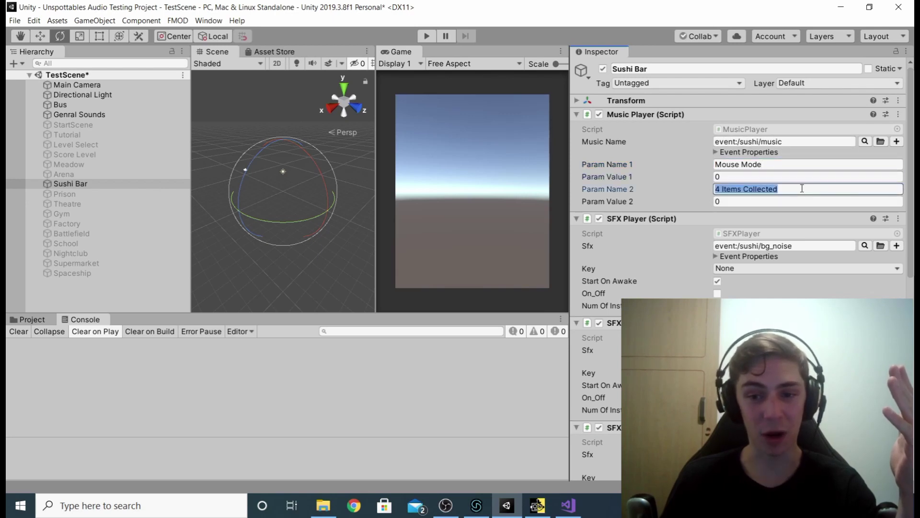
{"action": "mouse_move", "coordinate": [645, 178]}
{"action": "left_mouse_down"}
{"action": "mouse_move", "coordinate": [725, 180]}
{"action": "mouse_move", "coordinate": [633, 177]}
{"action": "mouse_move", "coordinate": [648, 177]}
{"action": "left_mouse_up"}
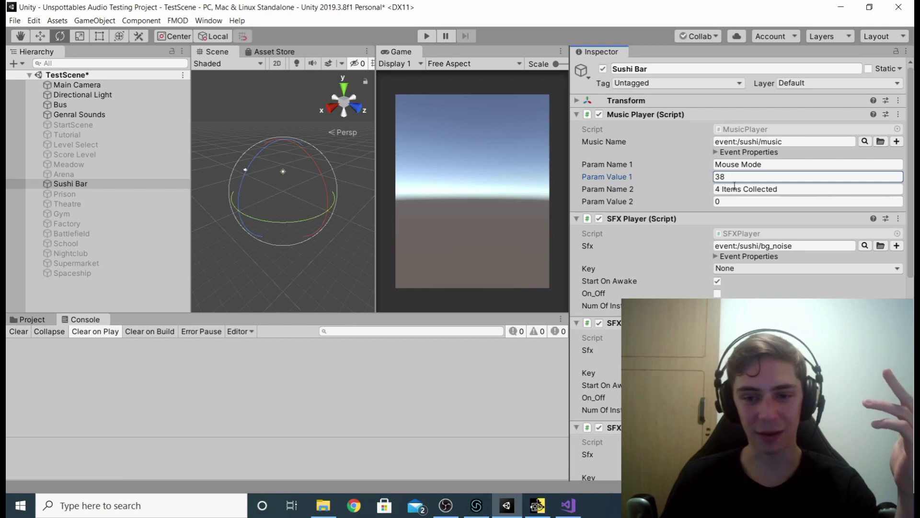
{"action": "double_click", "coordinate": [743, 177]}
{"action": "type", "text": "0"}
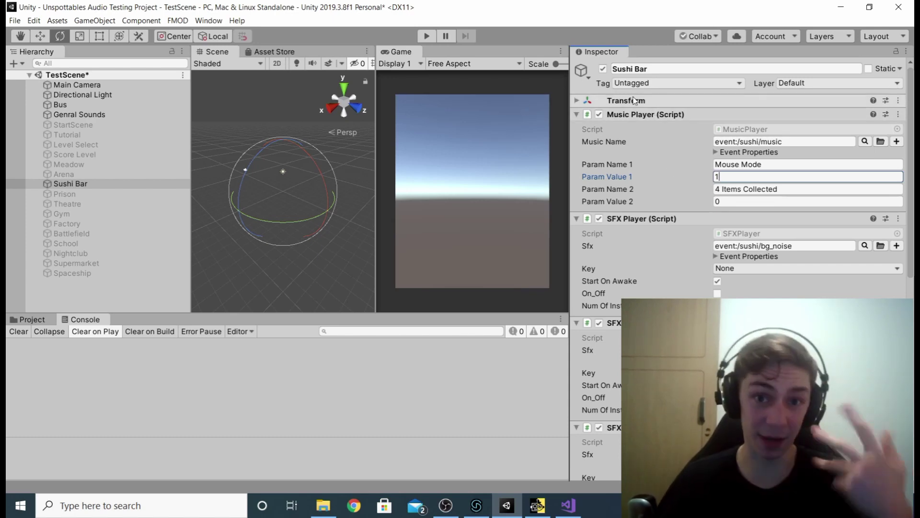
- Switch to Visual Studio and examine the param method's string name and float value arguments in MusicPlayer.cs
{"action": "left_click", "coordinate": [568, 505]}
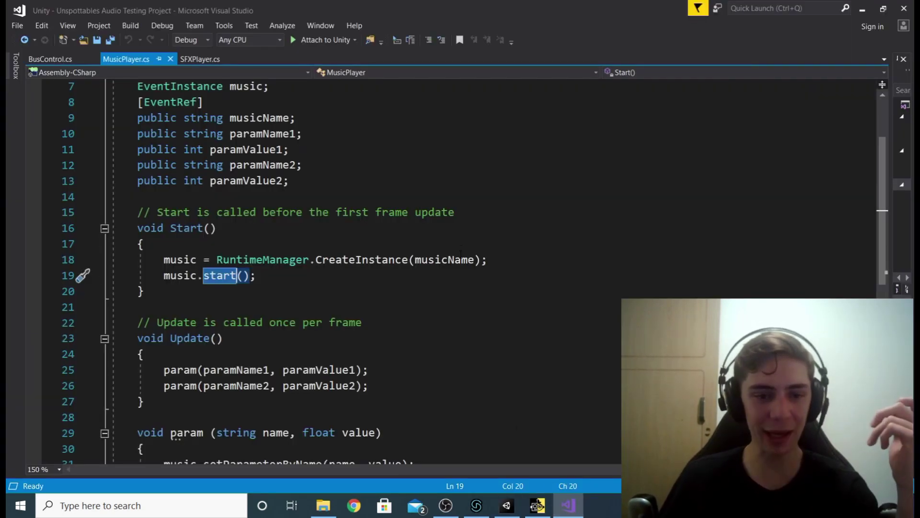
{"action": "scroll", "coordinate": [404, 308], "scroll_direction": "down", "scroll_amount": 1}
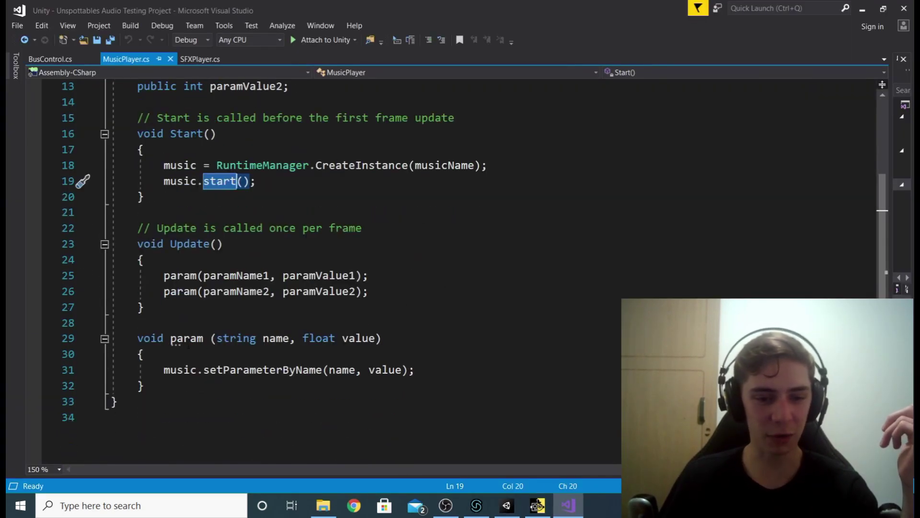
{"action": "left_click", "coordinate": [438, 338]}
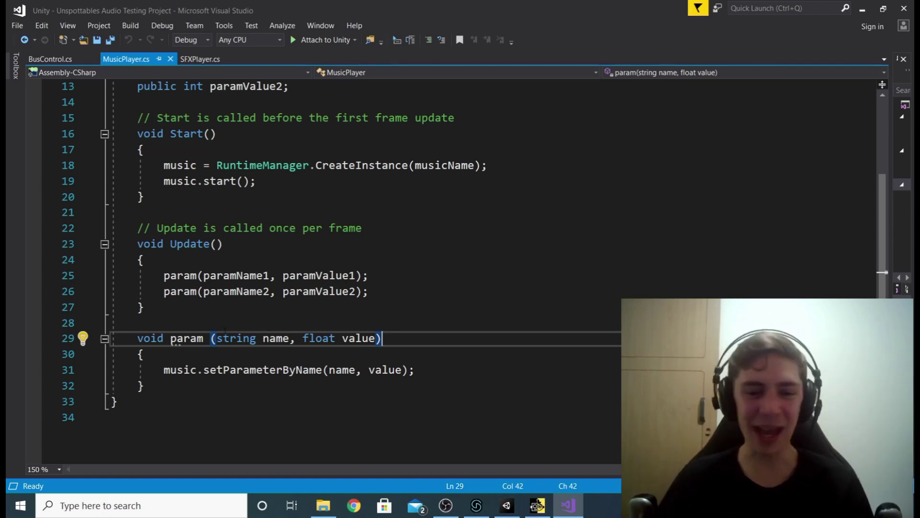
{"action": "left_click", "coordinate": [280, 338]}
{"action": "left_click", "coordinate": [362, 339]}
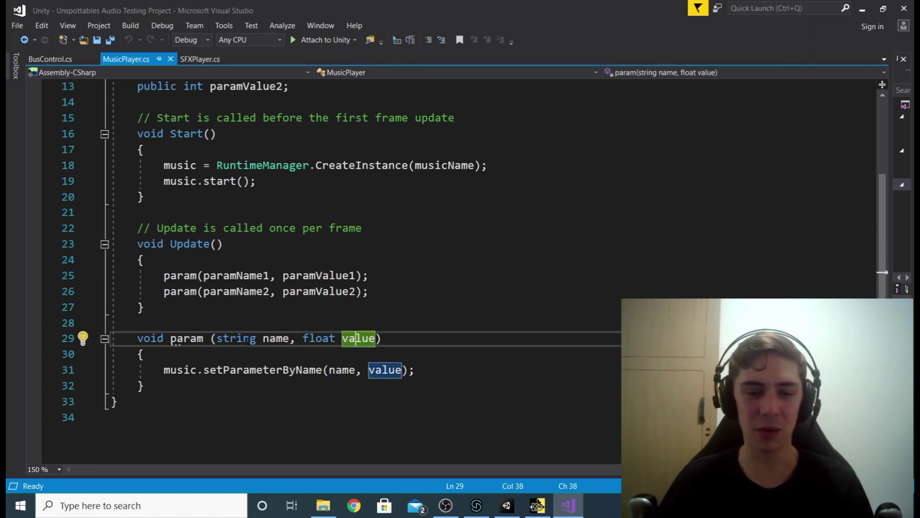
{"action": "left_click", "coordinate": [245, 341]}
{"action": "double_click", "coordinate": [244, 340]}
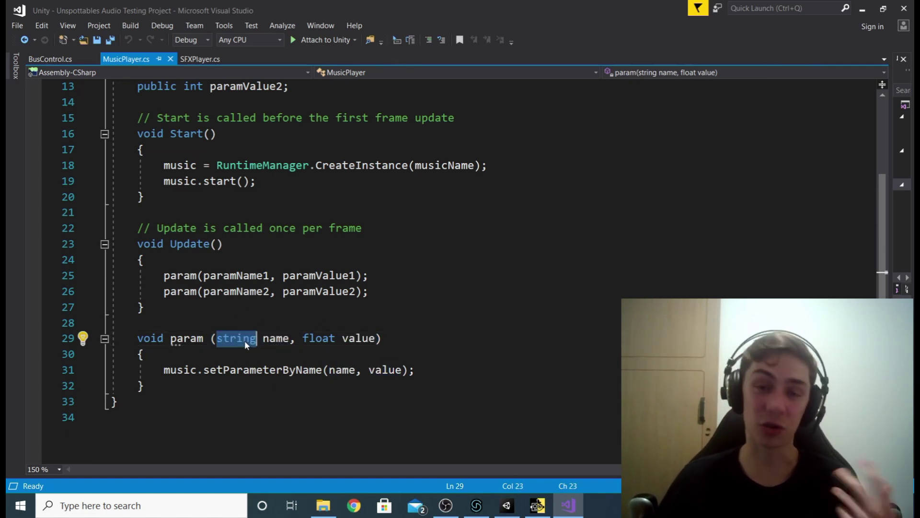
{"action": "double_click", "coordinate": [319, 338]}
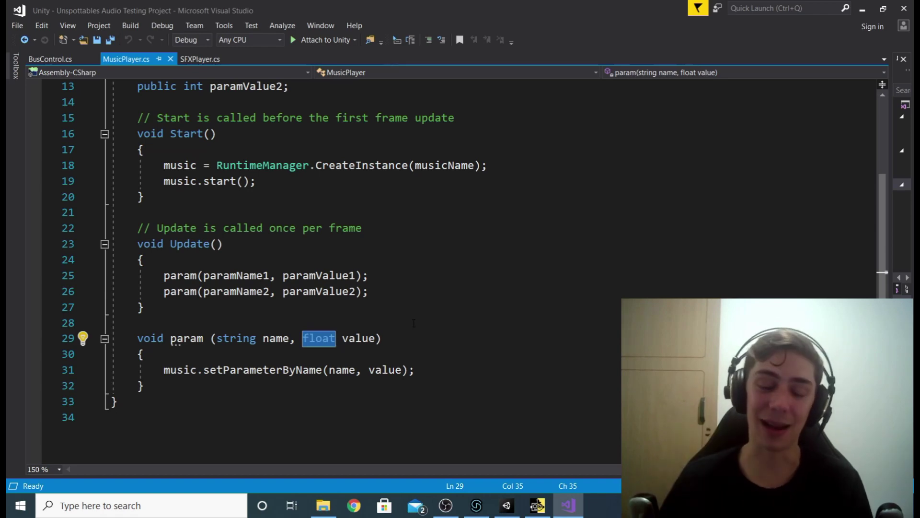
- Examine how Update passes paramName1 and paramValue1 to the param method and its setParameterByName call
{"action": "left_click", "coordinate": [409, 269]}
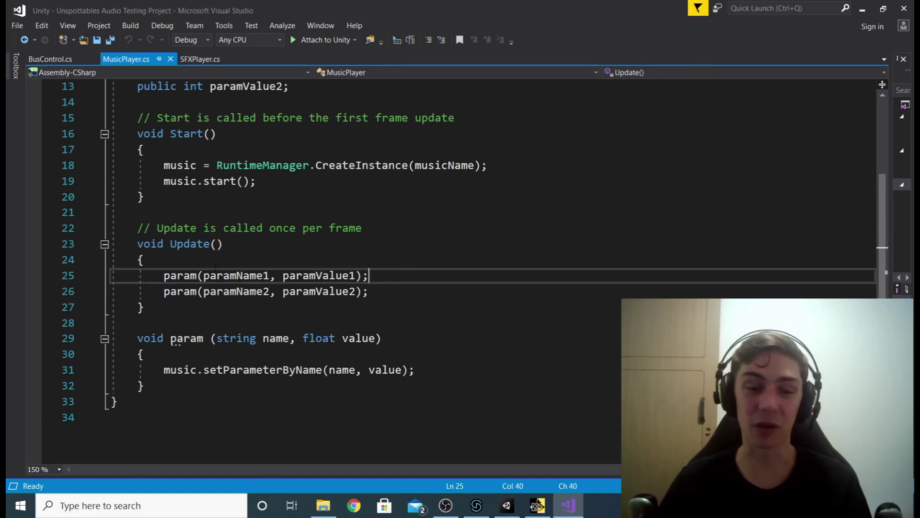
{"action": "mouse_move", "coordinate": [191, 276]}
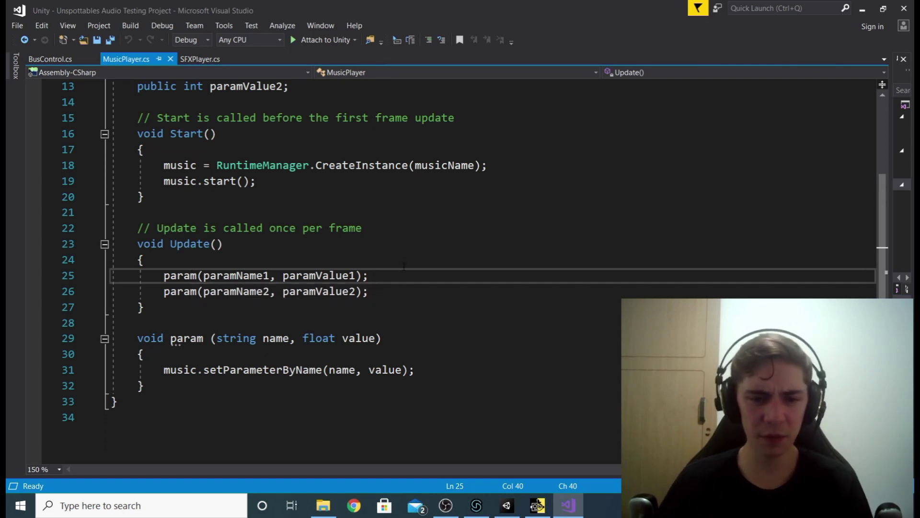
{"action": "left_click", "coordinate": [399, 287]}
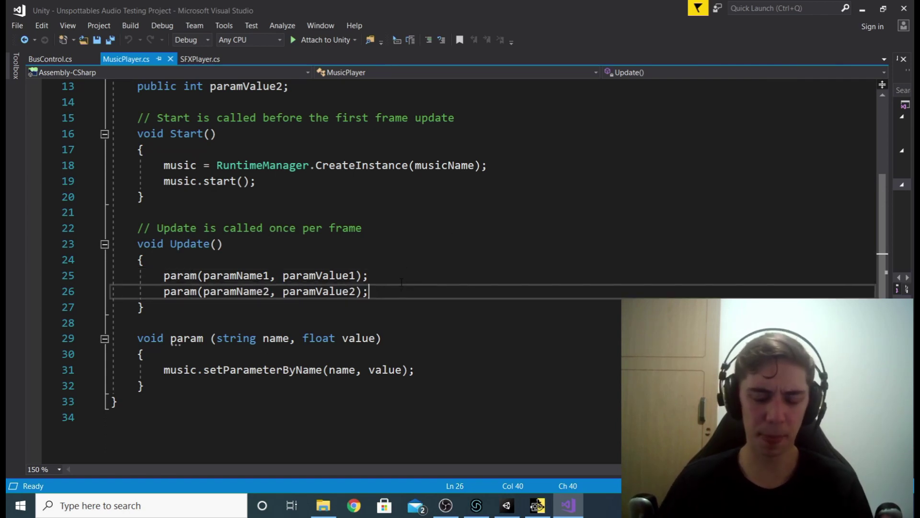
{"action": "double_click", "coordinate": [245, 277]}
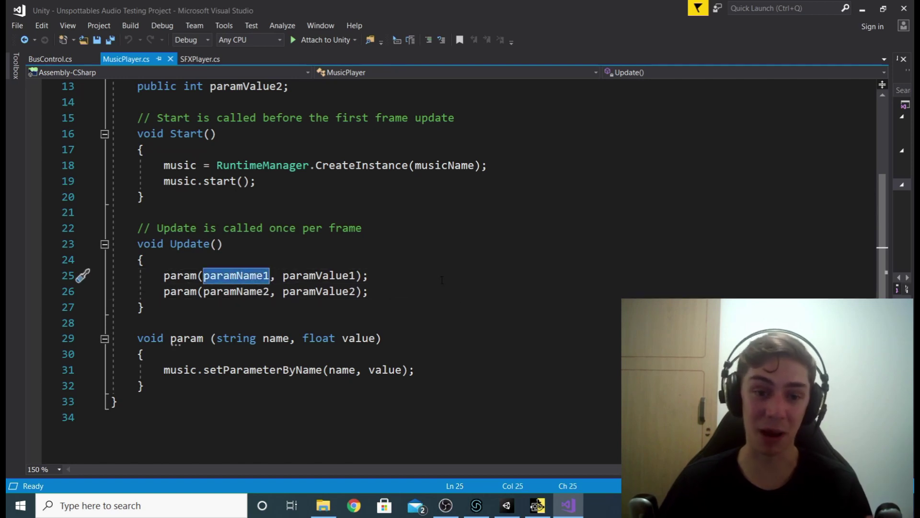
{"action": "double_click", "coordinate": [318, 276]}
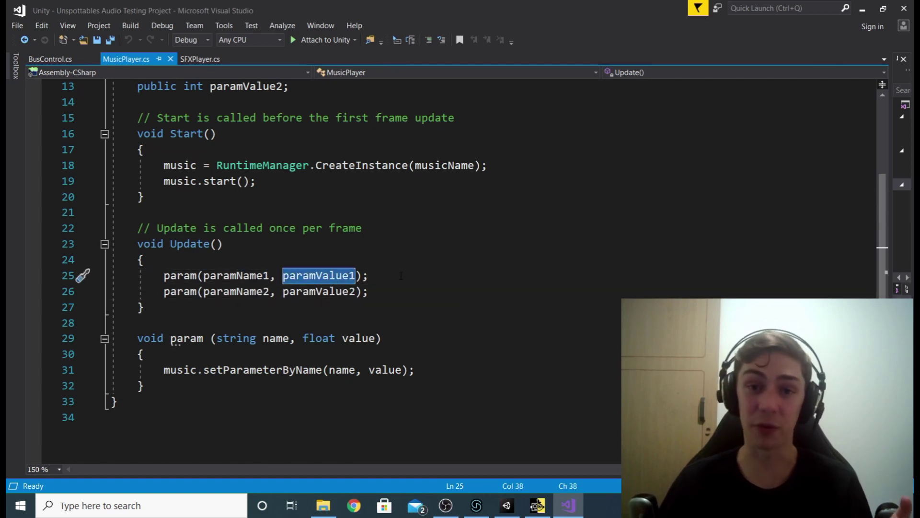
{"action": "double_click", "coordinate": [187, 338]}
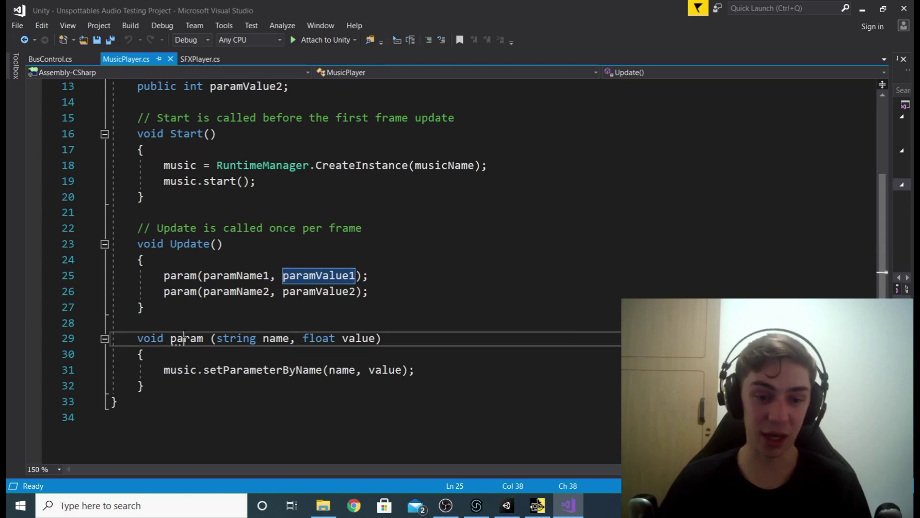
{"action": "left_click", "coordinate": [310, 369]}
{"action": "double_click", "coordinate": [310, 369]}
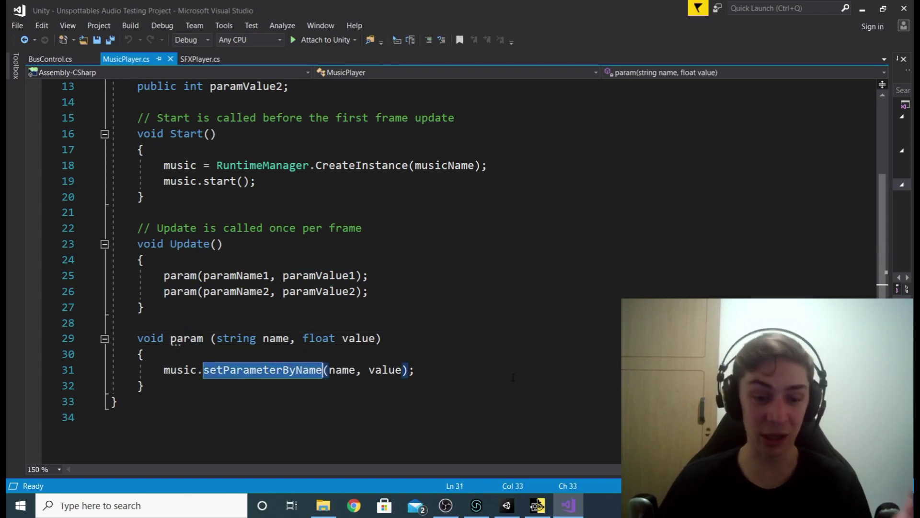
{"action": "left_click", "coordinate": [502, 372]}
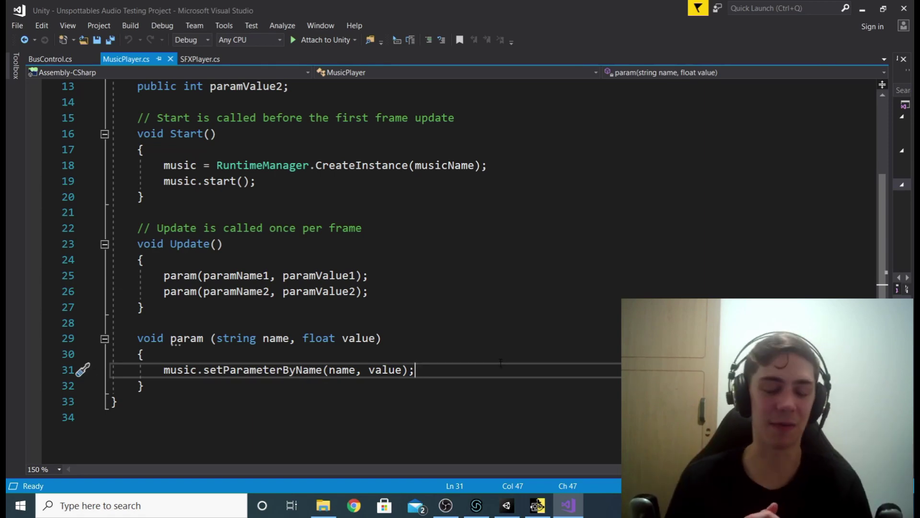
- Switch to Unity, run the scene, and set the Sushi Bar's Param Value 1 to 1 during playback
{"action": "left_click", "coordinate": [519, 513]}
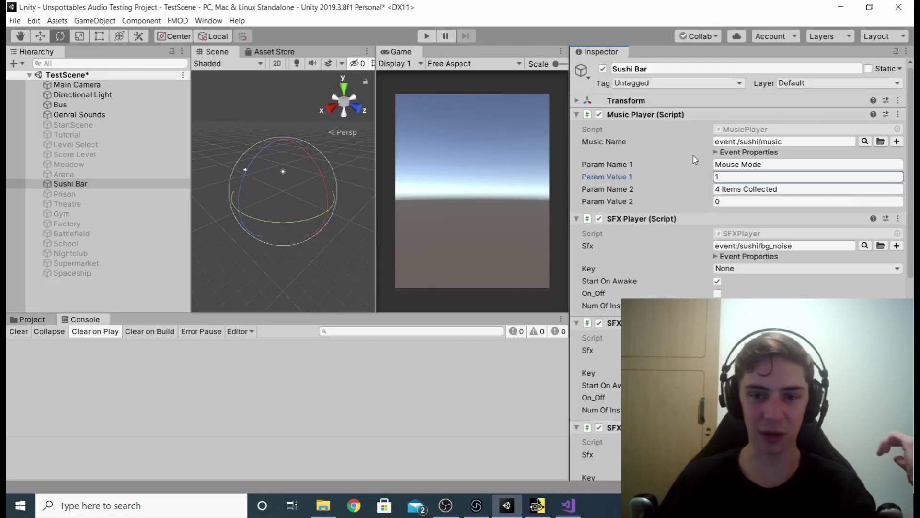
{"action": "left_click", "coordinate": [426, 34]}
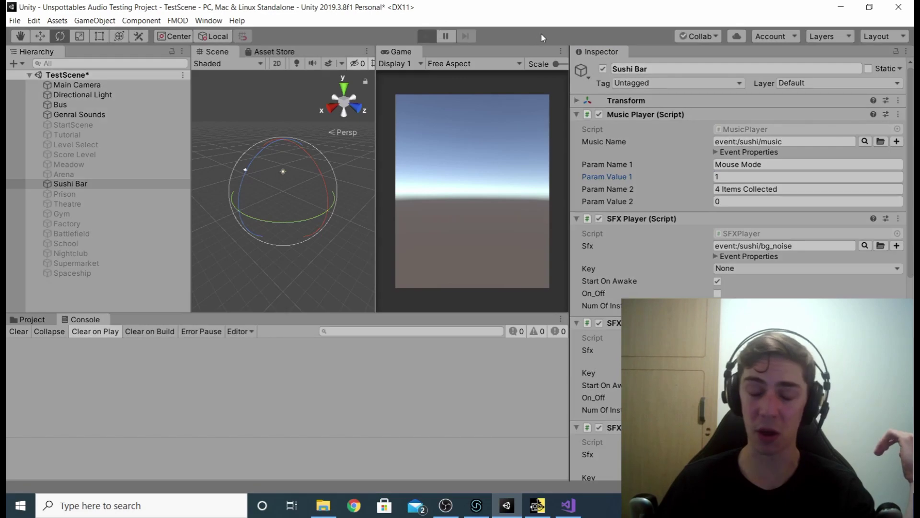
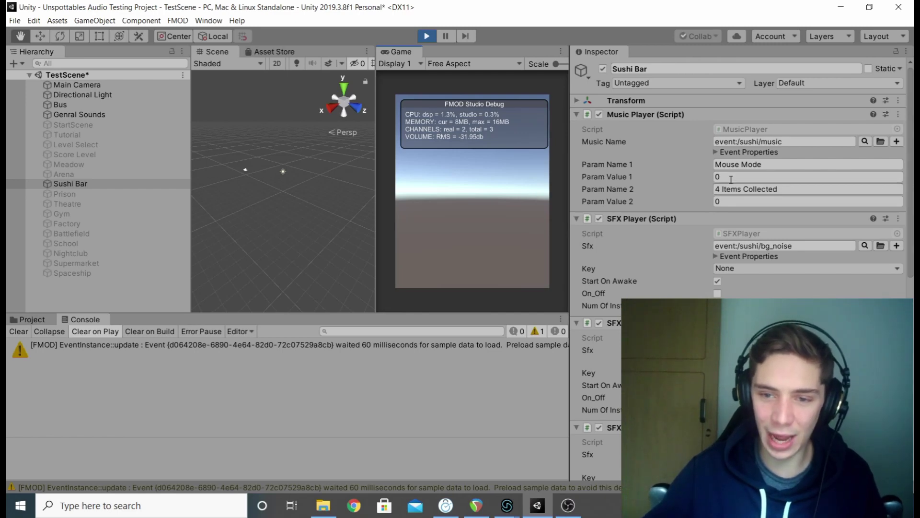
{"action": "left_click", "coordinate": [693, 177]}
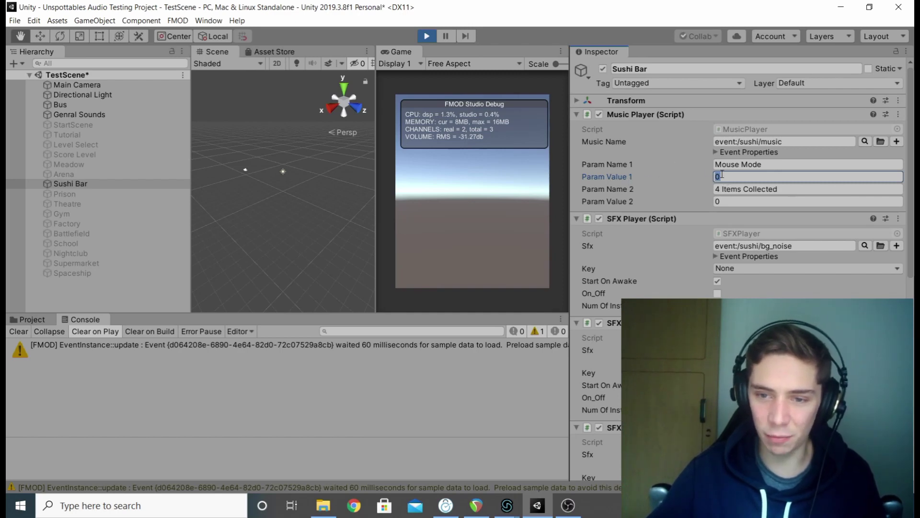
{"action": "type", "text": "1"}
{"action": "left_click", "coordinate": [549, 193]}
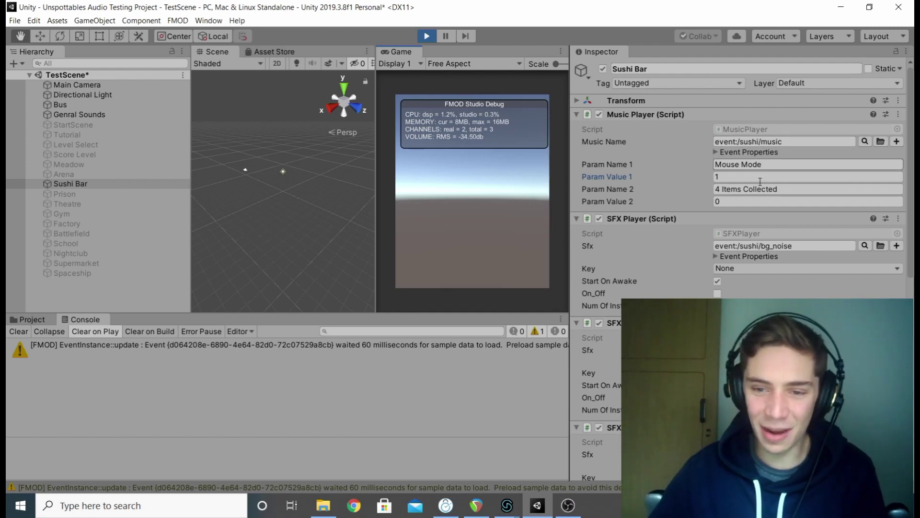
- Set Param Value 1 to 0 and Param Value 2, for 4 Items Collected, to 1 while the scene plays
{"action": "left_click", "coordinate": [743, 177]}
{"action": "type", "text": "0"}
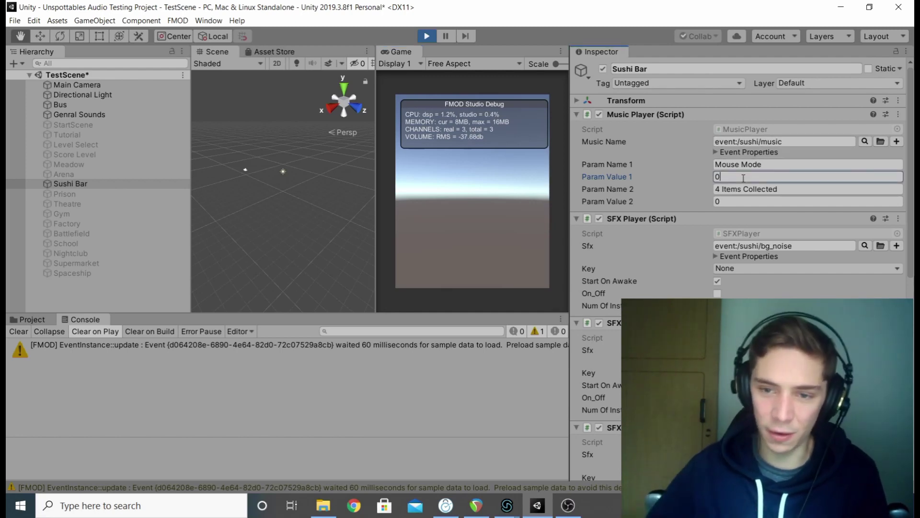
{"action": "left_click", "coordinate": [728, 201]}
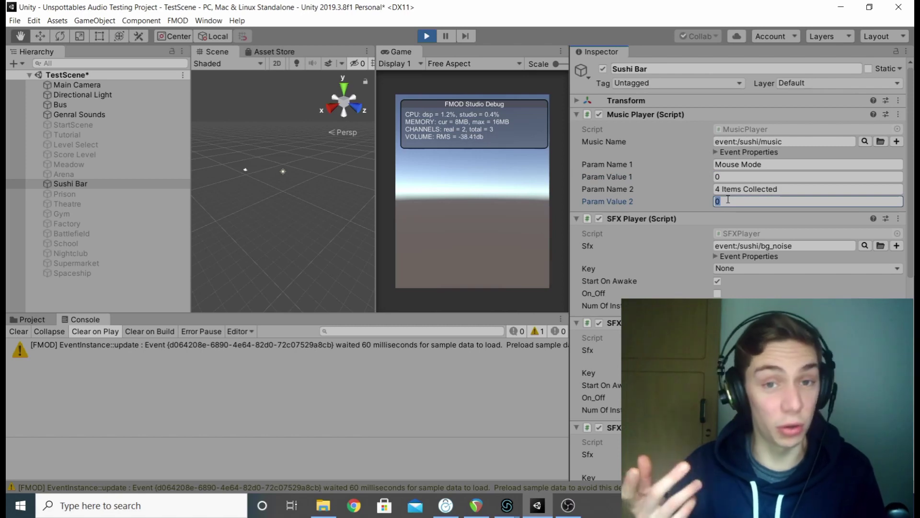
{"action": "type", "text": "1"}
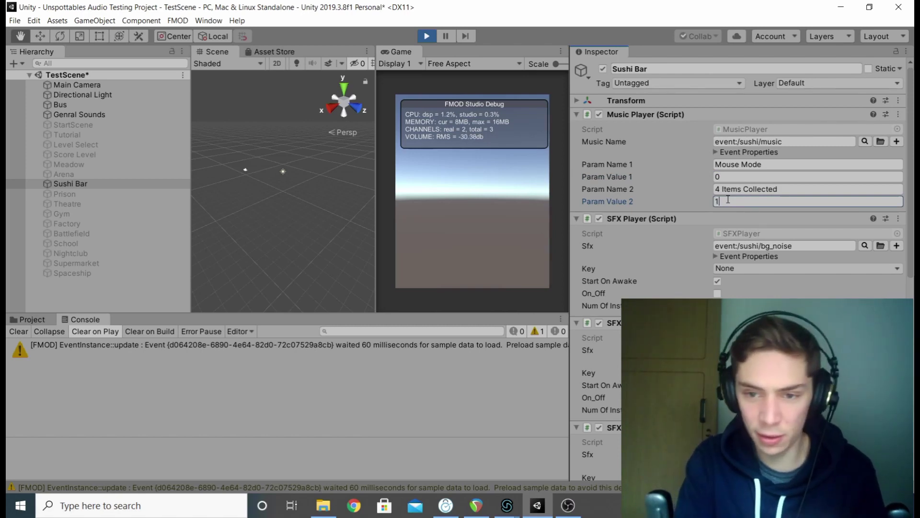
{"action": "left_click", "coordinate": [514, 196]}
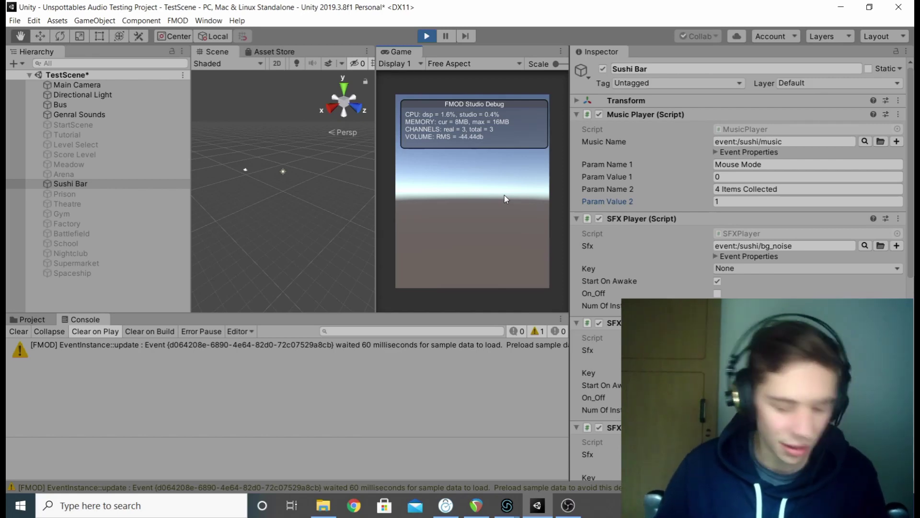
- Set Param Value 1 for Mouse Mode to 1 alongside the active 4 Items Collected parameter
{"action": "left_click", "coordinate": [746, 176]}
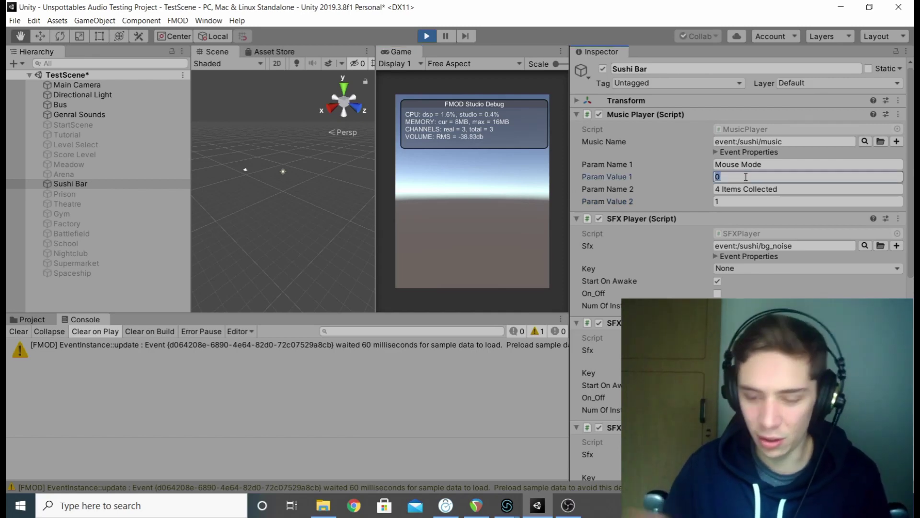
{"action": "key", "text": "BackSpace"}
{"action": "type", "text": "1"}
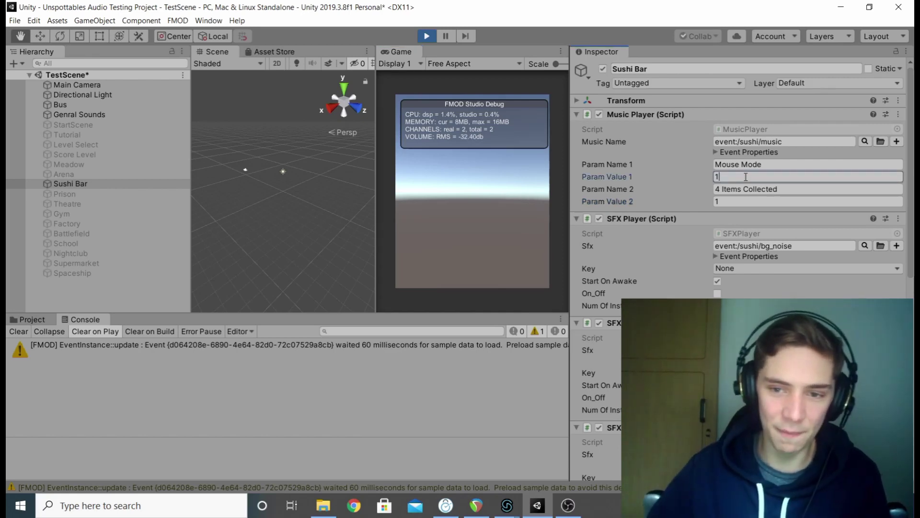
{"action": "left_click", "coordinate": [473, 190]}
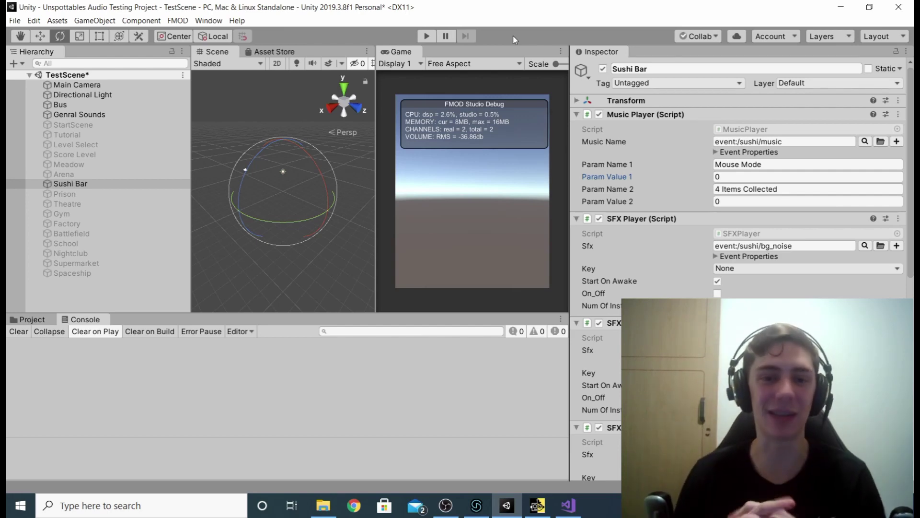
- Open the SFXPlayer script from the Sushi Bar's character_eat component for editing and look through its fields and methods
{"action": "scroll", "coordinate": [674, 220], "scroll_direction": "down", "scroll_amount": 5}
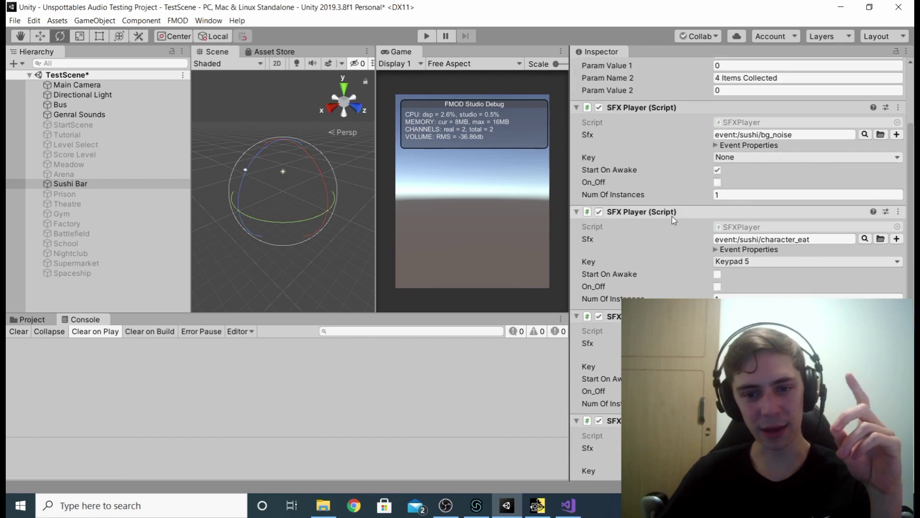
{"action": "right_click", "coordinate": [658, 213]}
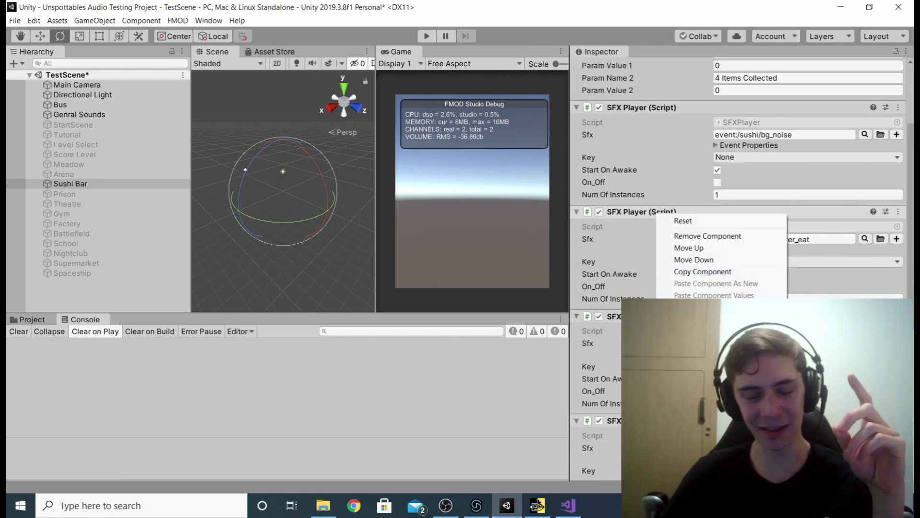
{"action": "left_click", "coordinate": [695, 345]}
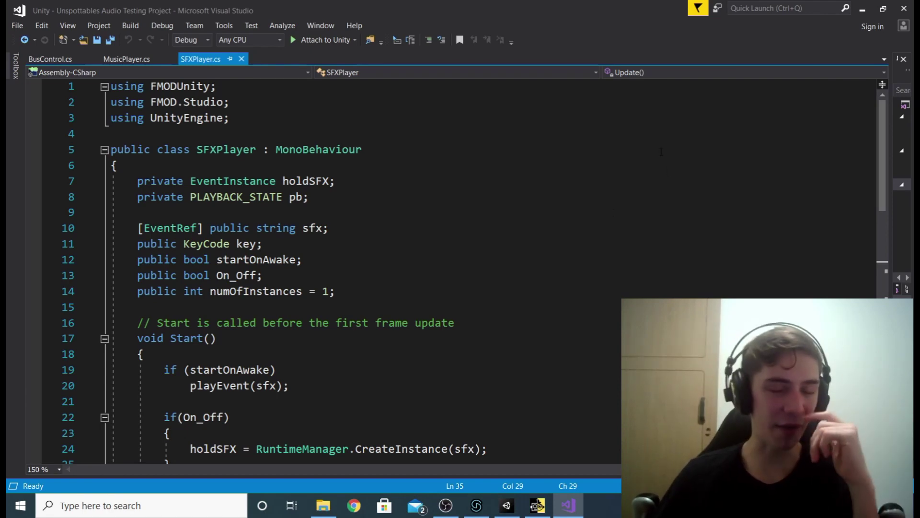
{"action": "scroll", "coordinate": [576, 168], "scroll_direction": "down", "scroll_amount": 2}
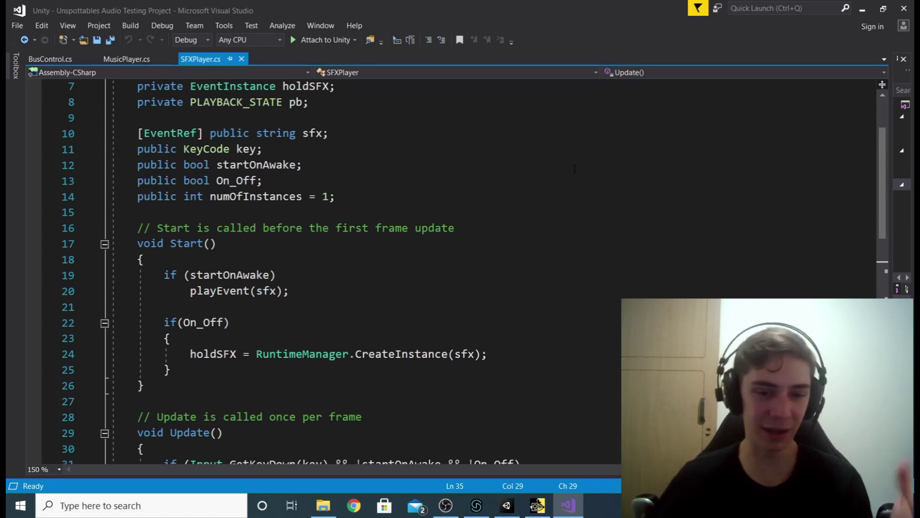
{"action": "scroll", "coordinate": [574, 169], "scroll_direction": "down", "scroll_amount": 7}
{"action": "scroll", "coordinate": [574, 167], "scroll_direction": "up", "scroll_amount": 9}
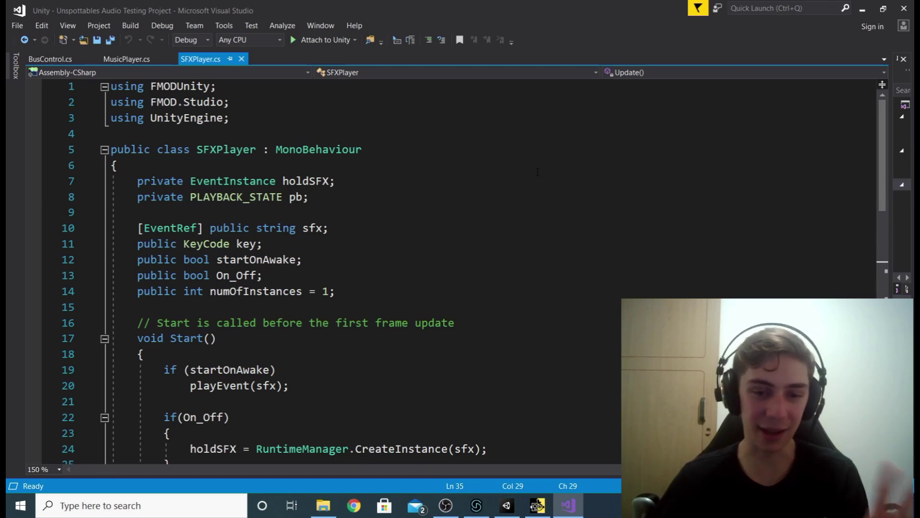
{"action": "scroll", "coordinate": [538, 172], "scroll_direction": "down", "scroll_amount": 9}
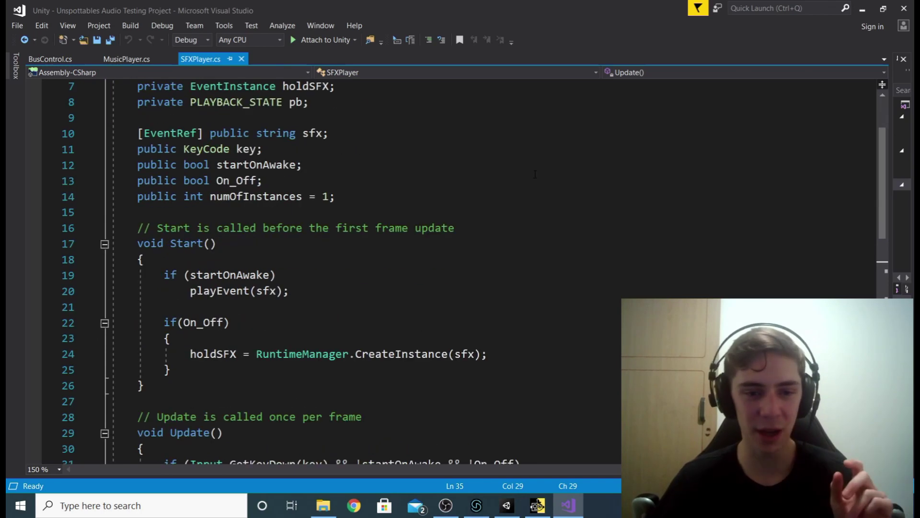
- Look over the SFXPlayer script, then switch to Unity and view the Key options of the Sushi Bar's character_eat SFX Player
{"action": "scroll", "coordinate": [535, 176], "scroll_direction": "down", "scroll_amount": 1}
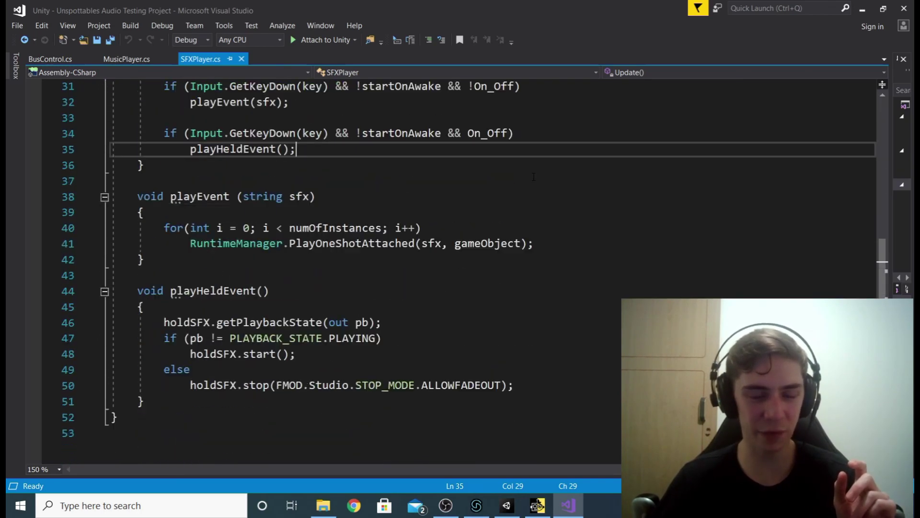
{"action": "scroll", "coordinate": [522, 321], "scroll_direction": "up", "scroll_amount": 10}
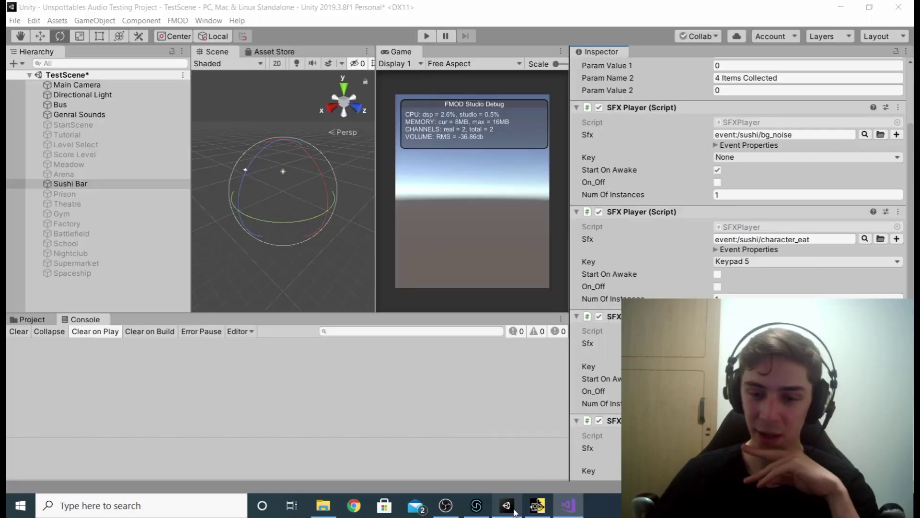
{"action": "left_click", "coordinate": [506, 505]}
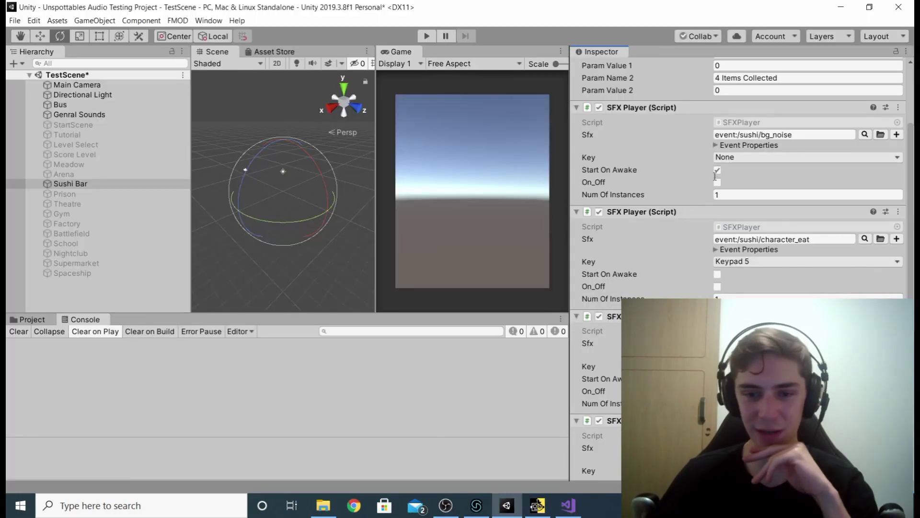
{"action": "scroll", "coordinate": [671, 177], "scroll_direction": "up", "scroll_amount": 5}
{"action": "scroll", "coordinate": [625, 261], "scroll_direction": "down", "scroll_amount": 4}
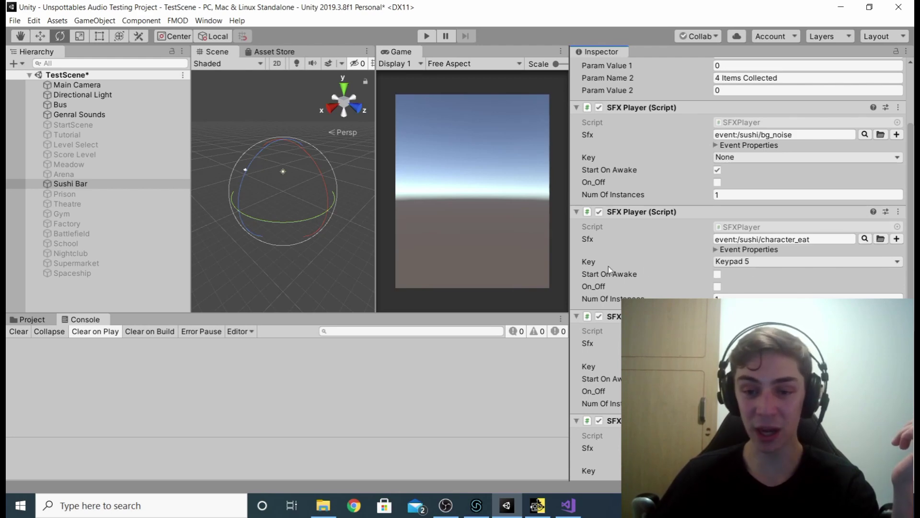
{"action": "left_click", "coordinate": [766, 264]}
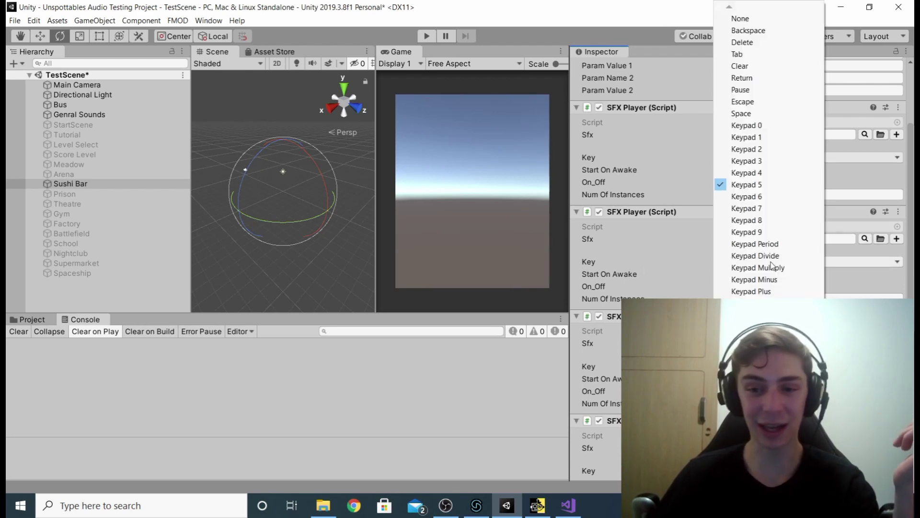
{"action": "left_click", "coordinate": [622, 267]}
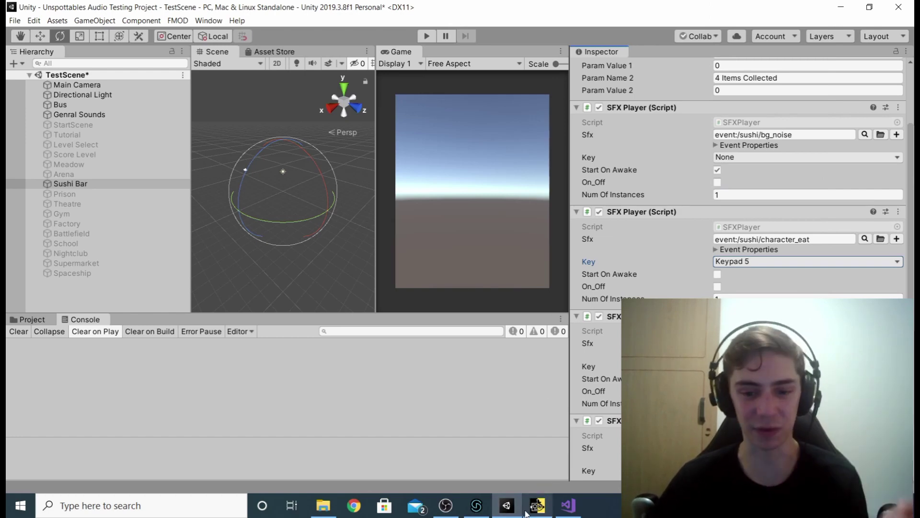
- Return to Visual Studio, highlight the public KeyCode key field in SFXPlayer.cs and examine where Update() uses it
{"action": "left_click", "coordinate": [568, 506]}
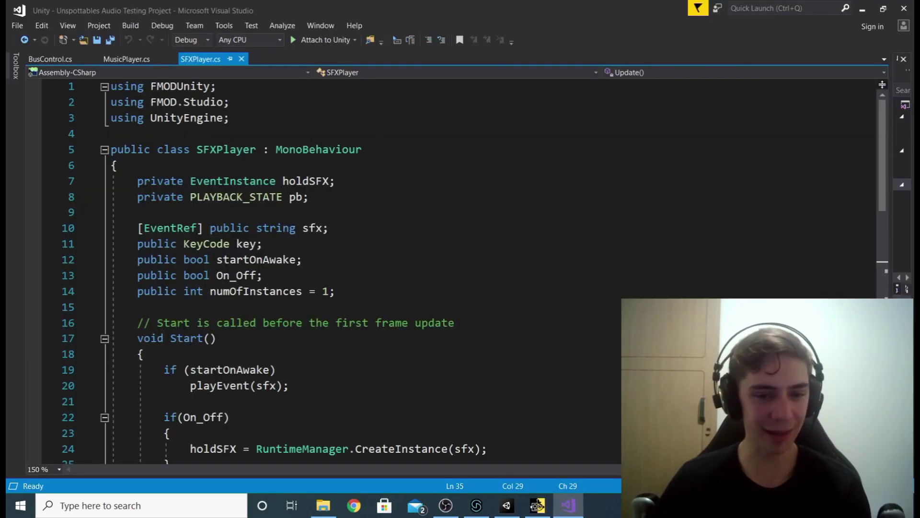
{"action": "left_click", "coordinate": [218, 244]}
{"action": "double_click", "coordinate": [218, 244]}
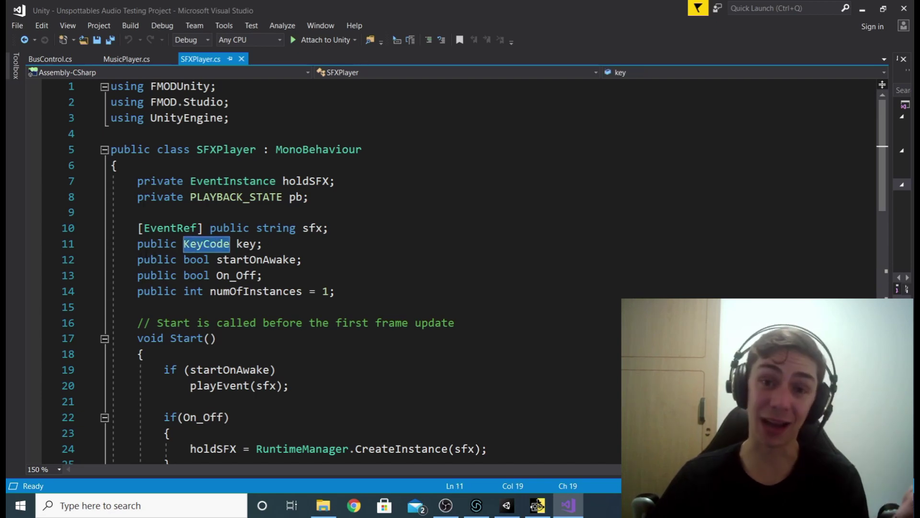
{"action": "left_click", "coordinate": [258, 244]}
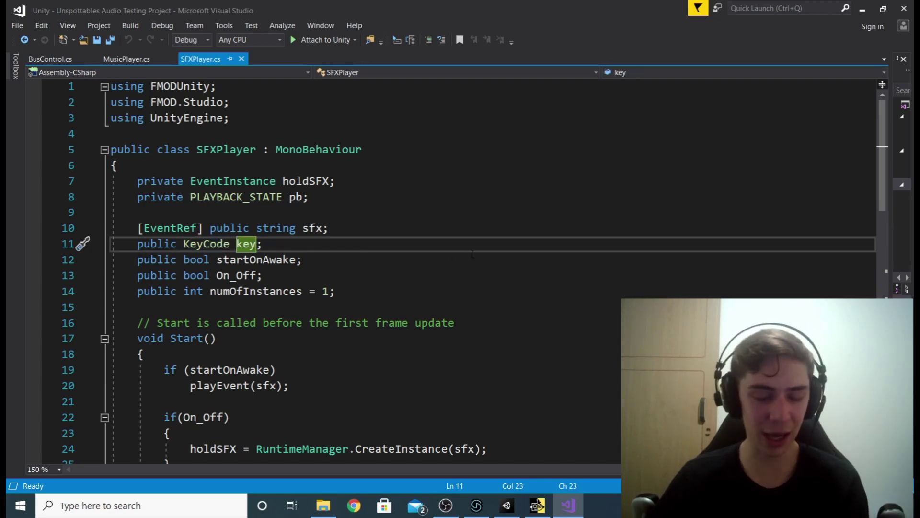
{"action": "scroll", "coordinate": [473, 254], "scroll_direction": "down", "scroll_amount": 6}
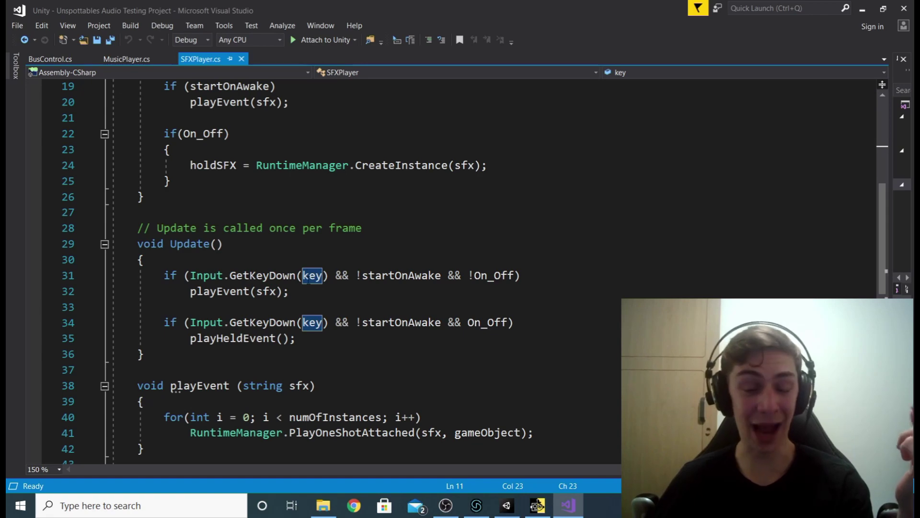
{"action": "scroll", "coordinate": [309, 283], "scroll_direction": "up", "scroll_amount": 4}
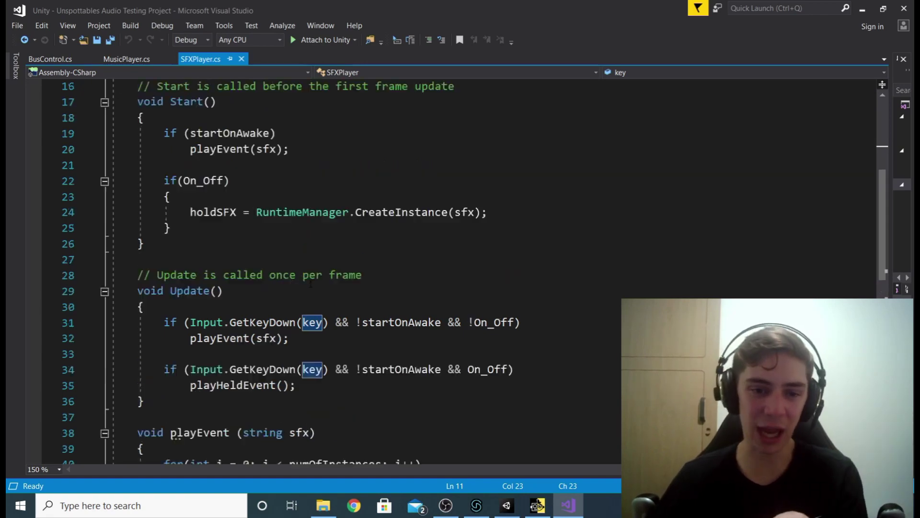
{"action": "scroll", "coordinate": [338, 304], "scroll_direction": "down", "scroll_amount": 4}
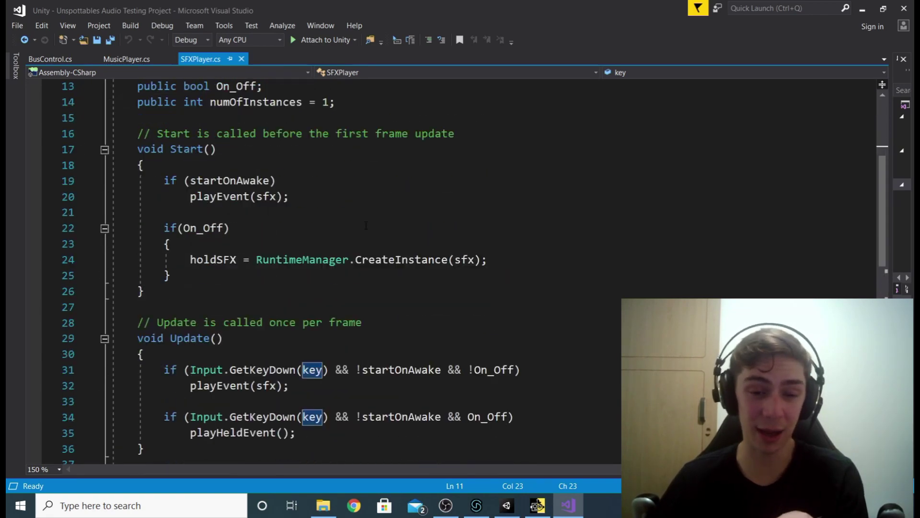
{"action": "mouse_move", "coordinate": [324, 282]}
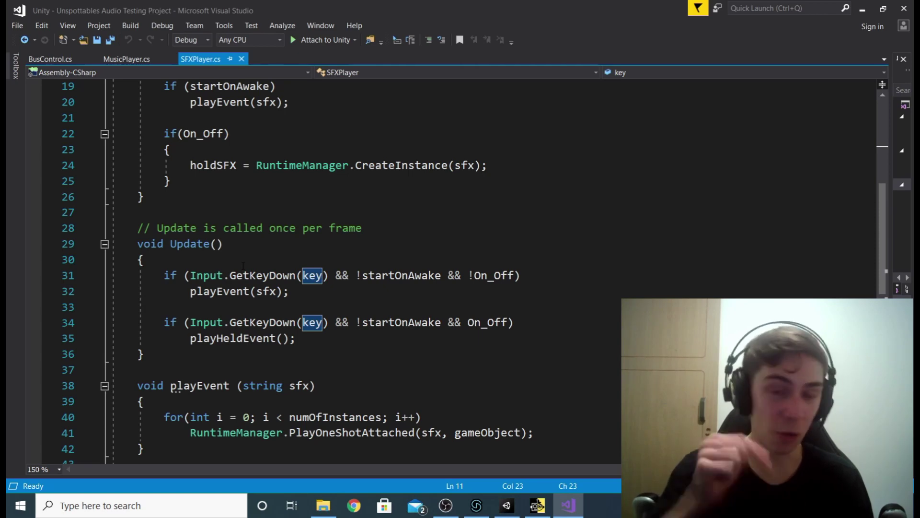
- Highlight the playEvent call in Update() and its !startOnAwake && !On_Off condition
{"action": "left_click", "coordinate": [223, 291]}
{"action": "key", "text": "ctrl+Right"}
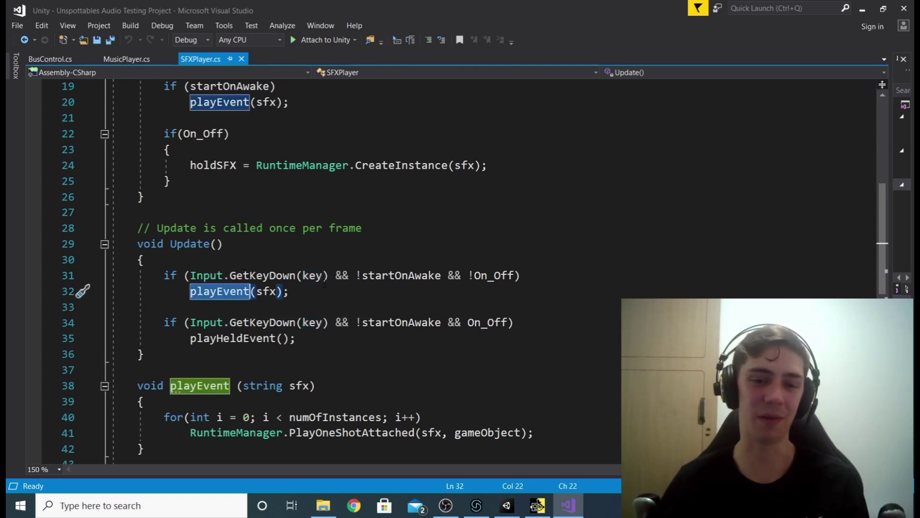
{"action": "left_click_drag", "start_coordinate": [338, 267], "coordinate": [520, 276]}
{"action": "left_click", "coordinate": [339, 265]}
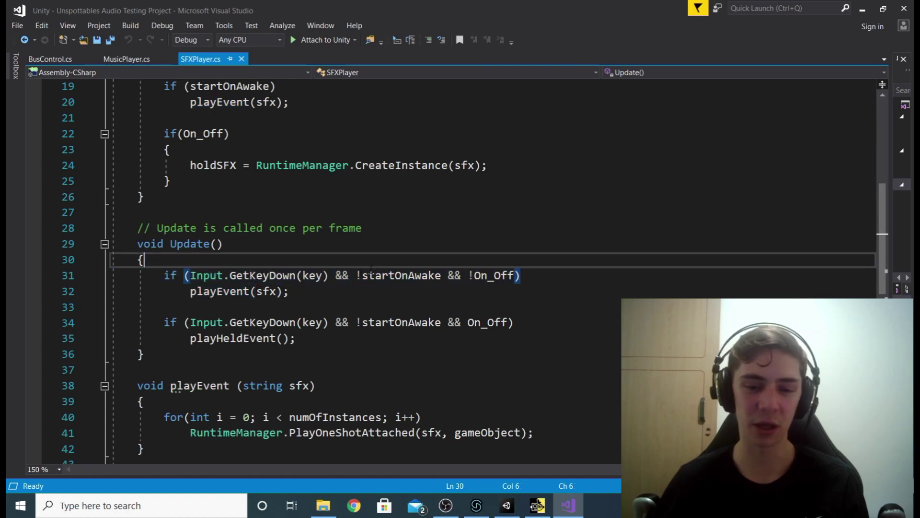
{"action": "left_click_drag", "start_coordinate": [358, 276], "coordinate": [515, 275]}
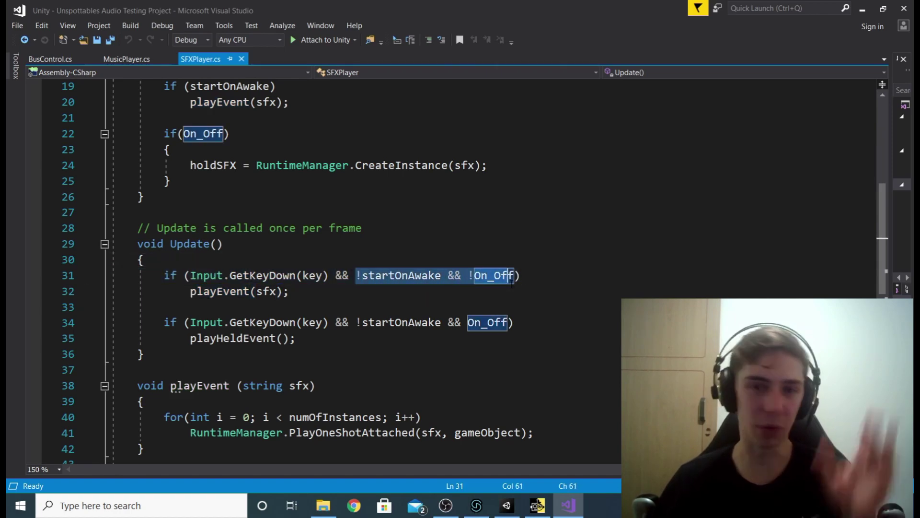
{"action": "left_click", "coordinate": [570, 281]}
- Switch to Unity and deactivate the Sushi Bar object
{"action": "key", "text": "alt+Tab"}
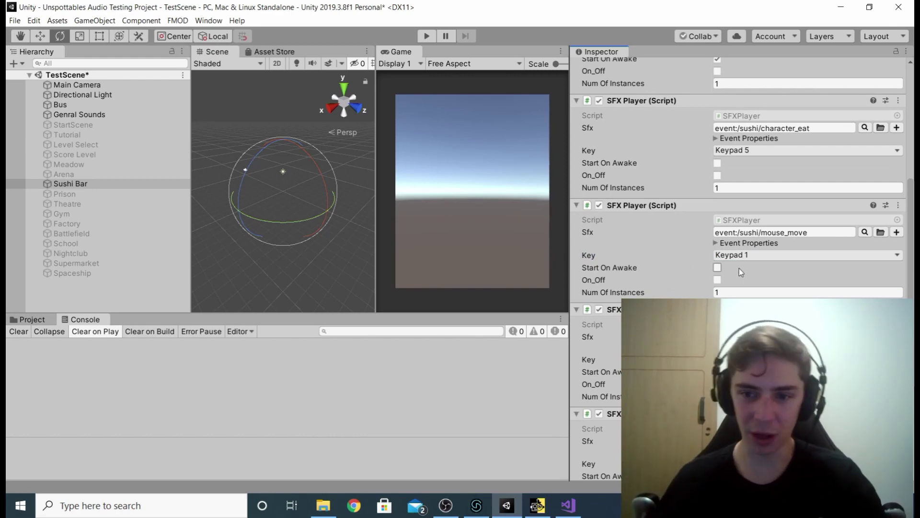
{"action": "scroll", "coordinate": [741, 272], "scroll_direction": "up", "scroll_amount": 5}
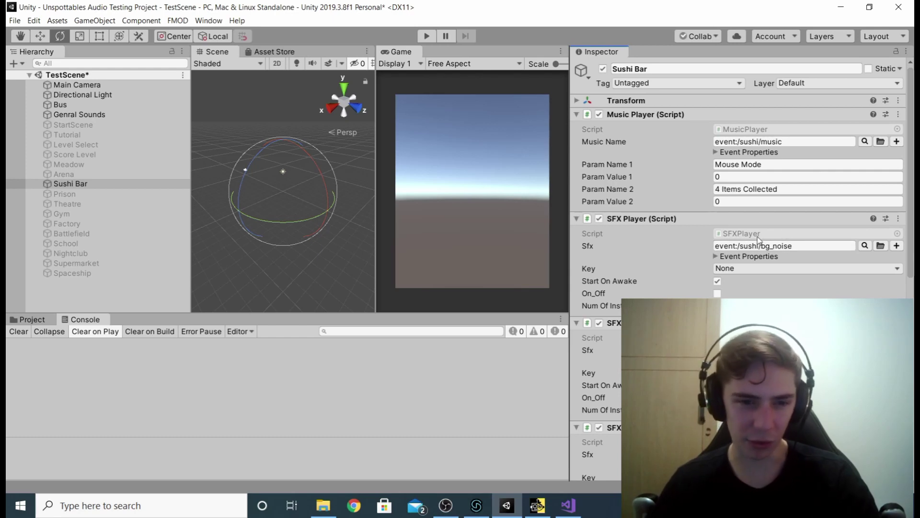
{"action": "left_click", "coordinate": [603, 68]}
- Activate the Theatre object, then make Prison the active level object in its place and show its SFX Player components
{"action": "left_click", "coordinate": [99, 203]}
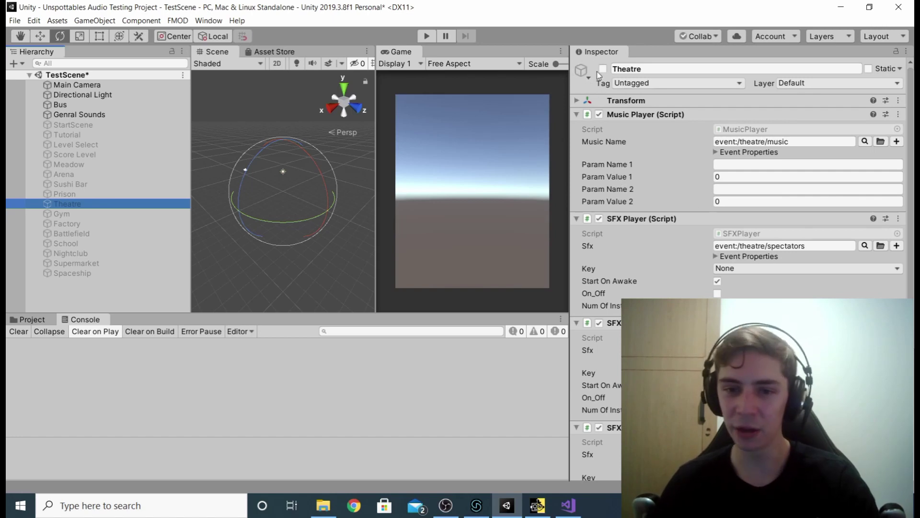
{"action": "left_click", "coordinate": [602, 69]}
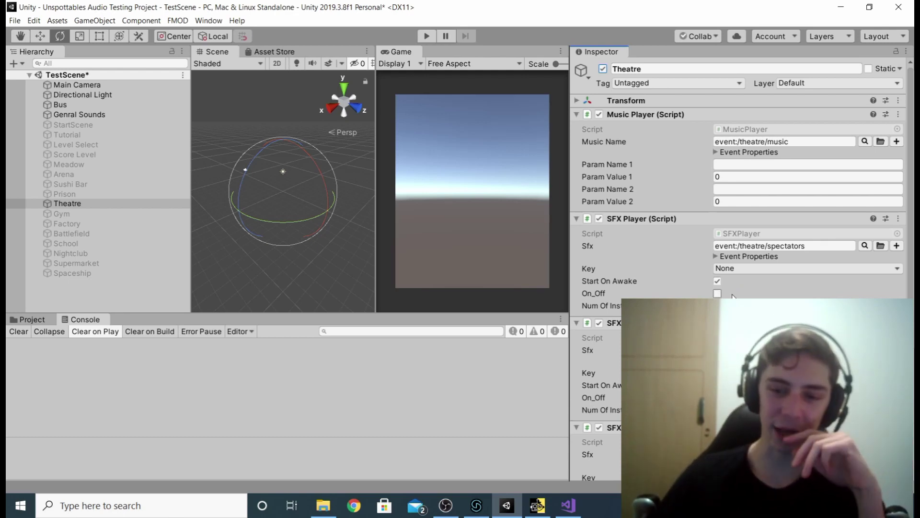
{"action": "key", "text": "Up"}
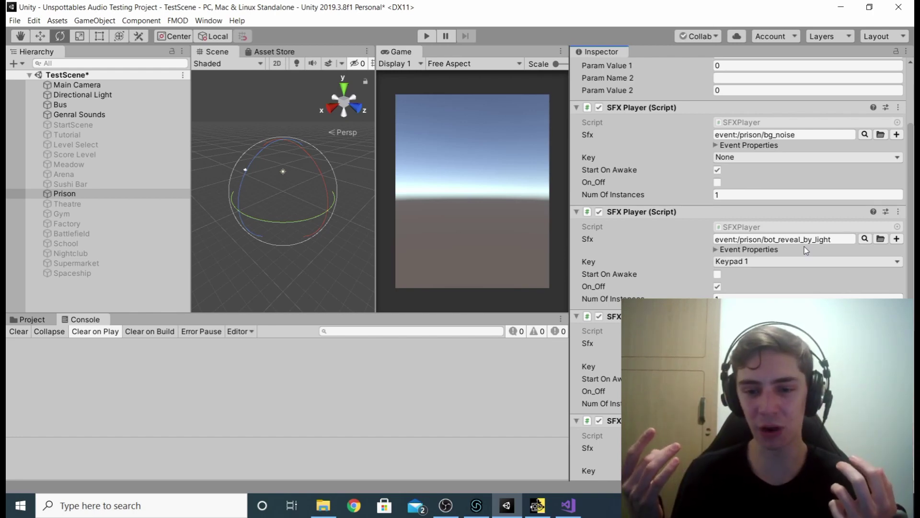
- Switch to FMOD Studio, collapse the sushi folder and open the bot_reveal_by_light event from the prison folder
{"action": "left_click", "coordinate": [478, 509]}
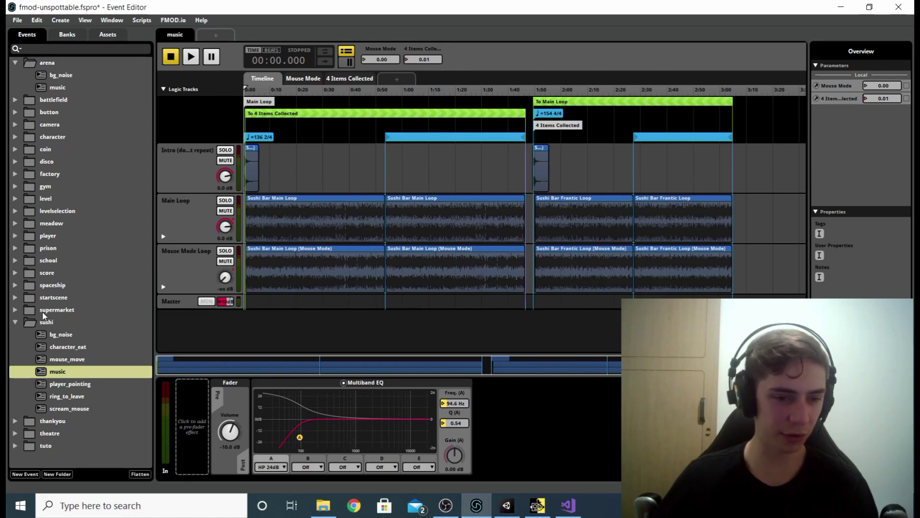
{"action": "left_click", "coordinate": [14, 321]}
{"action": "left_click", "coordinate": [16, 248]}
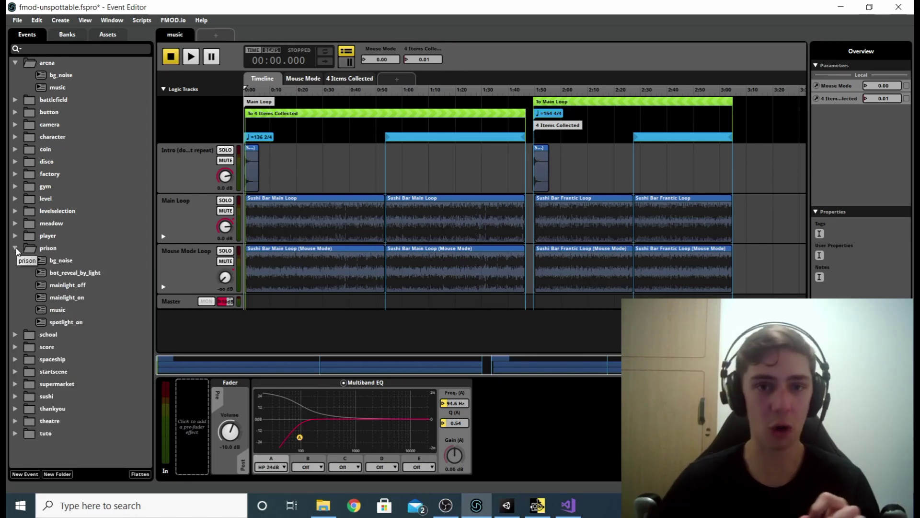
{"action": "left_click", "coordinate": [84, 276]}
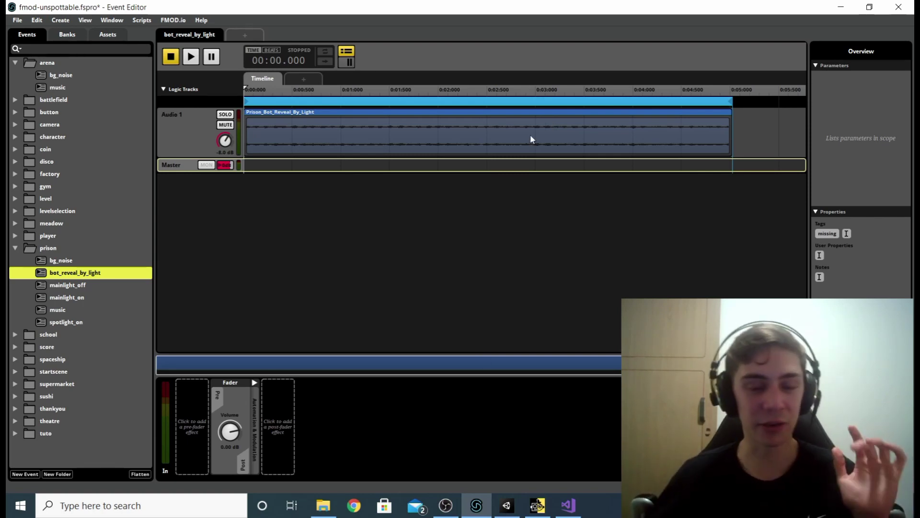
- Return to Visual Studio and examine the startOnAwake and On_Off conditions in Update(), comparing the playEvent and playHeldEvent calls
{"action": "left_click", "coordinate": [569, 505]}
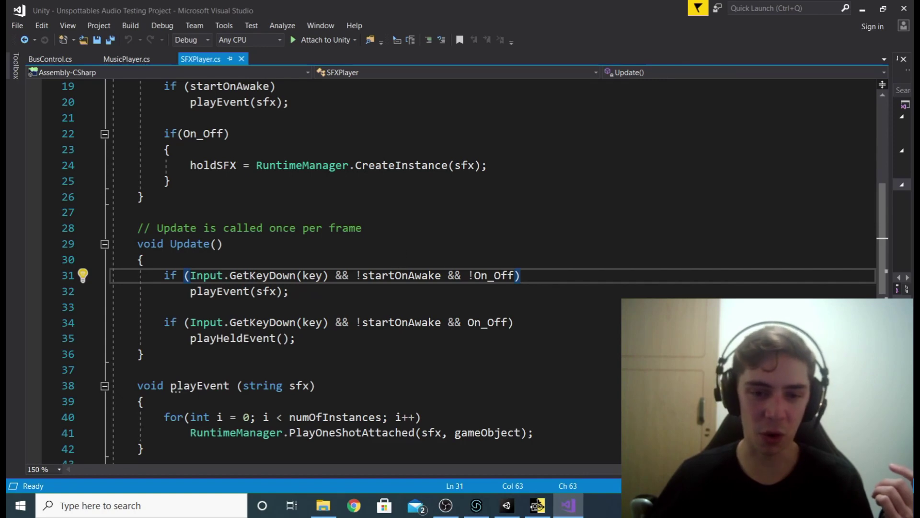
{"action": "double_click", "coordinate": [410, 275]}
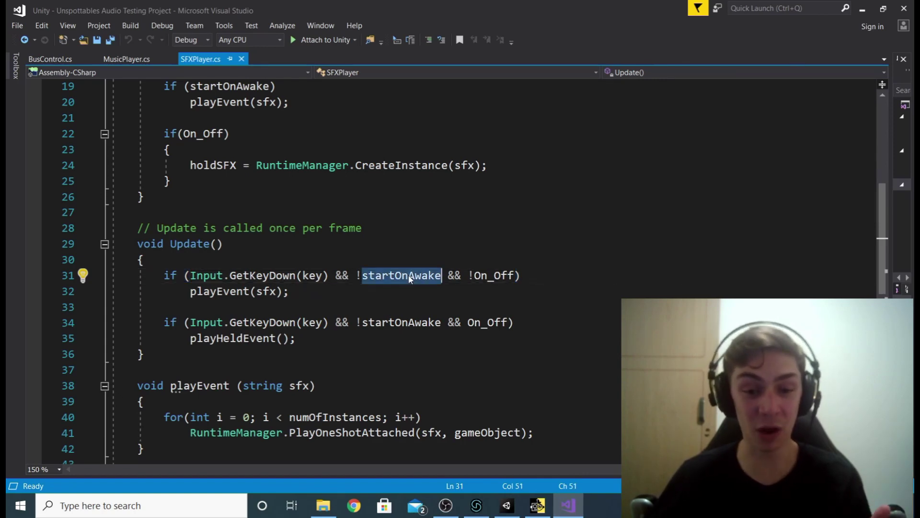
{"action": "left_click", "coordinate": [530, 276]}
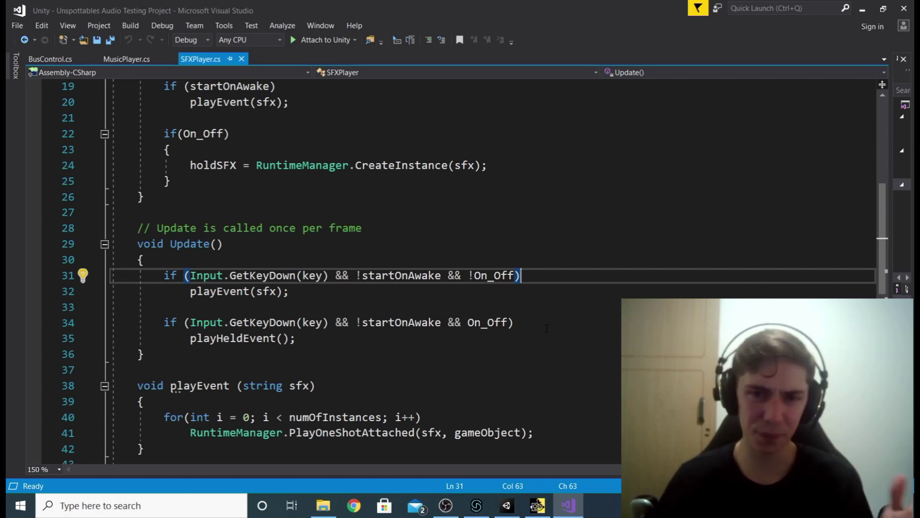
{"action": "left_click", "coordinate": [312, 294]}
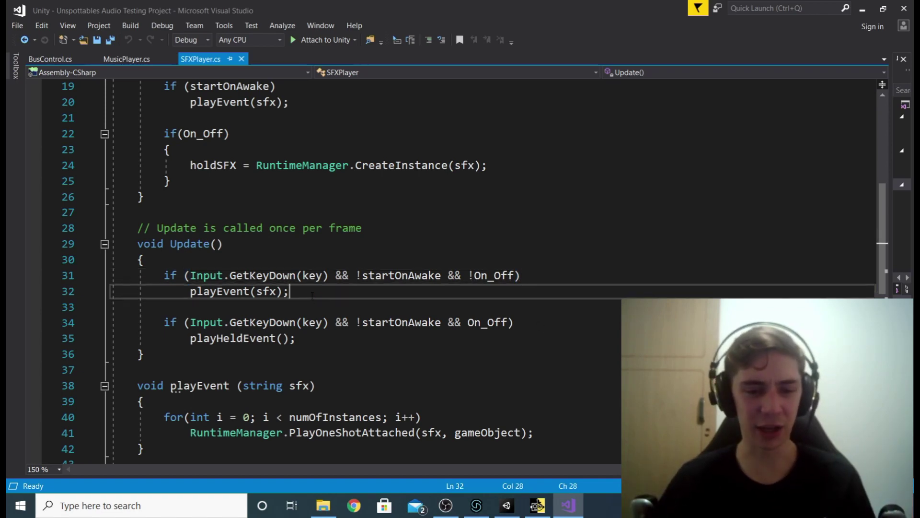
{"action": "left_click", "coordinate": [320, 338]}
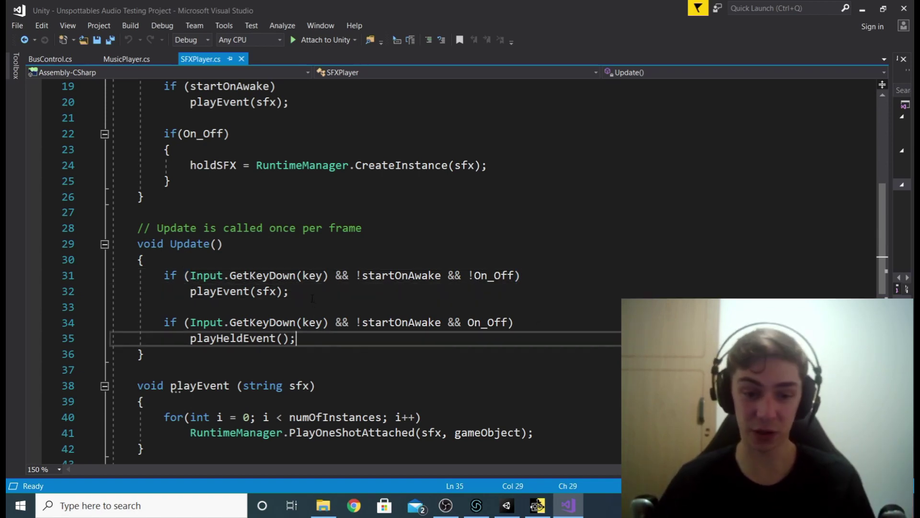
{"action": "left_click", "coordinate": [309, 295]}
{"action": "left_click", "coordinate": [318, 341]}
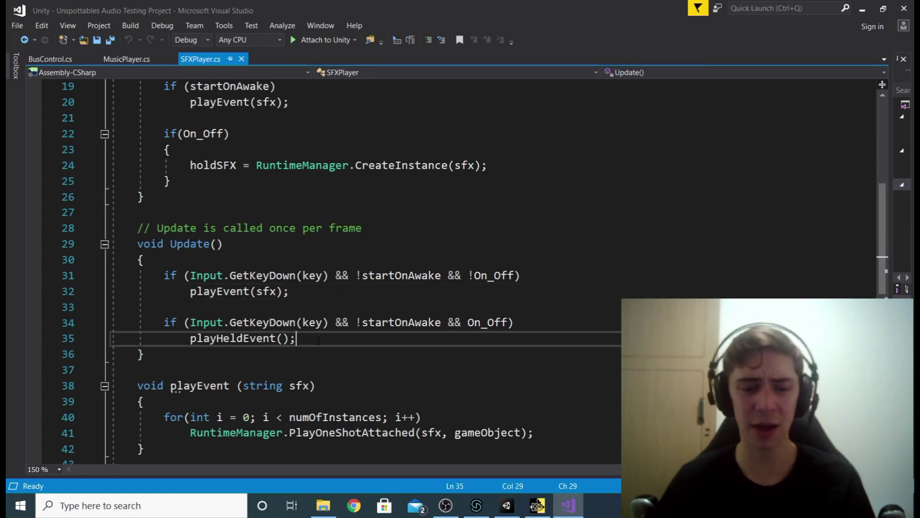
{"action": "left_click", "coordinate": [312, 294]}
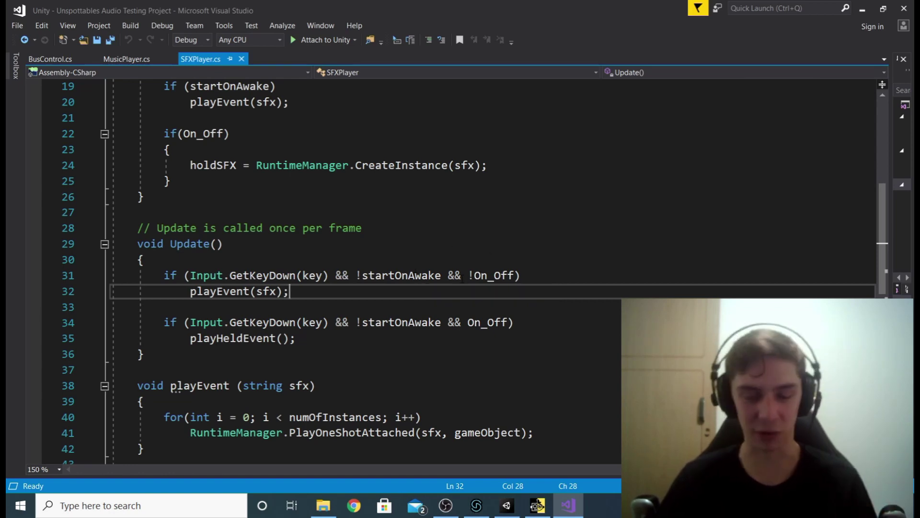
{"action": "left_click", "coordinate": [318, 337]}
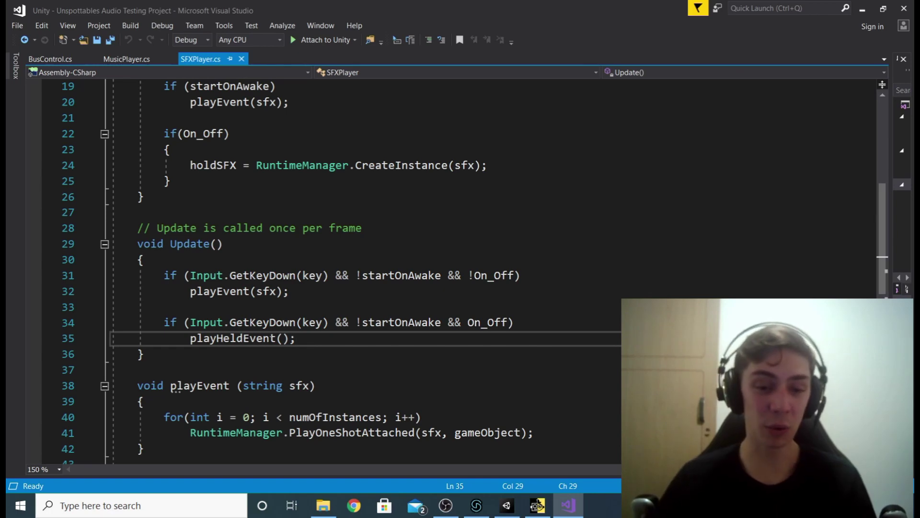
- Highlight the playHeldEvent call, locate its method definition and mark the holdSFX.start() line
{"action": "double_click", "coordinate": [233, 338]}
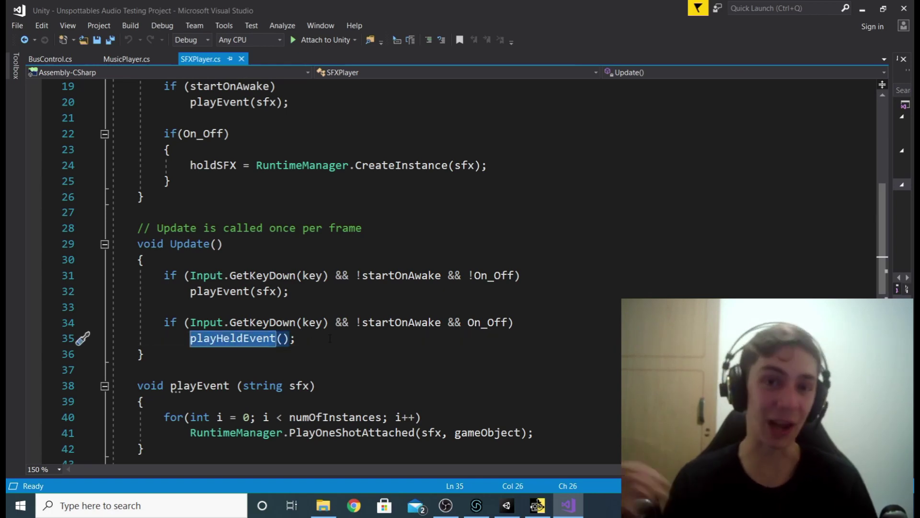
{"action": "scroll", "coordinate": [330, 338], "scroll_direction": "down", "scroll_amount": 5}
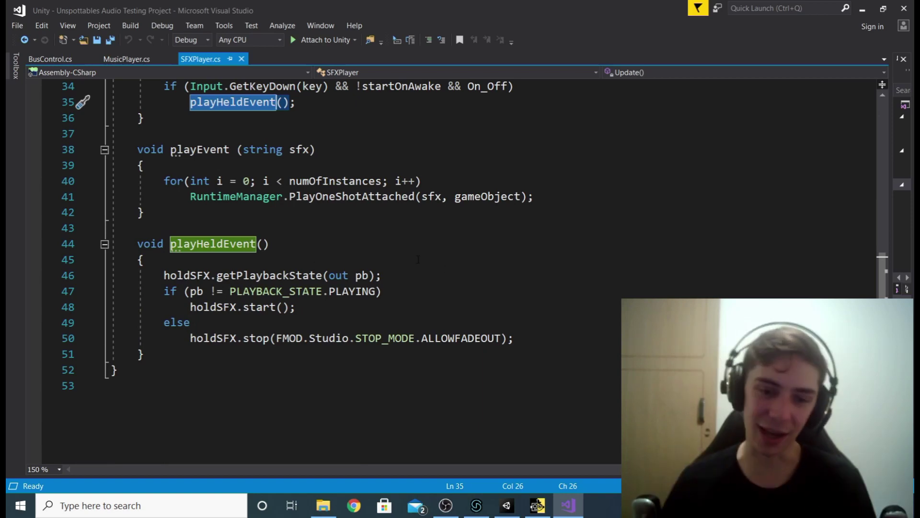
{"action": "left_click", "coordinate": [313, 307]}
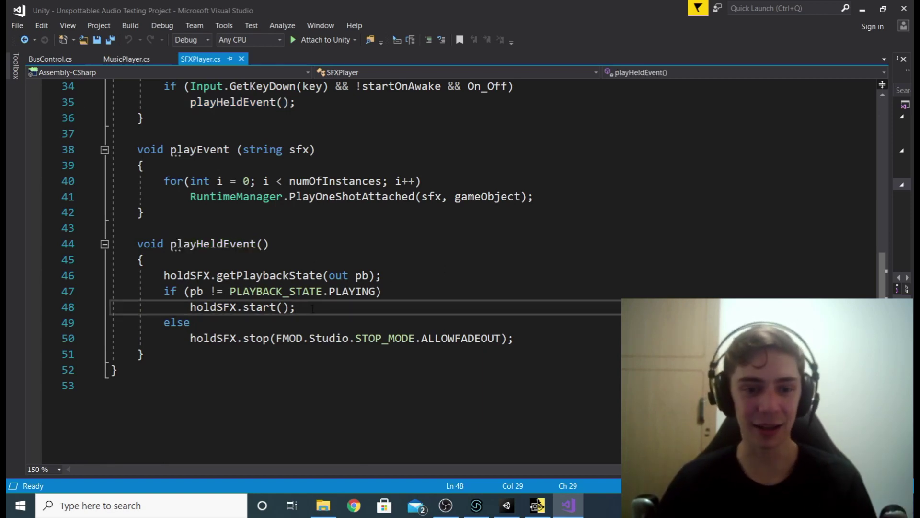
- Mark the else branch and its holdSFX.stop line in the playHeldEvent method, then switch back to Unity
{"action": "left_click", "coordinate": [542, 323]}
{"action": "left_click", "coordinate": [539, 339]}
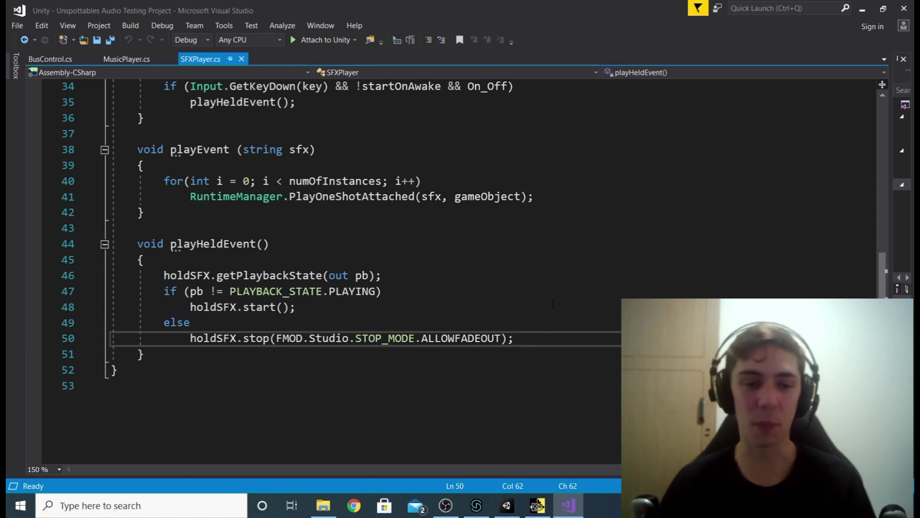
{"action": "key", "text": "alt+Tab"}
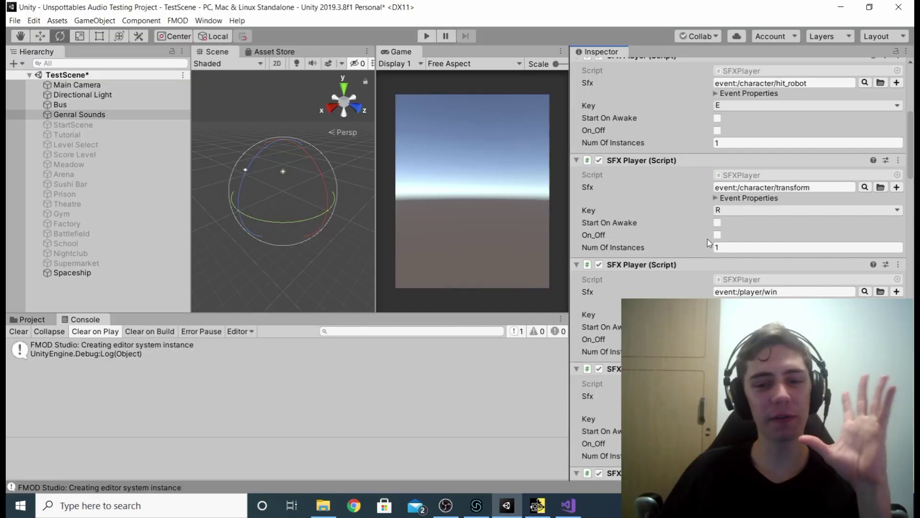
- Show the Rules screen of the Unspottable game, then return to the Unity project with the General Sounds components
{"action": "left_click", "coordinate": [718, 247]}
{"action": "key", "text": "Return"}
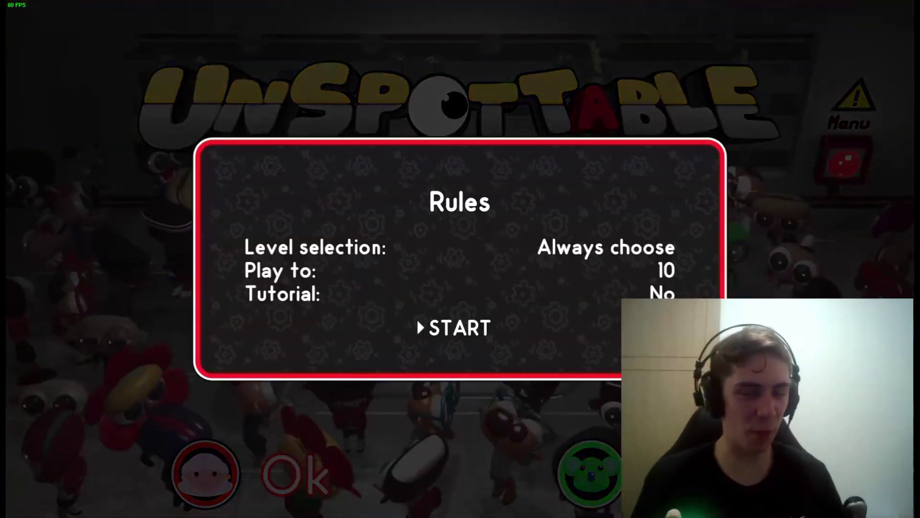
{"action": "key", "text": "super+Tab"}
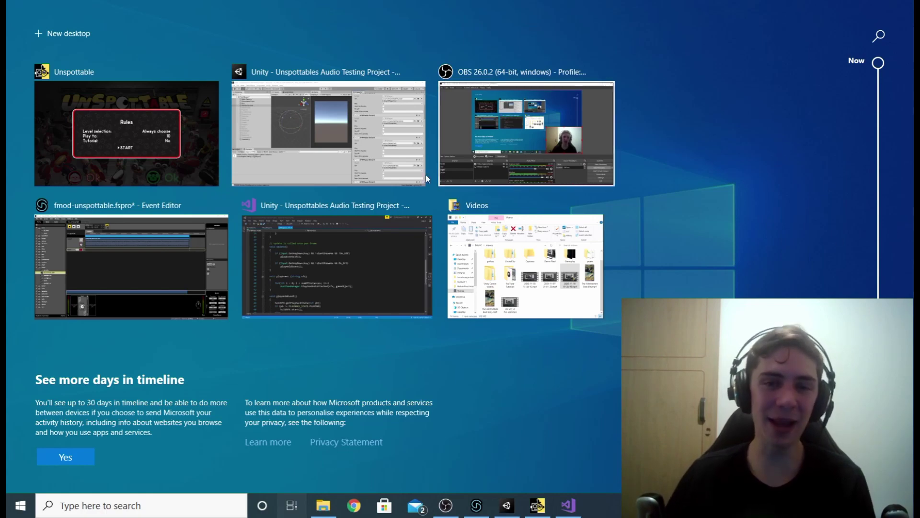
{"action": "left_click", "coordinate": [330, 145]}
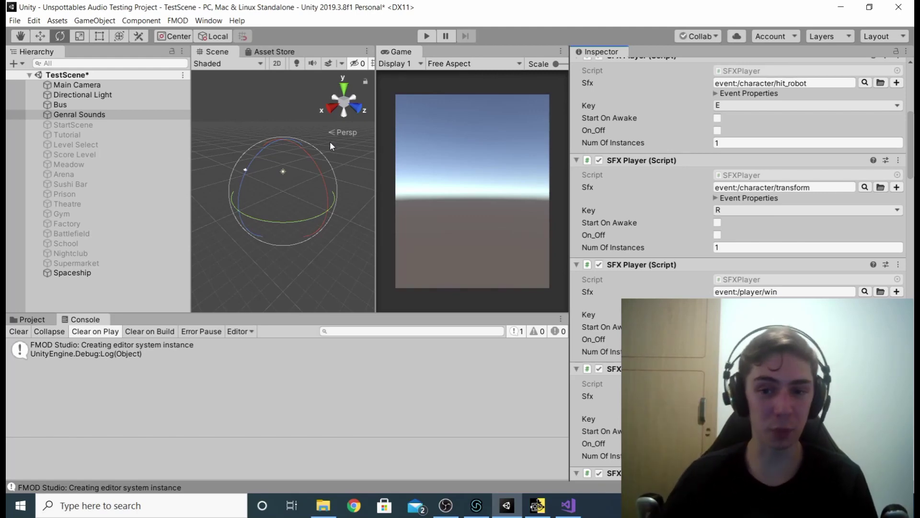
- Show the FMOD event search list and event browser for the character/transform SFX Player, then close the browser
{"action": "left_click", "coordinate": [865, 187]}
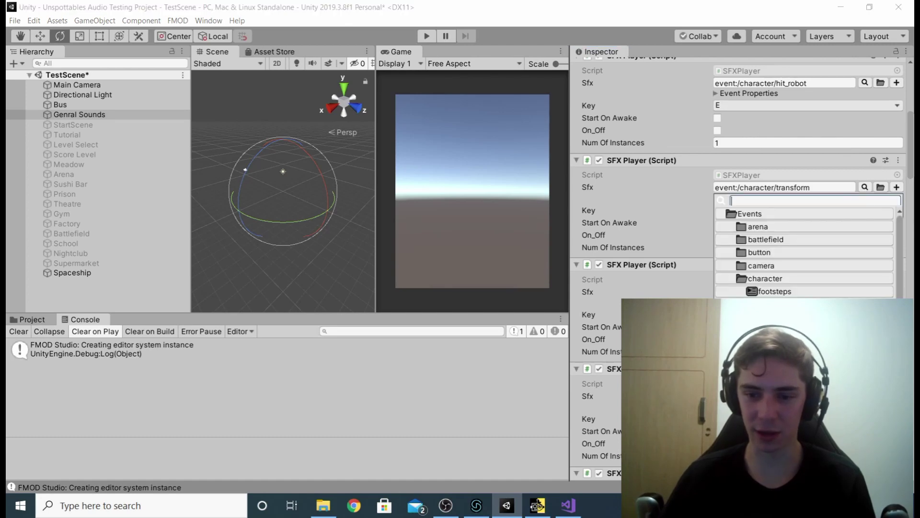
{"action": "left_click", "coordinate": [880, 187]}
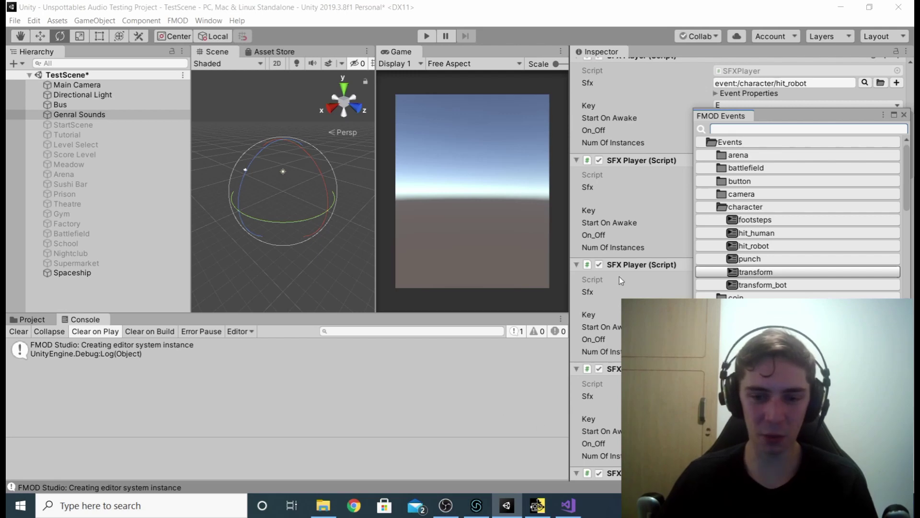
{"action": "left_click", "coordinate": [664, 247]}
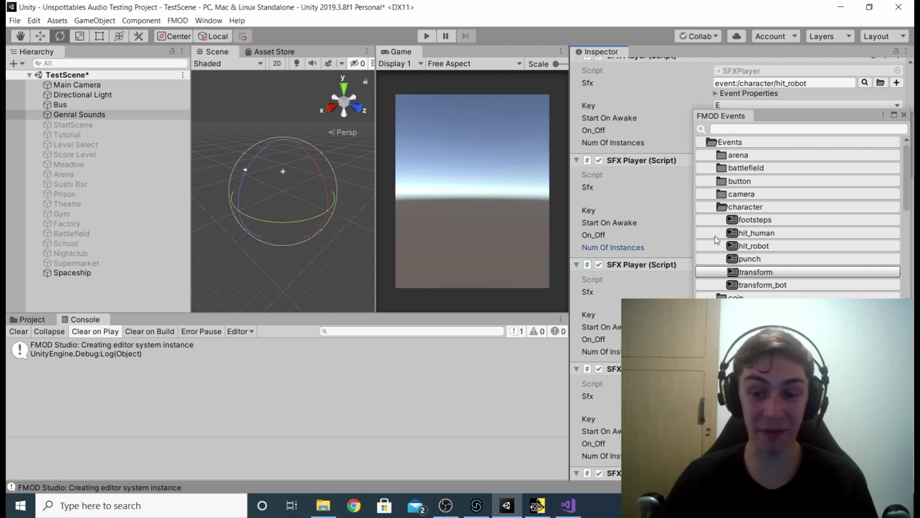
{"action": "left_click", "coordinate": [905, 115]}
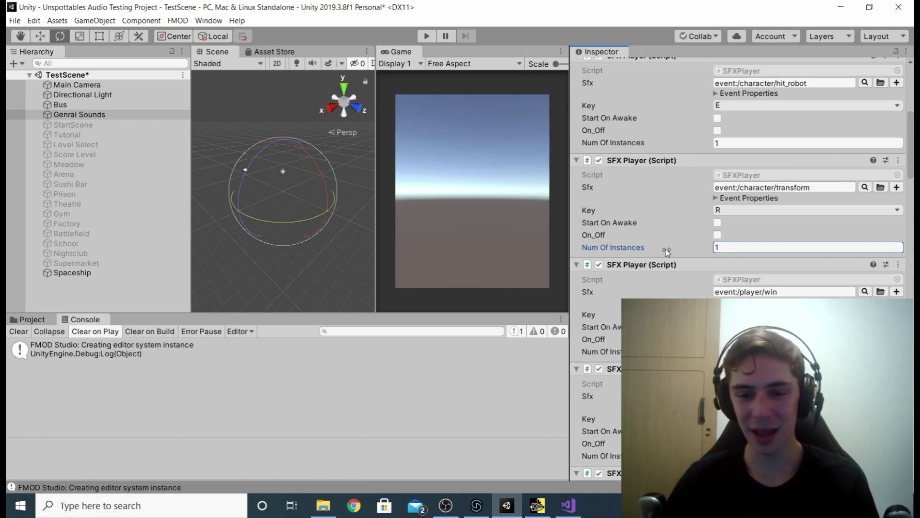
- Set Num Of Instances to 5 on the SFX Player for event:/character/transform
{"action": "mouse_move", "coordinate": [674, 249]}
{"action": "left_mouse_down"}
{"action": "mouse_move", "coordinate": [691, 249]}
{"action": "mouse_move", "coordinate": [664, 252]}
{"action": "left_mouse_up"}
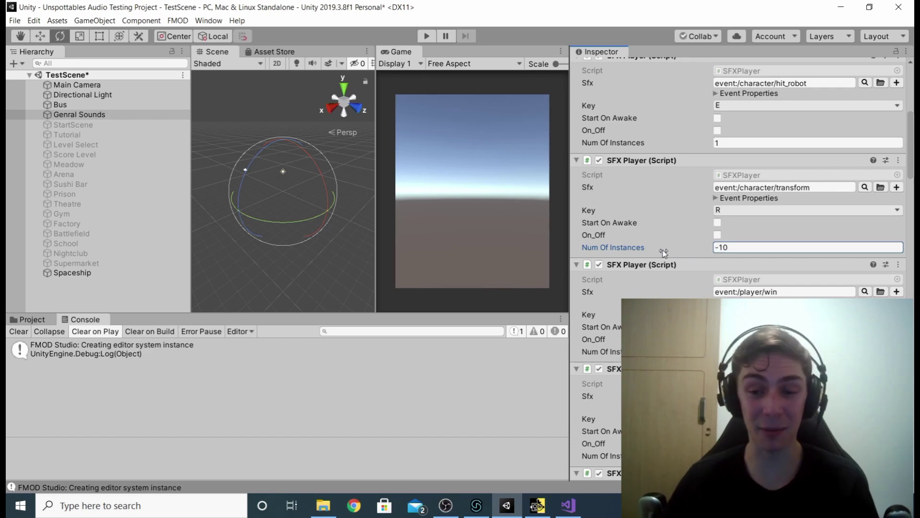
{"action": "left_click", "coordinate": [744, 246]}
{"action": "key", "text": "BackSpace"}
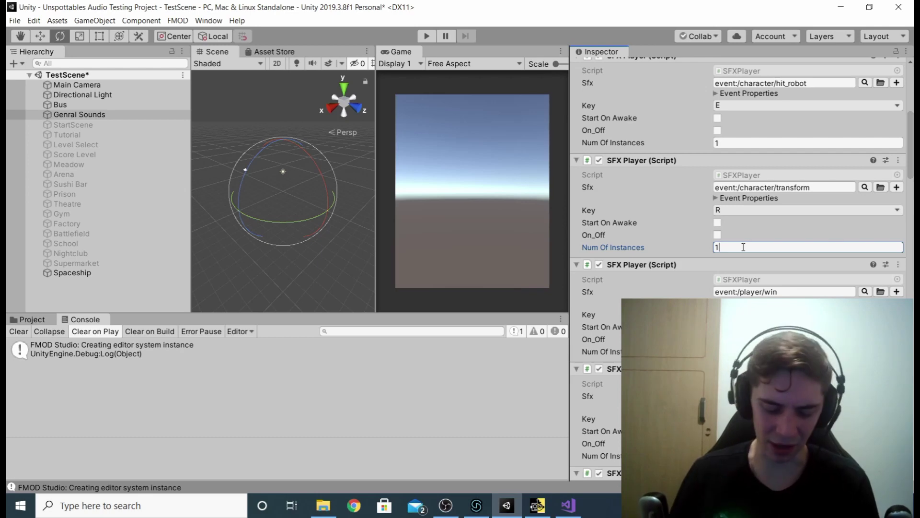
{"action": "type", "text": "5"}
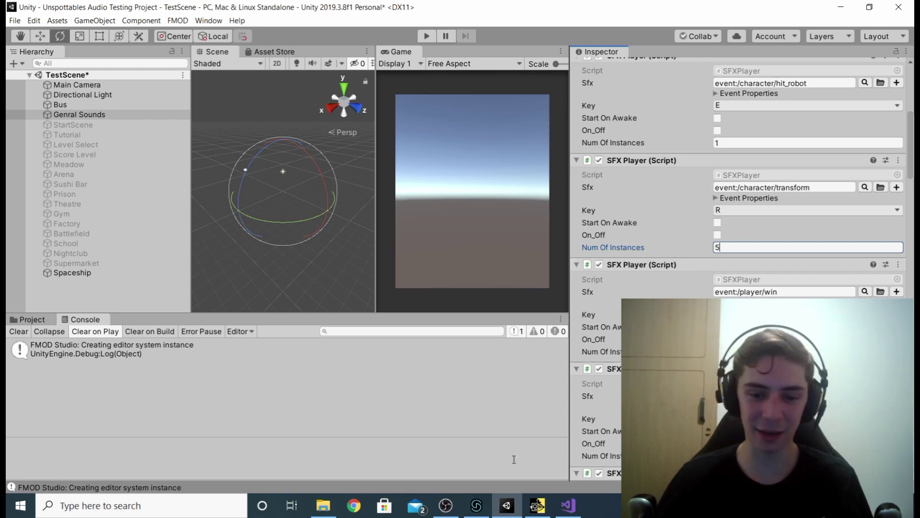
- Switch to FMOD Studio and bring up the Mixer with its routing list
{"action": "left_click", "coordinate": [476, 506]}
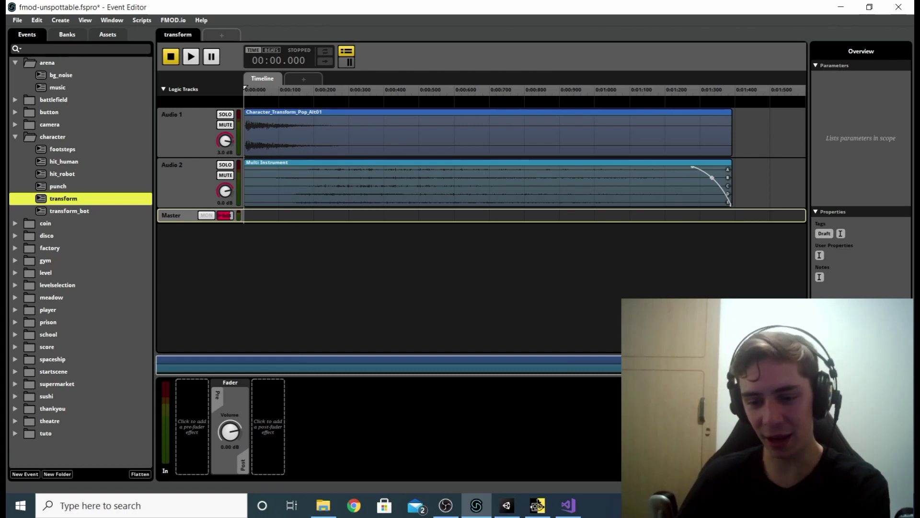
{"action": "left_click", "coordinate": [445, 506]}
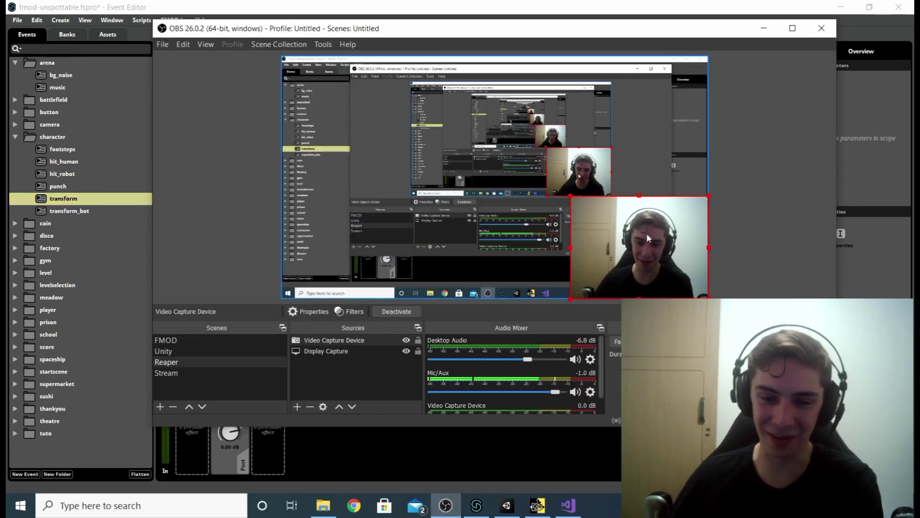
{"action": "key", "text": "alt+Tab"}
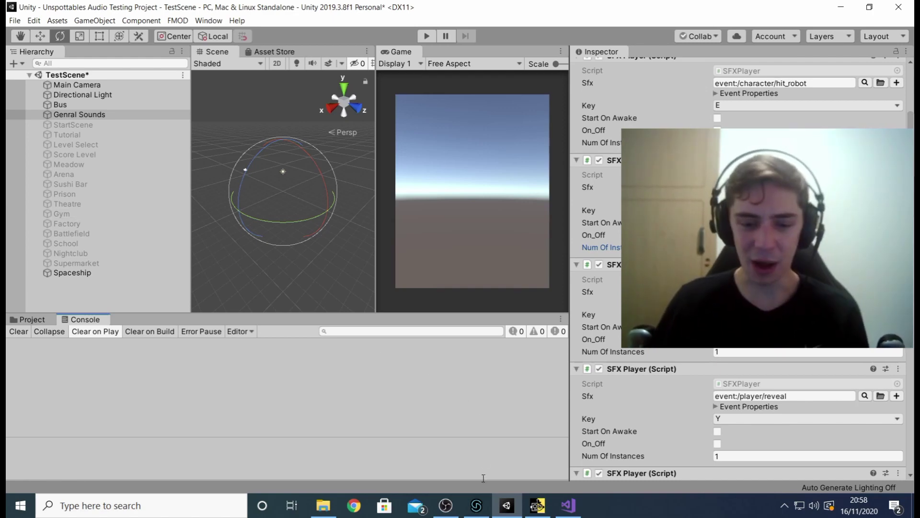
{"action": "left_click", "coordinate": [476, 506]}
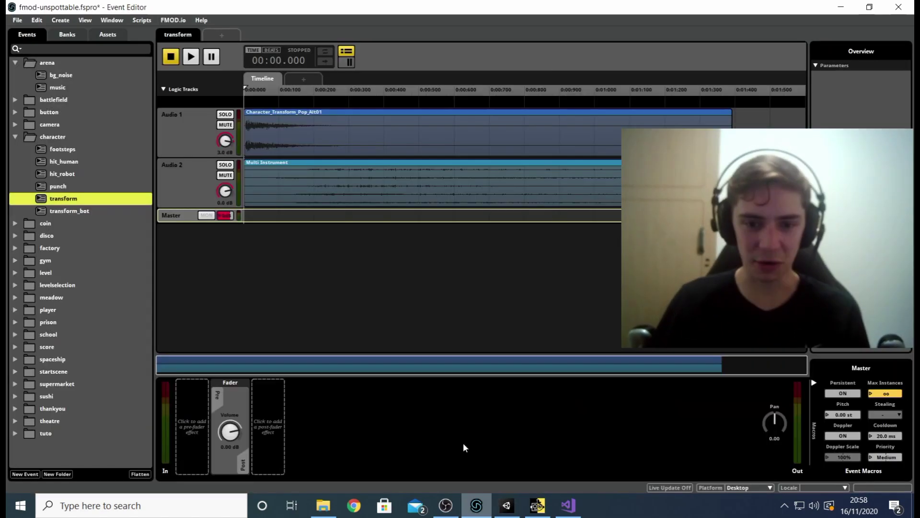
{"action": "left_click", "coordinate": [123, 19]}
{"action": "left_click", "coordinate": [172, 105]}
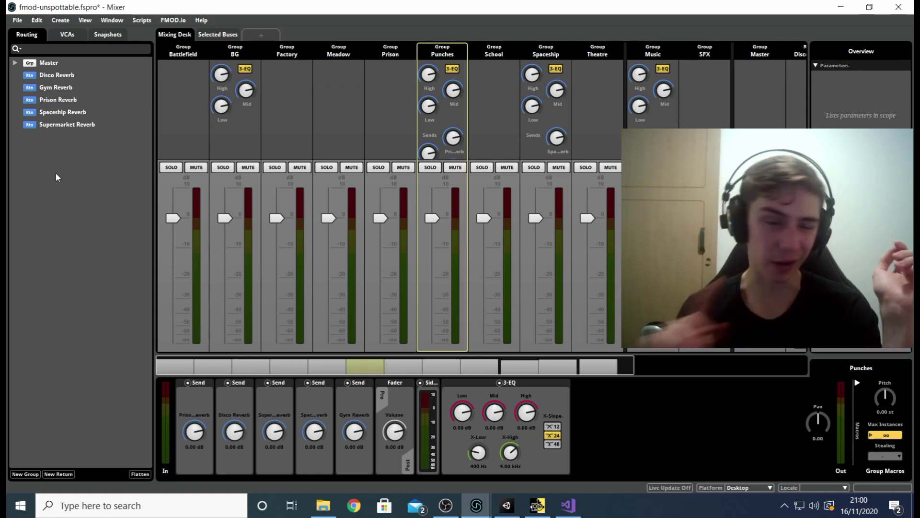
- Examine the effect chains of the Disco Reverb, Prison Reverb and Spaceship Reverb returns in the mixer routing
{"action": "left_click", "coordinate": [54, 78]}
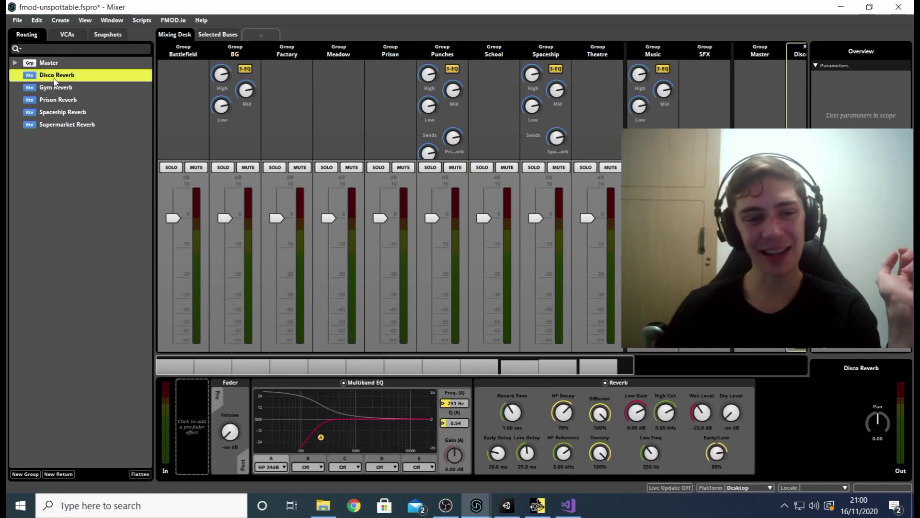
{"action": "left_click", "coordinate": [76, 101]}
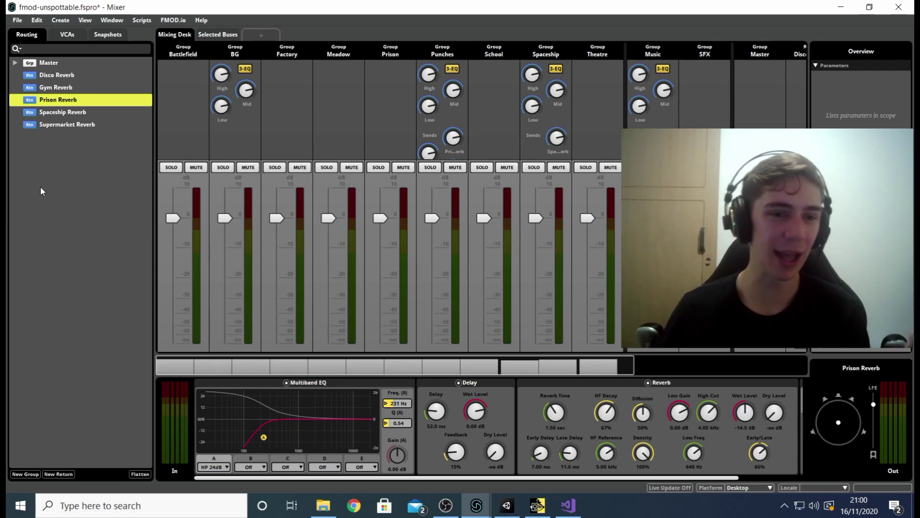
{"action": "left_click", "coordinate": [67, 113]}
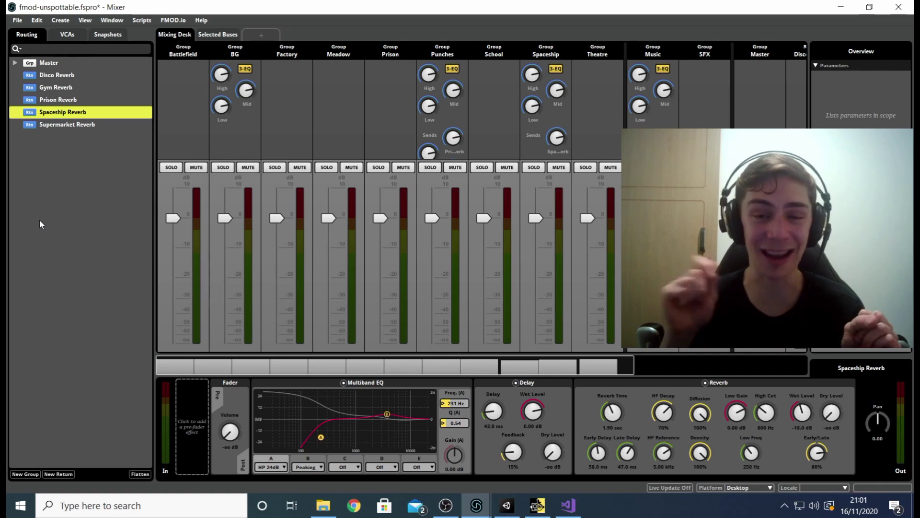
- Expand the Master and SFX groups, then select the Punches group and reveal its events
{"action": "left_click", "coordinate": [15, 63]}
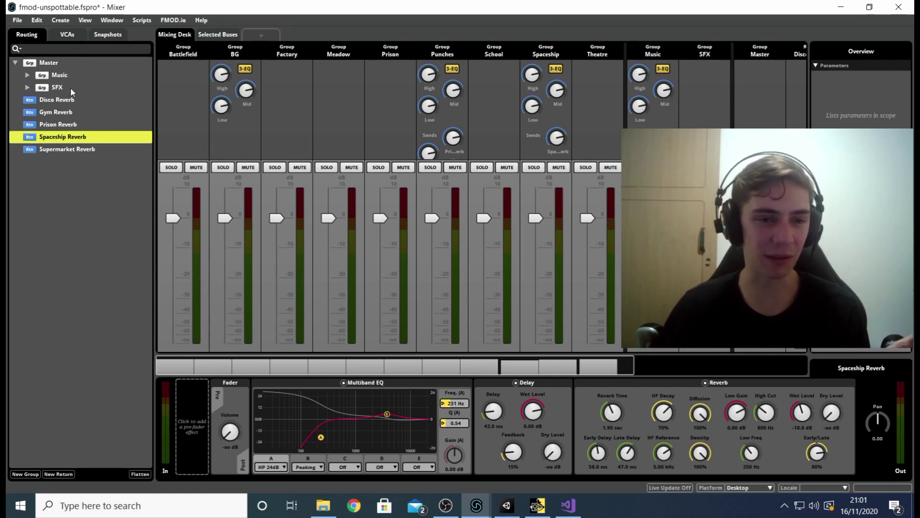
{"action": "left_click", "coordinate": [27, 88]}
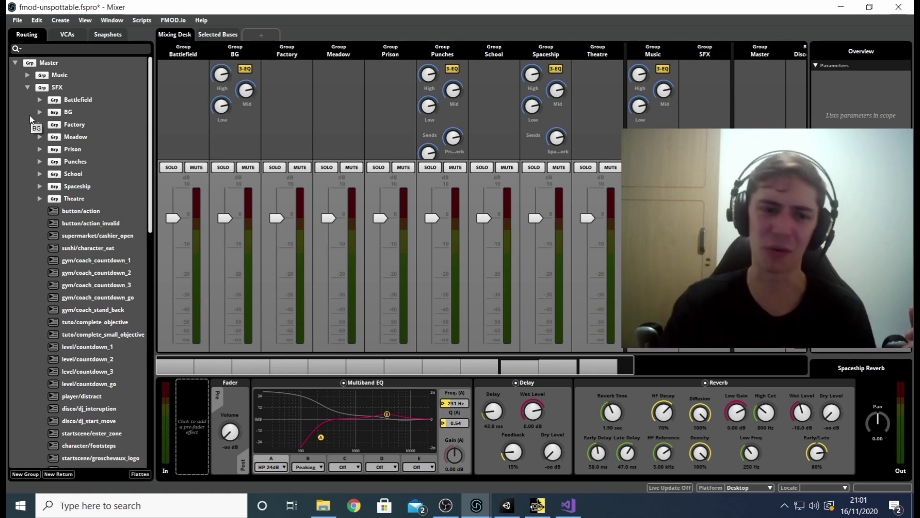
{"action": "left_click", "coordinate": [84, 165]}
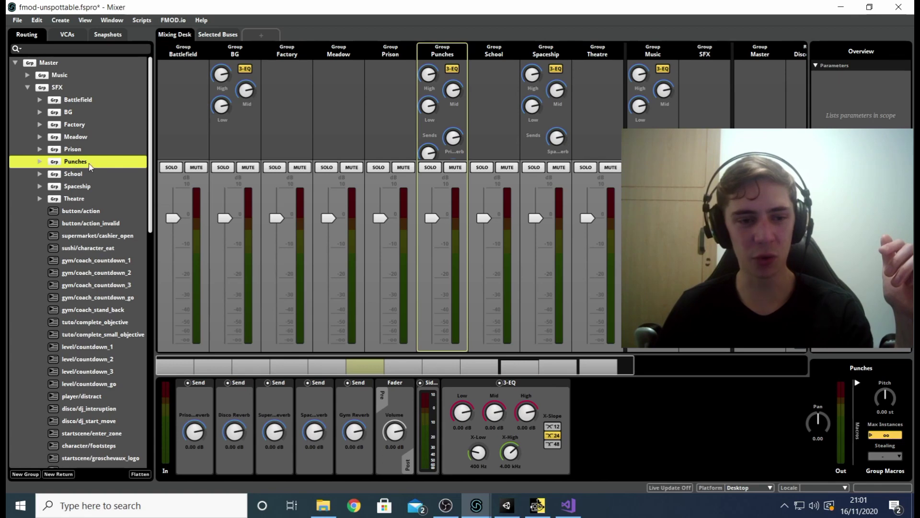
{"action": "left_click", "coordinate": [40, 163]}
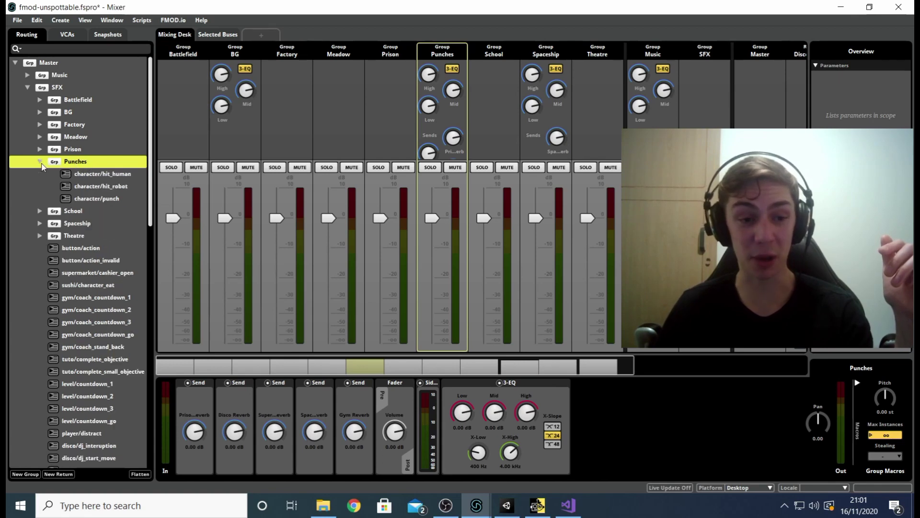
- Go through the hit_human, hit_robot and punch events routed into the Punches group
{"action": "left_click", "coordinate": [123, 176]}
{"action": "left_click", "coordinate": [123, 186]}
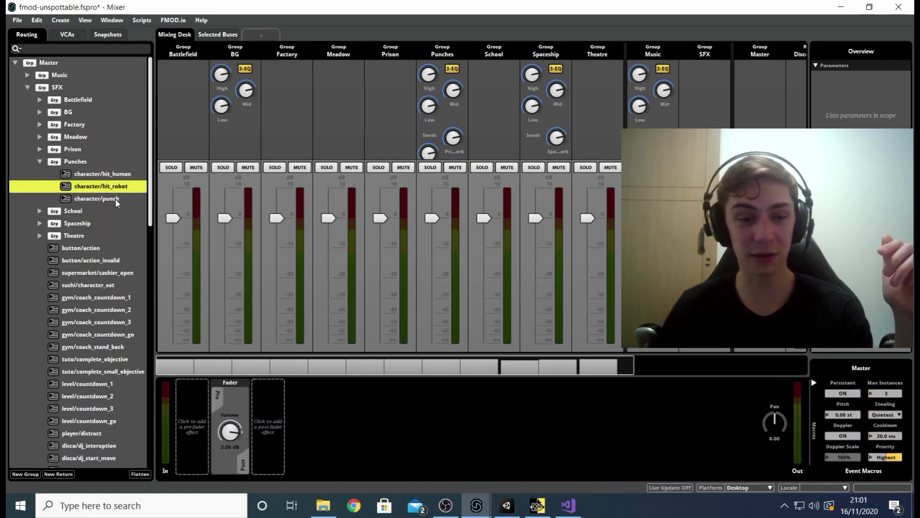
{"action": "left_click", "coordinate": [115, 199]}
{"action": "left_click", "coordinate": [118, 174]}
{"action": "left_click", "coordinate": [119, 187]}
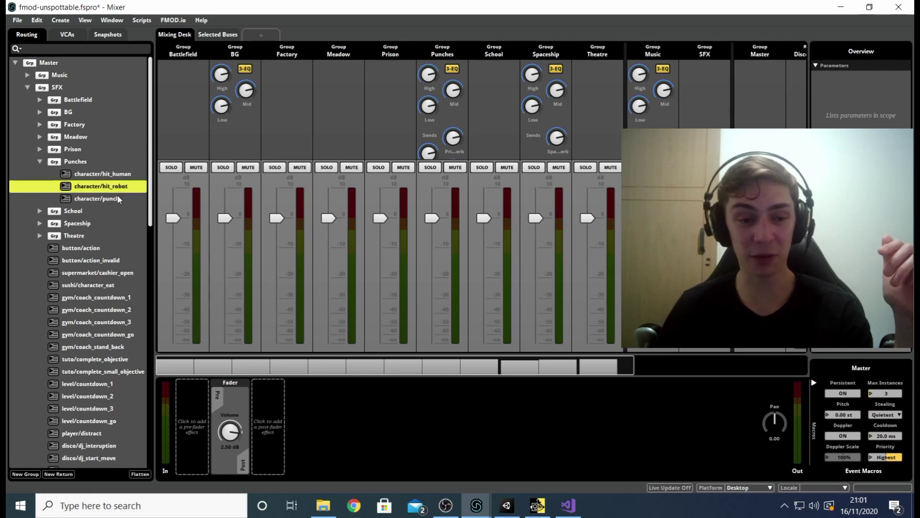
{"action": "left_click", "coordinate": [117, 197]}
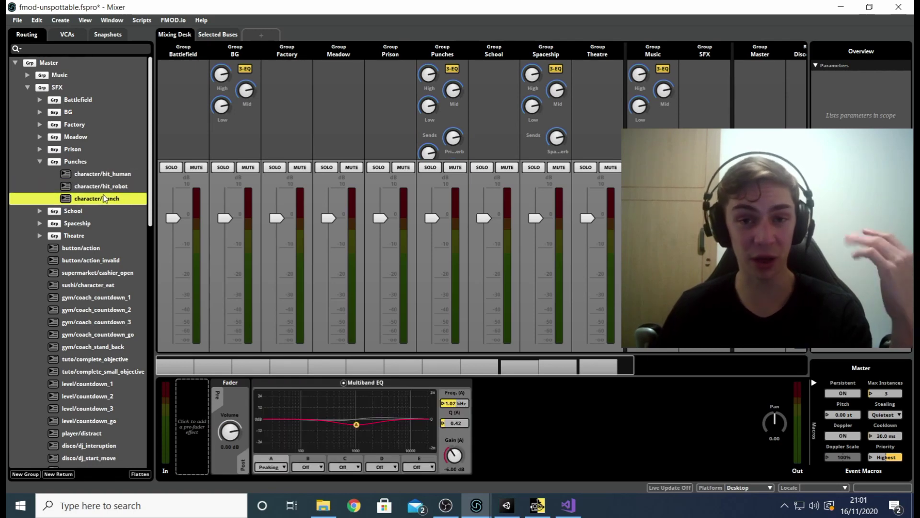
- Trace the signal path from Punches through SFX to Master, then inspect the Punches group's reverb sends and fader
{"action": "left_click", "coordinate": [87, 163]}
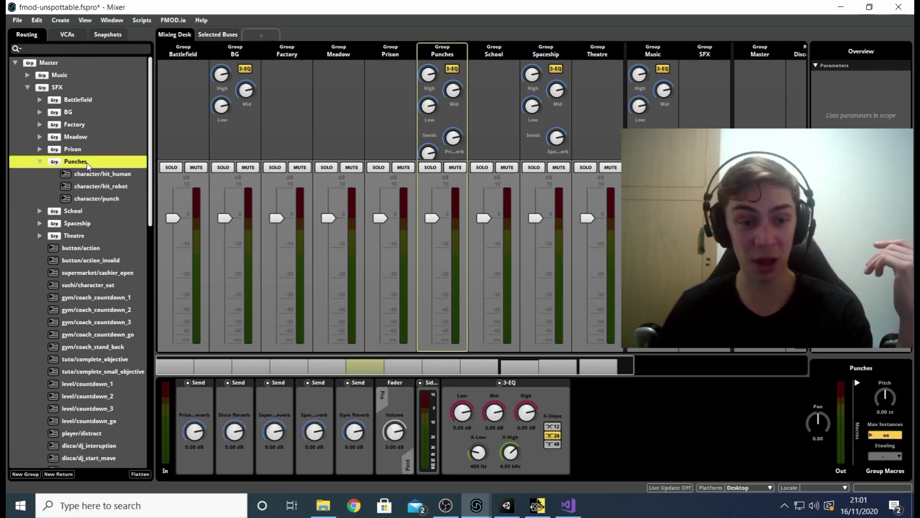
{"action": "left_click", "coordinate": [64, 85]}
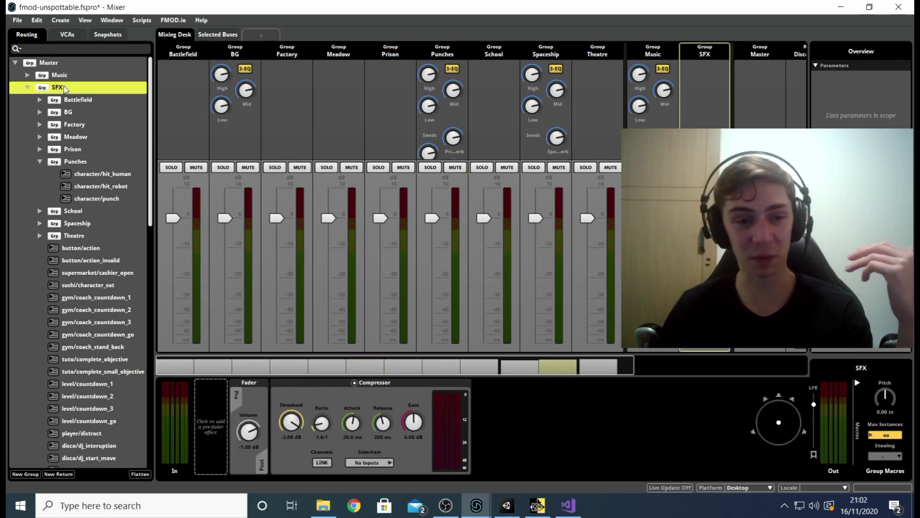
{"action": "left_click", "coordinate": [66, 65]}
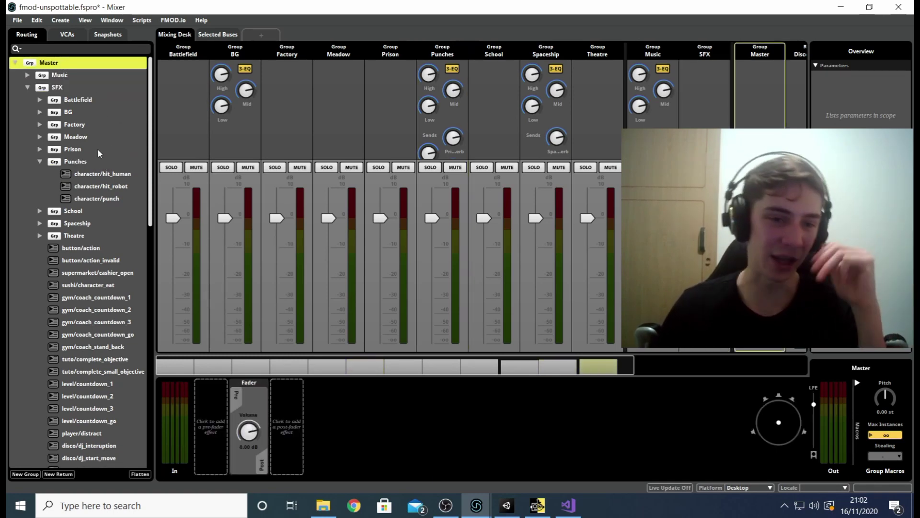
{"action": "left_click", "coordinate": [80, 162]}
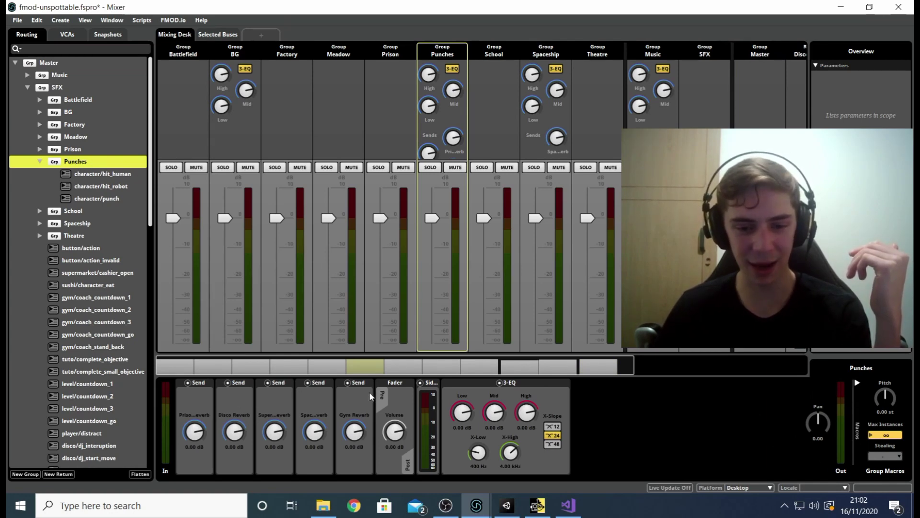
{"action": "left_click", "coordinate": [408, 394]}
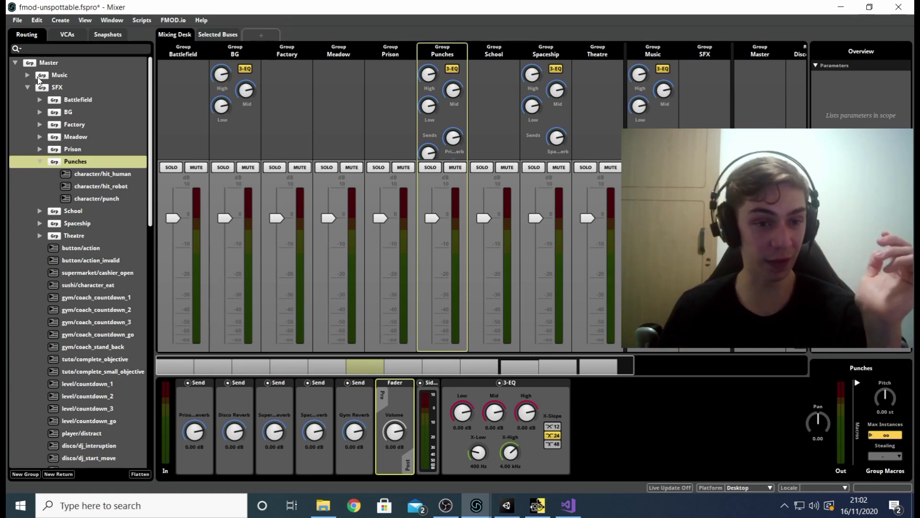
- Collapse the Master group to show the Disco Reverb return's effects, then expand the group again
{"action": "left_click", "coordinate": [13, 64]}
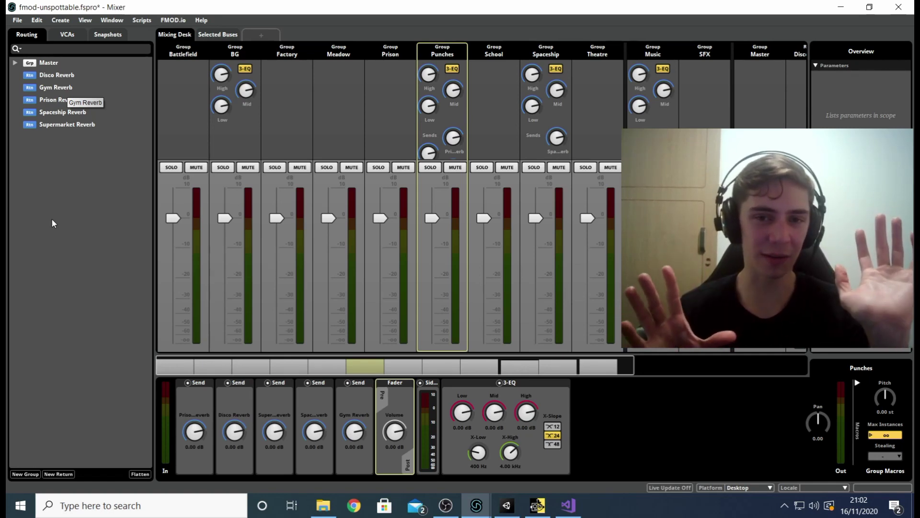
{"action": "left_click", "coordinate": [65, 77]}
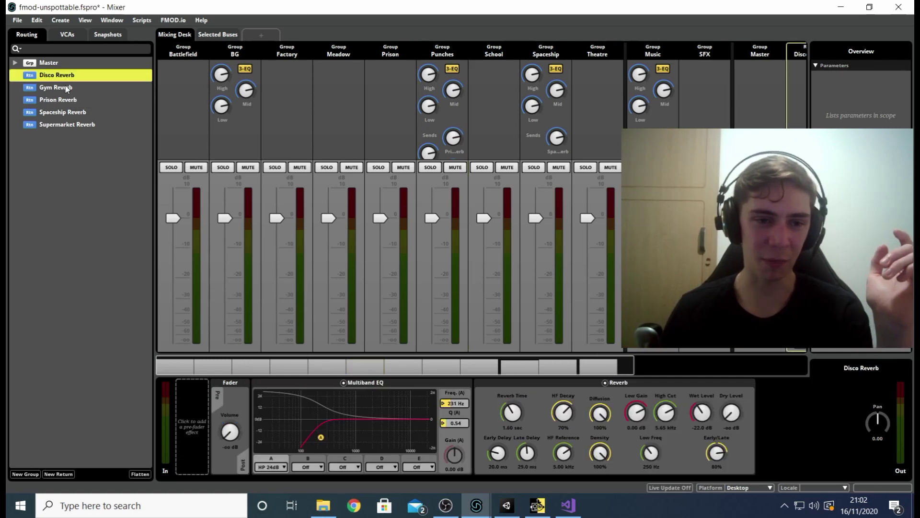
{"action": "left_click", "coordinate": [14, 63]}
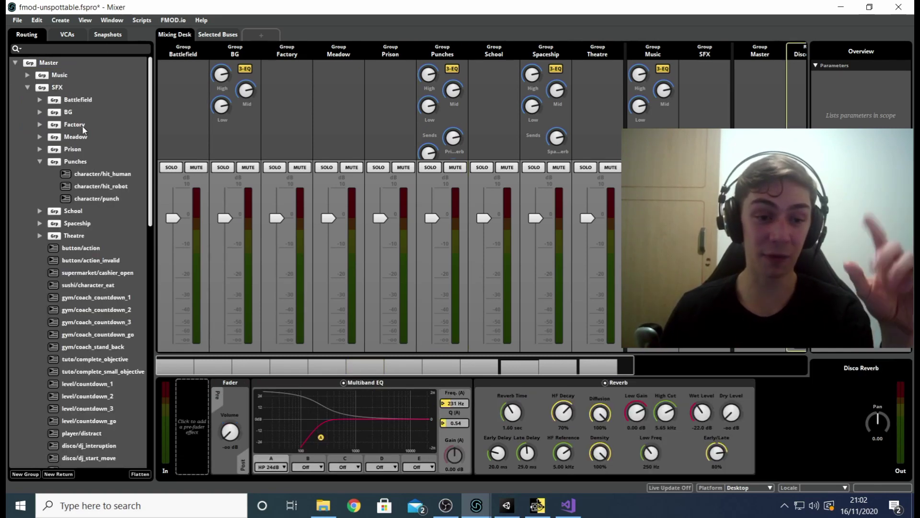
- Collapse the Master group and inspect the effects on the Spaceship, Supermarket and Prison Reverb returns
{"action": "left_click", "coordinate": [75, 162]}
{"action": "left_click", "coordinate": [15, 63]}
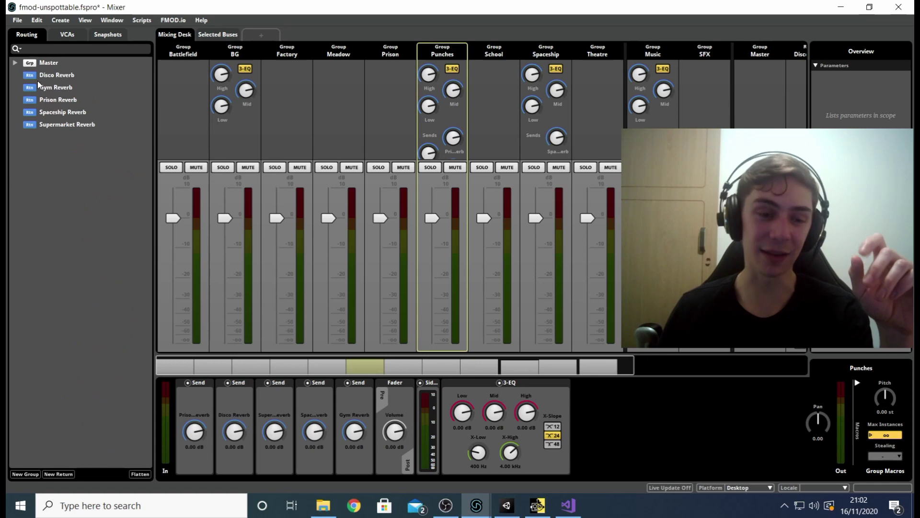
{"action": "left_click", "coordinate": [67, 112]}
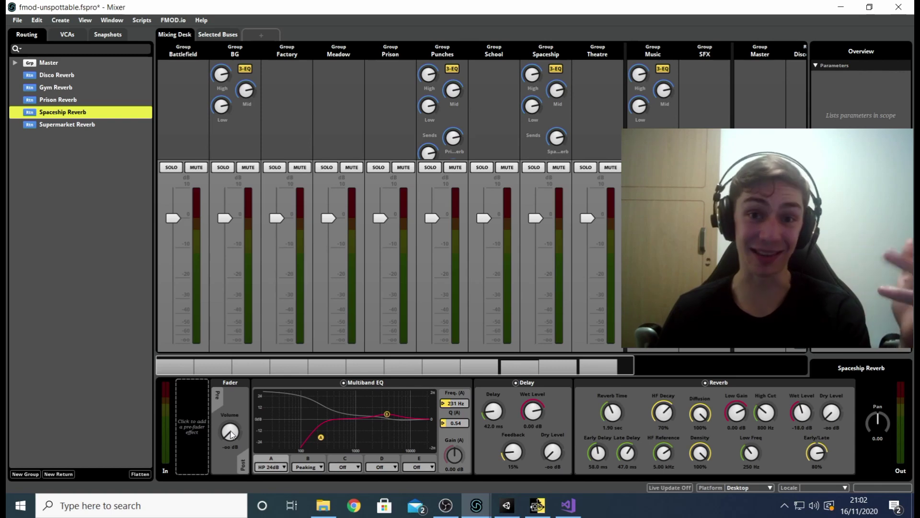
{"action": "left_click", "coordinate": [68, 125]}
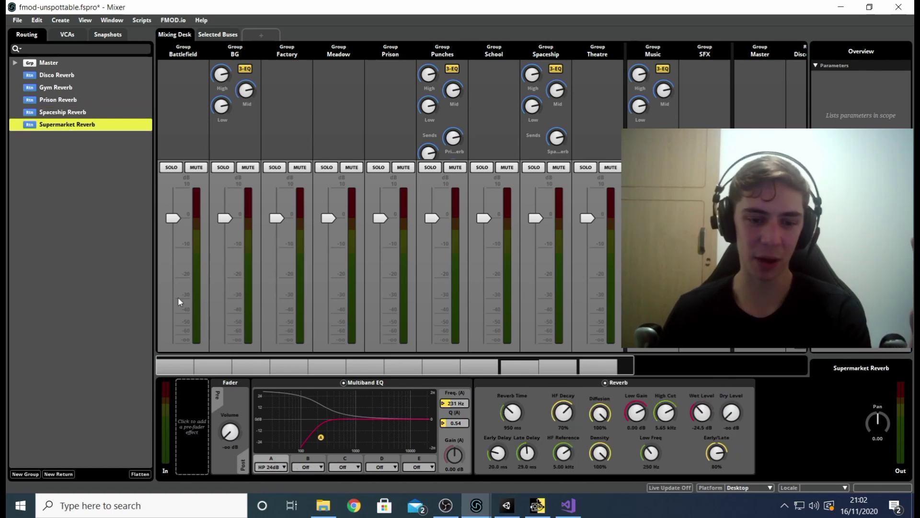
{"action": "left_click", "coordinate": [63, 100]}
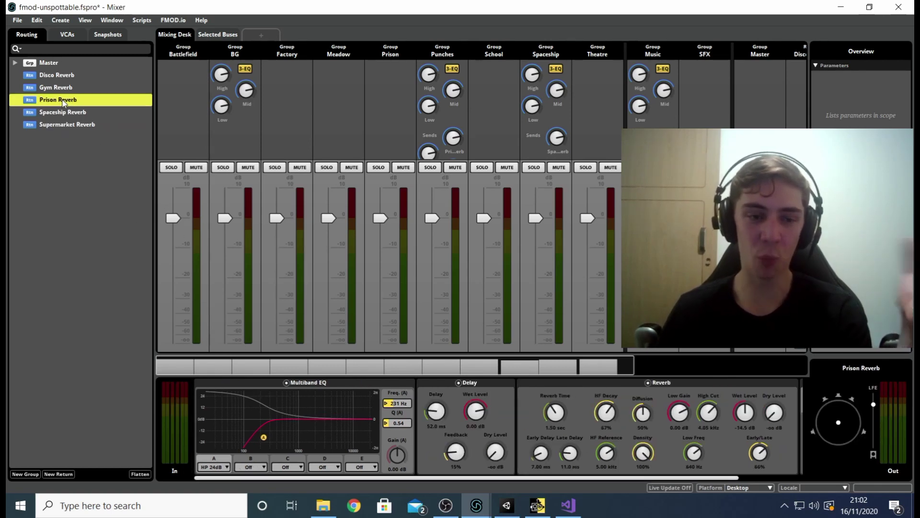
- Show the mixer's snapshots and open the Prison Snapshot to examine its fader settings
{"action": "left_click", "coordinate": [107, 34]}
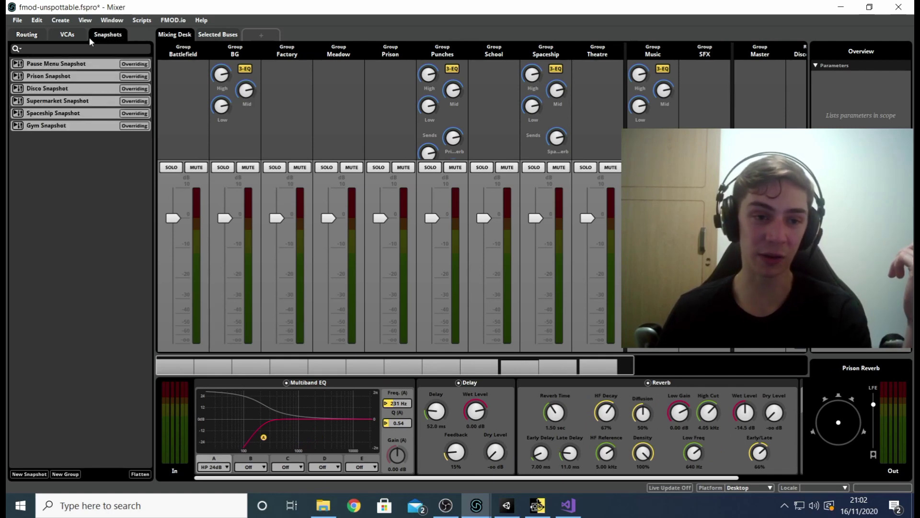
{"action": "left_click", "coordinate": [82, 76]}
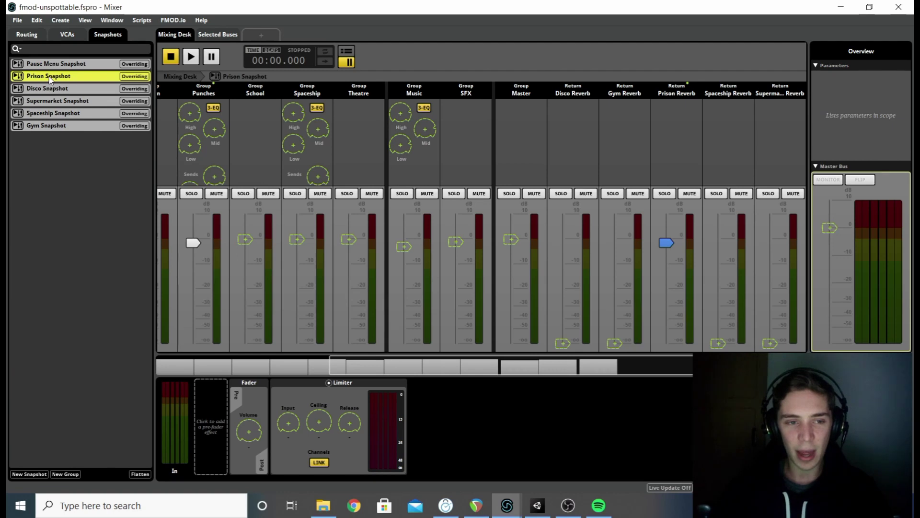
{"action": "left_click", "coordinate": [83, 191]}
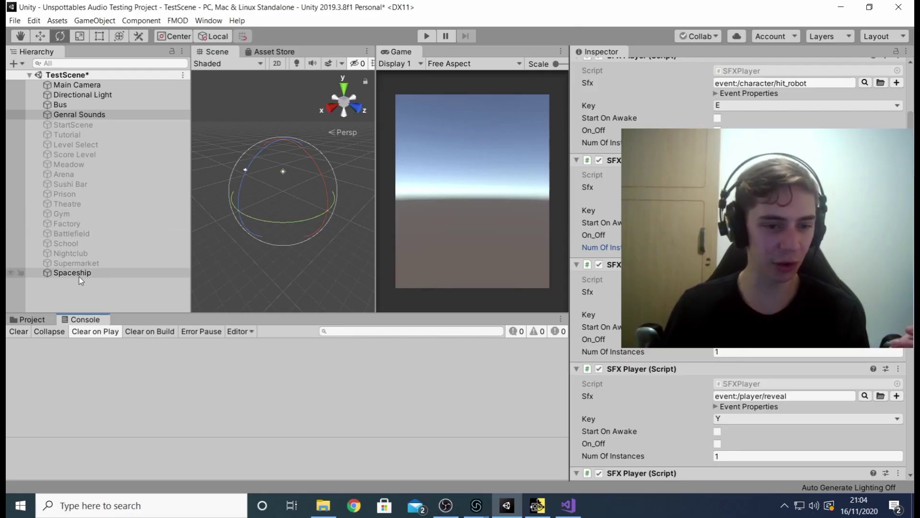
- Review the Spaceship object's SFX Players down to Spaceship Snapshot, and test the scene's audio in play mode before stopping it
{"action": "left_click", "coordinate": [78, 274]}
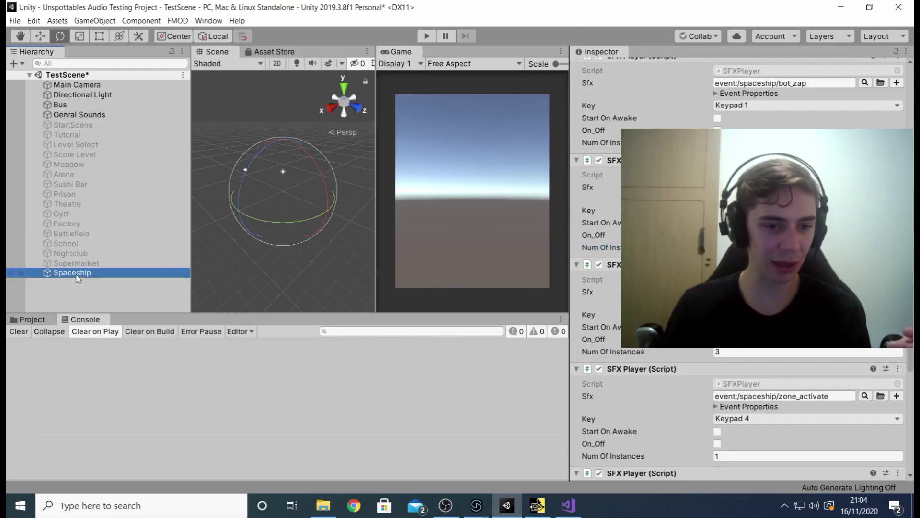
{"action": "scroll", "coordinate": [621, 359], "scroll_direction": "down", "scroll_amount": 5}
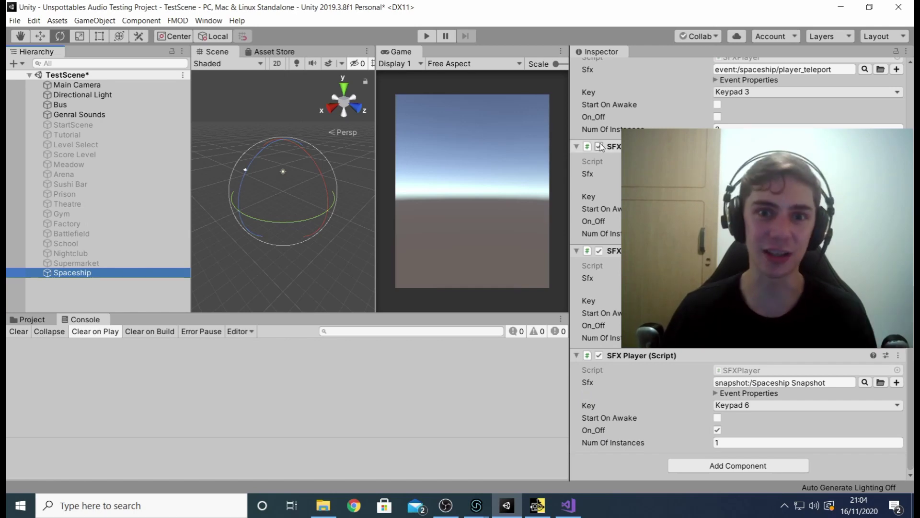
{"action": "left_click", "coordinate": [485, 109]}
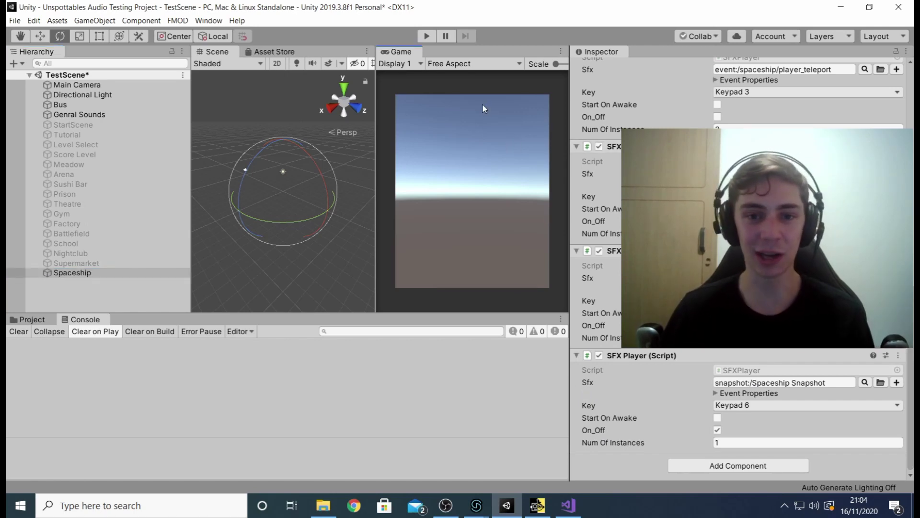
{"action": "left_click", "coordinate": [426, 34]}
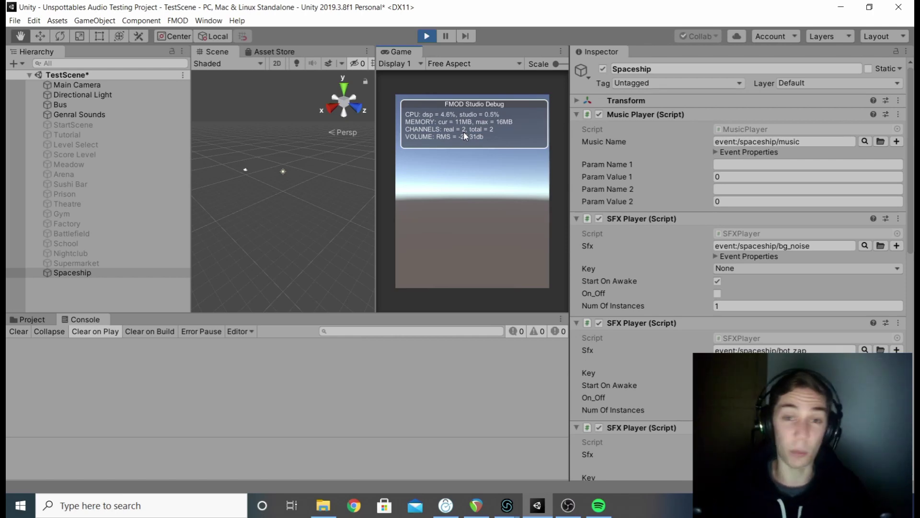
{"action": "left_click", "coordinate": [426, 36]}
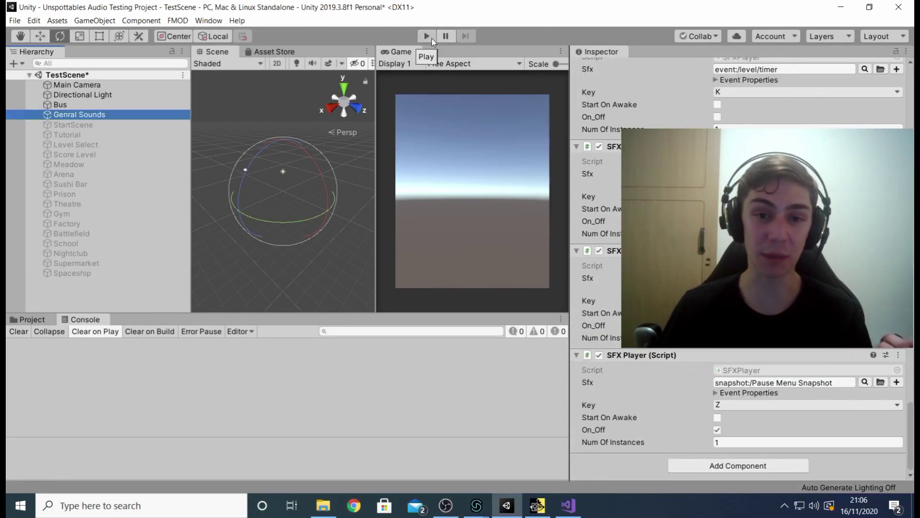
- Activate the StartScene object and run the scene in play mode
{"action": "key", "text": "Down"}
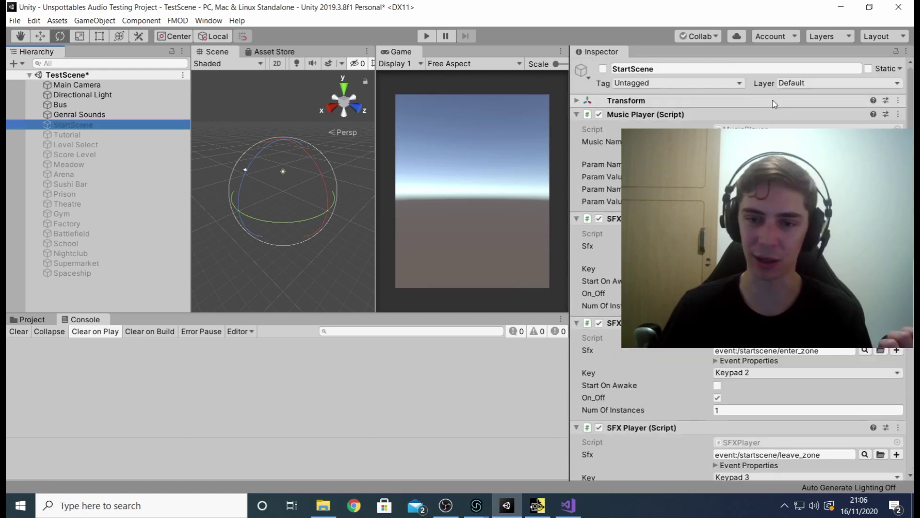
{"action": "scroll", "coordinate": [608, 104], "scroll_direction": "up", "scroll_amount": 10}
{"action": "left_click", "coordinate": [425, 37]}
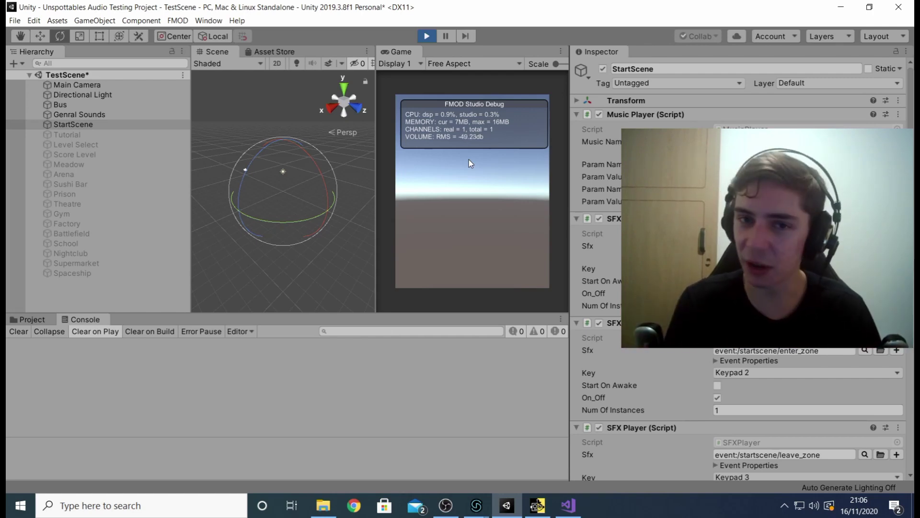
- Check StartScene's SFX Players down to the groschevaux_logo event while testing the sounds, and stop play mode
{"action": "key", "text": "w"}
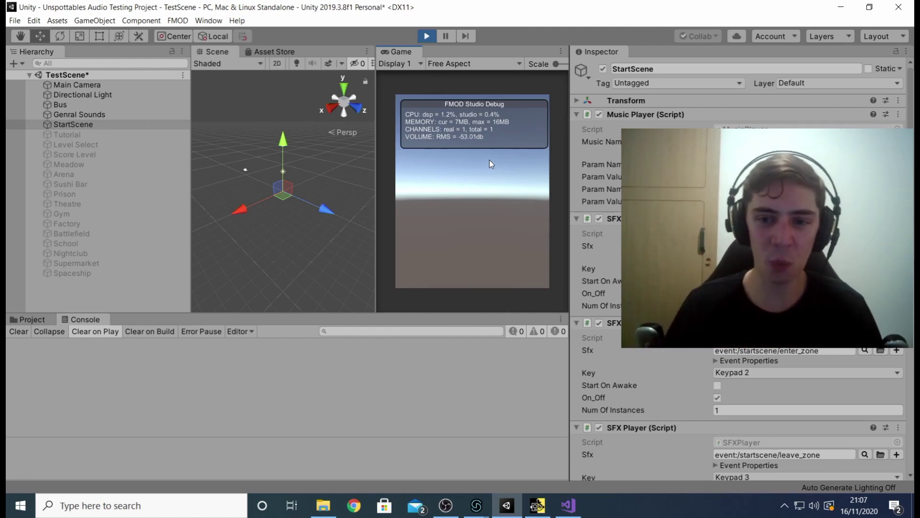
{"action": "scroll", "coordinate": [738, 268], "scroll_direction": "down", "scroll_amount": 10}
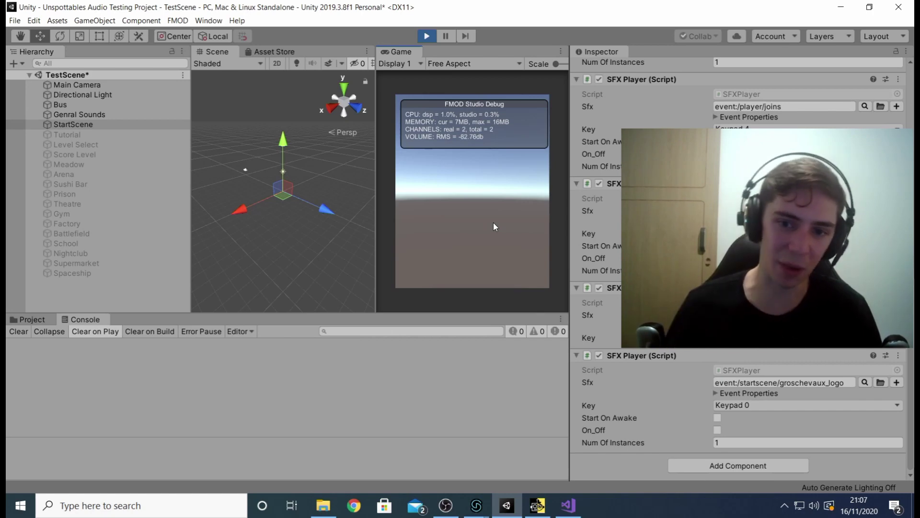
{"action": "scroll", "coordinate": [617, 194], "scroll_direction": "up", "scroll_amount": 10}
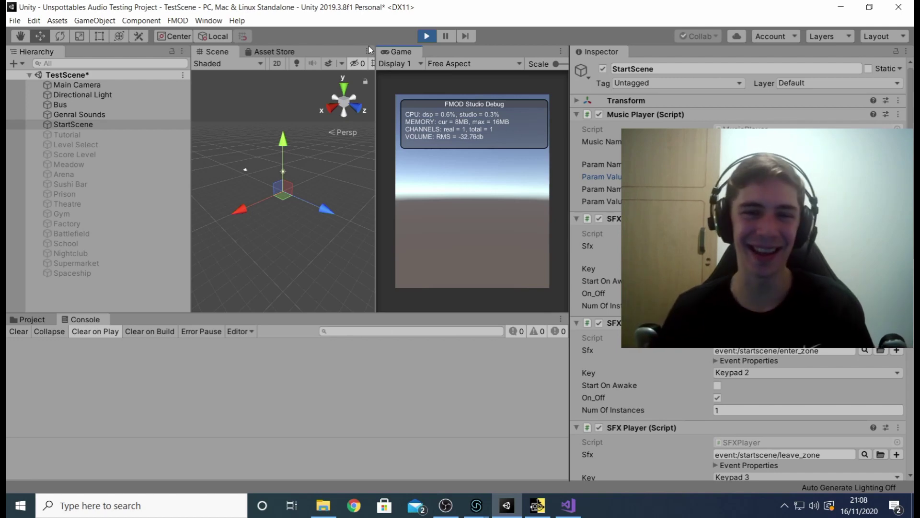
{"action": "left_click", "coordinate": [425, 39]}
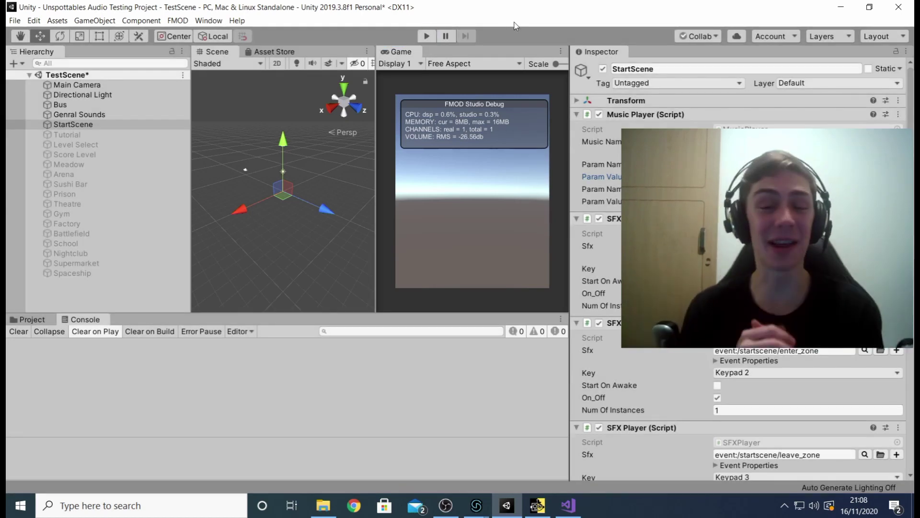